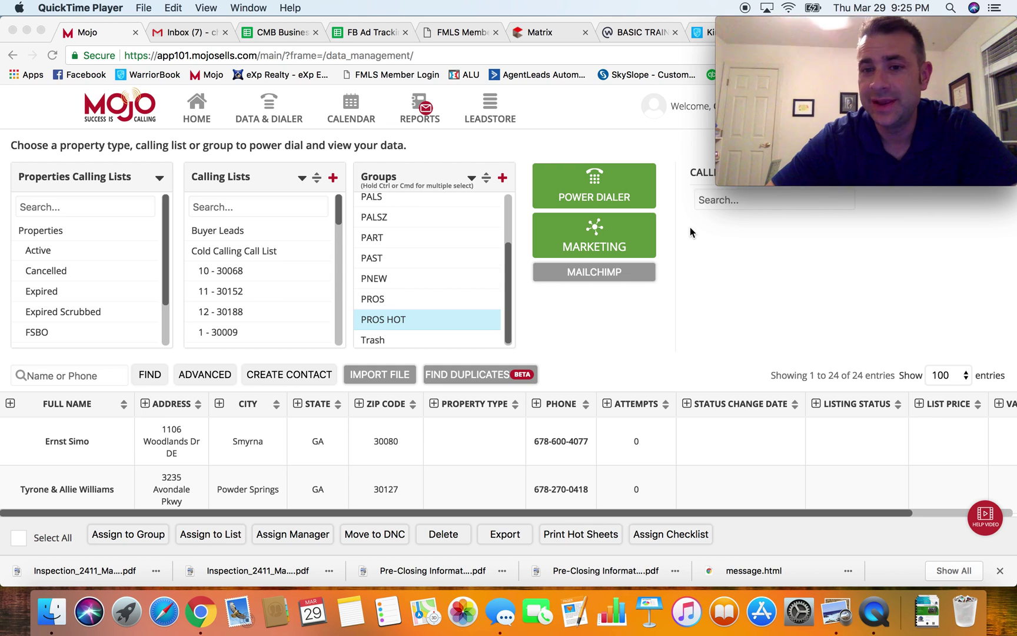
- Move the camera preview window away from the account name and open the account's Settings page
mouse_move(738, 150)
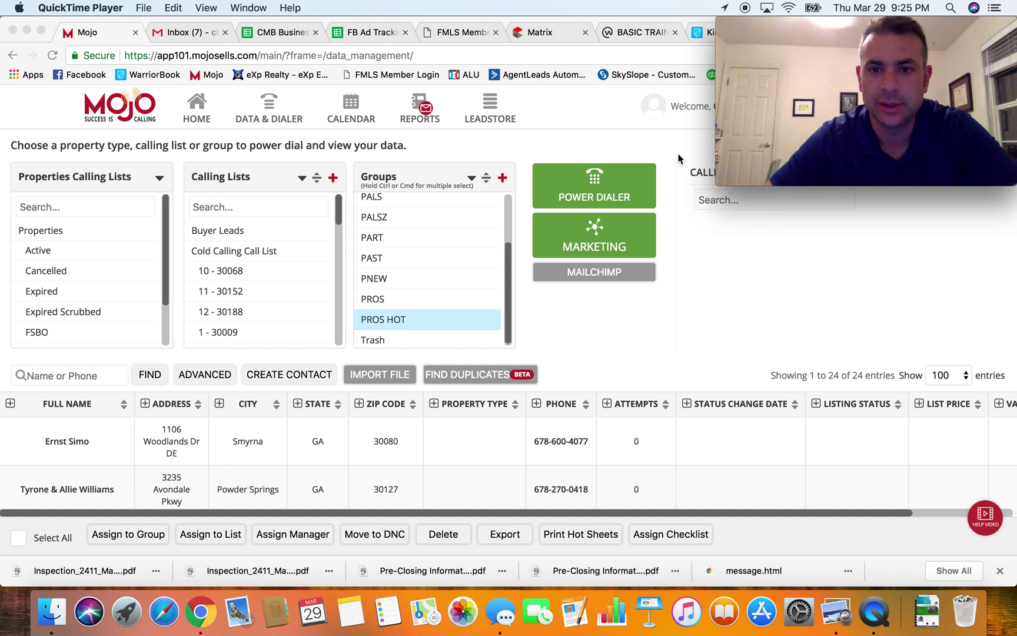
left_click_drag(806, 18, 92, 8)
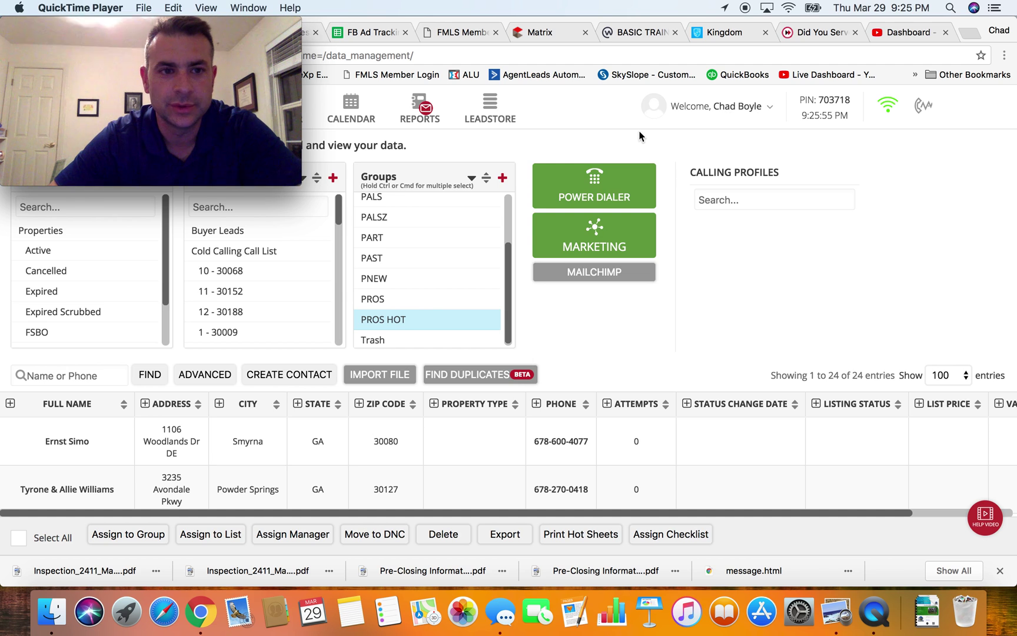
left_click(750, 110)
left_click(763, 110)
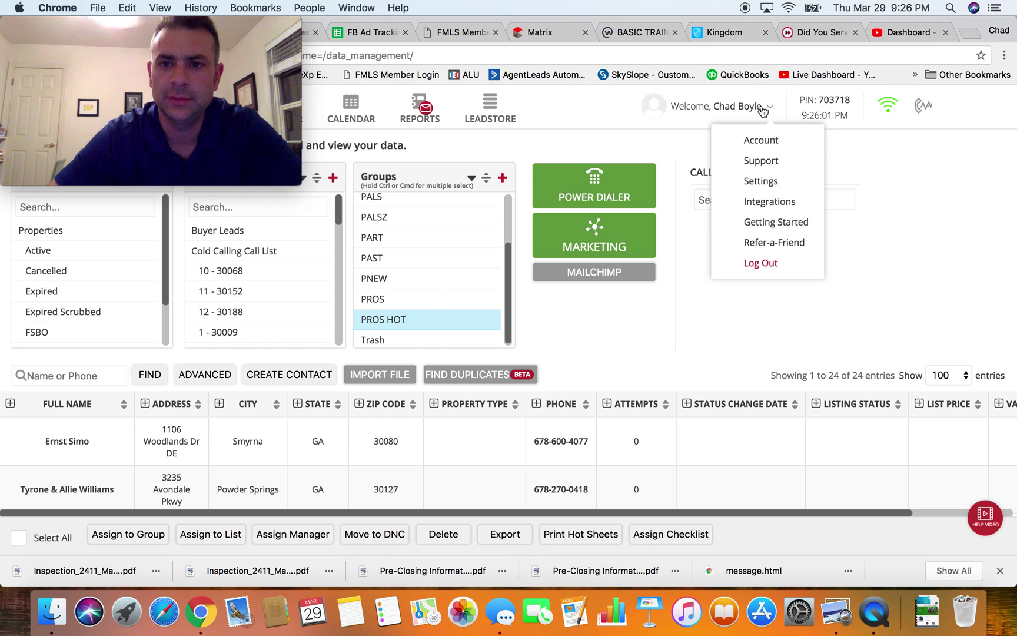
left_click(760, 181)
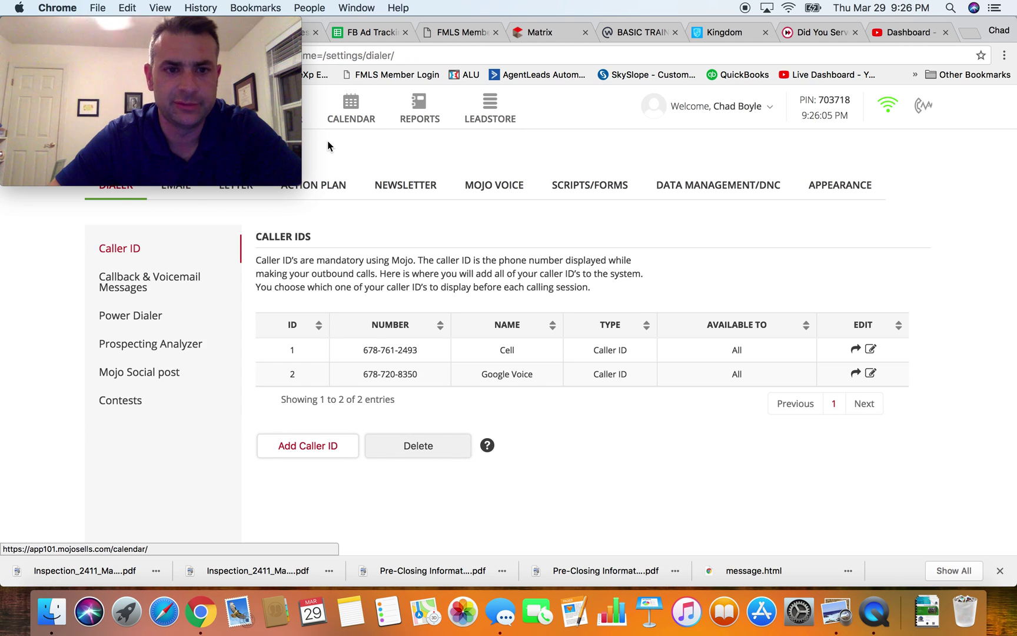
- Move the camera preview window off the settings categories and open the Action Plan settings
mouse_move(279, 93)
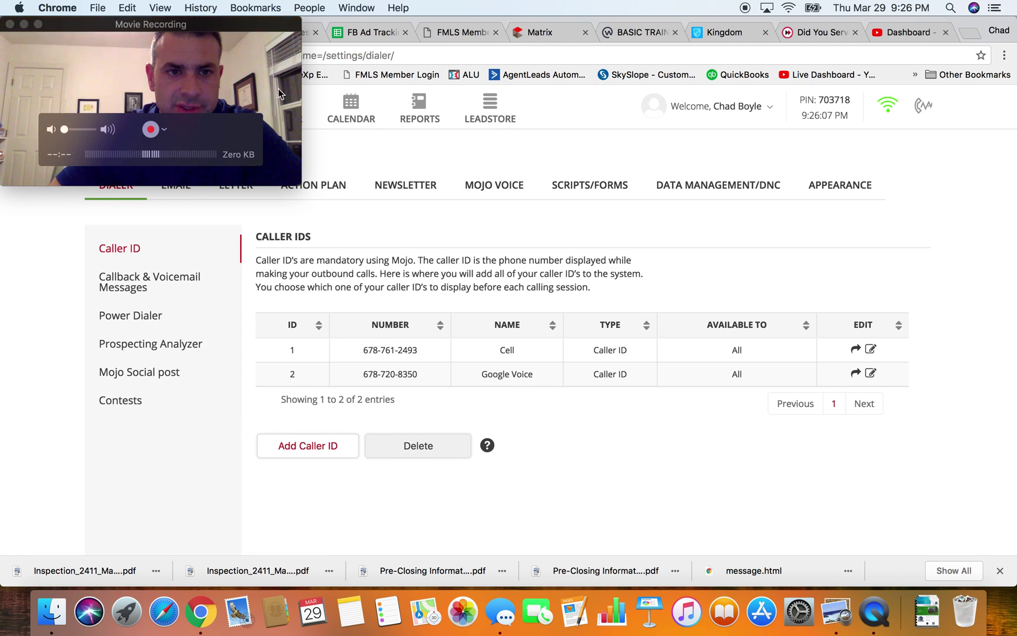
left_click_drag(279, 93, 222, 472)
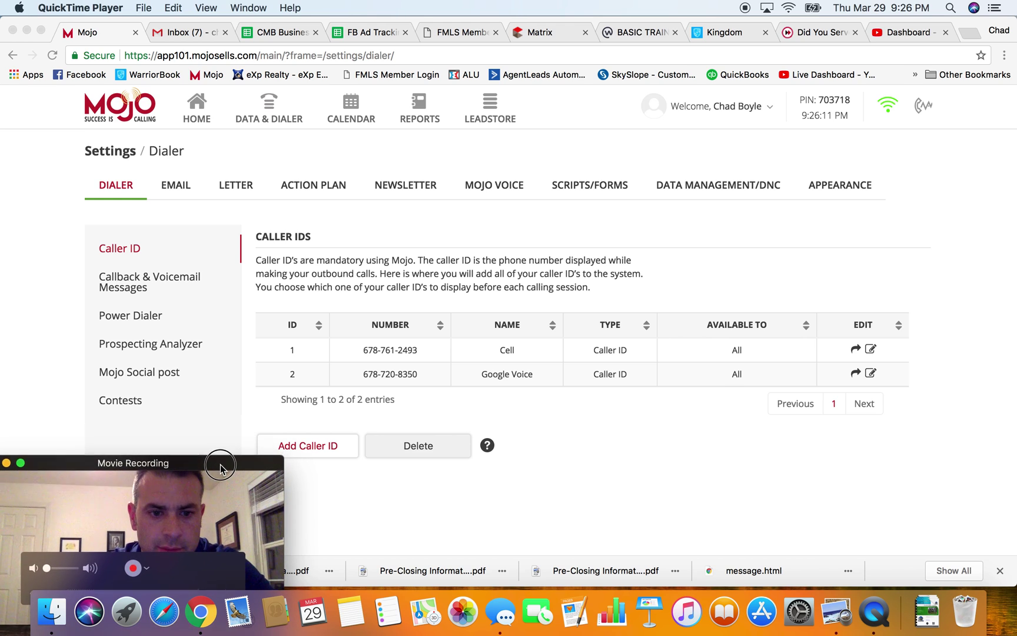
left_click(327, 188)
left_click(323, 187)
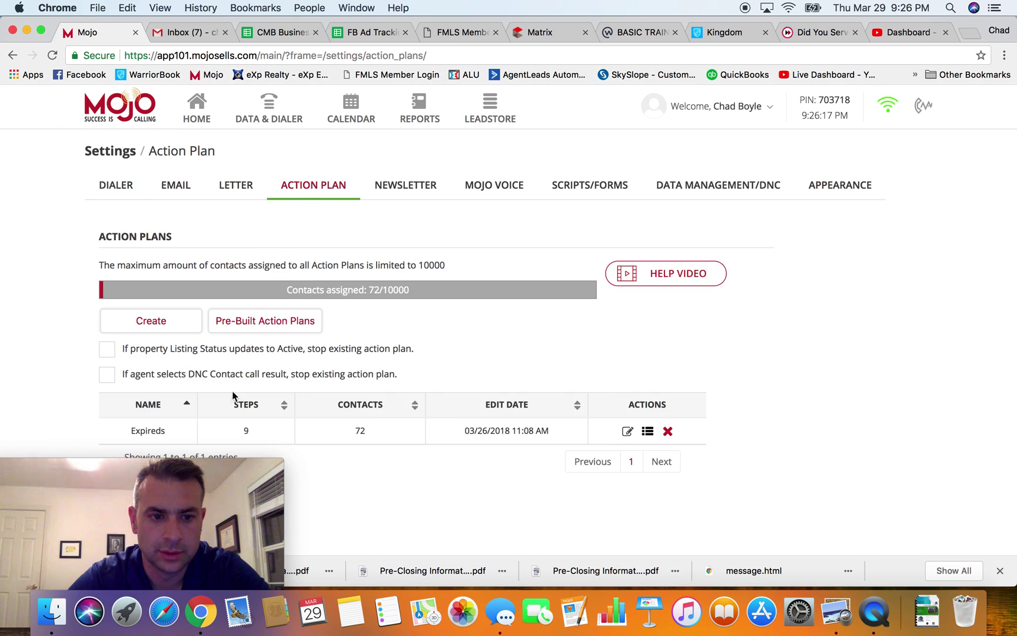
- Open the Expireds action plan for editing and advance from its scheduling options to its action steps
mouse_move(200, 471)
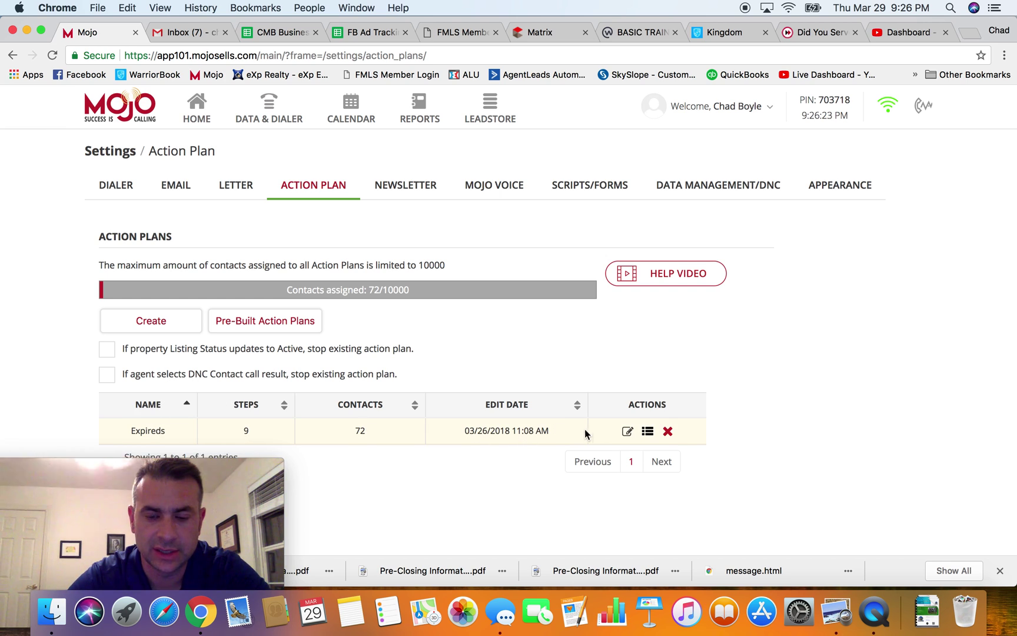
left_click(628, 432)
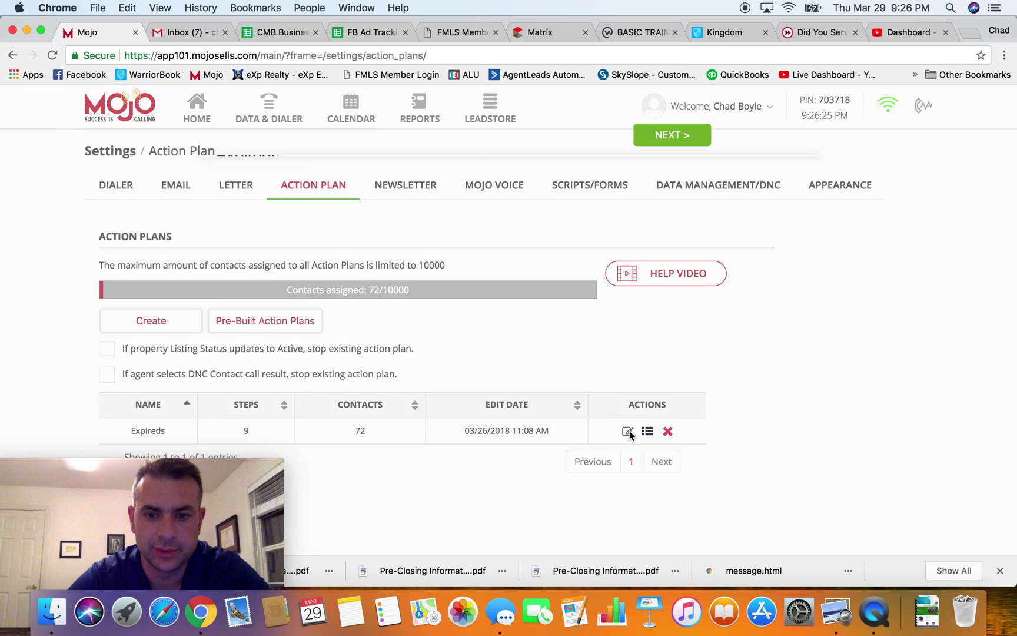
mouse_move(165, 472)
left_click_drag(165, 473, 182, 6)
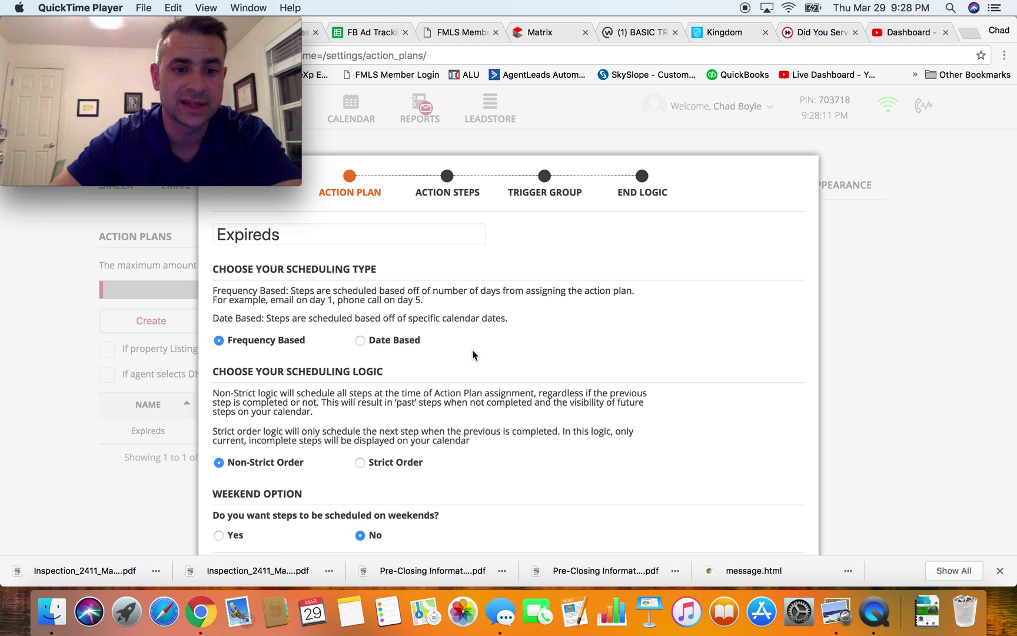
scroll(417, 392, "down", 2)
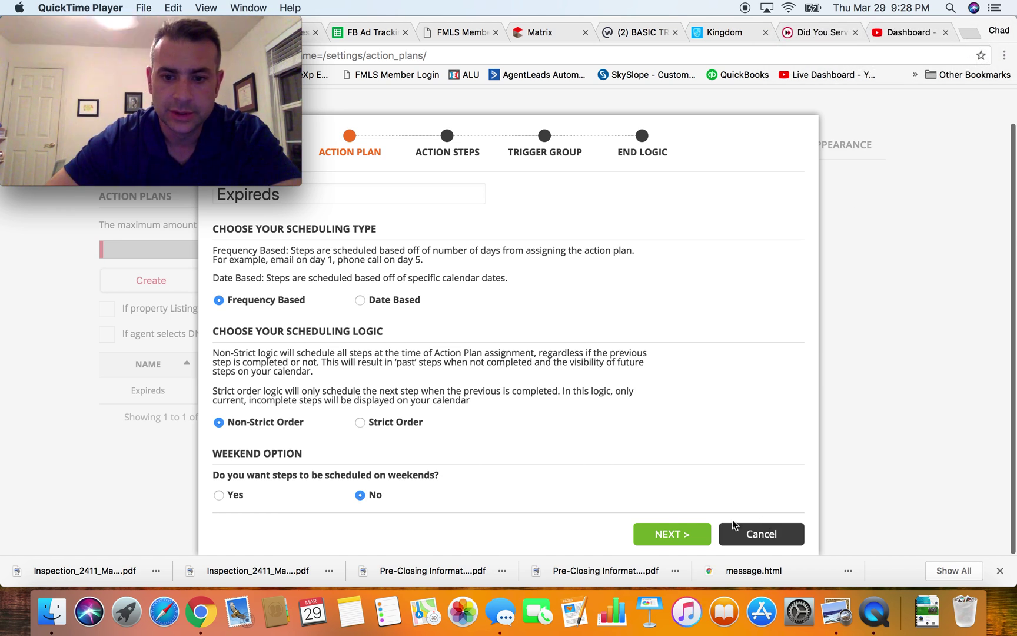
left_click(668, 534)
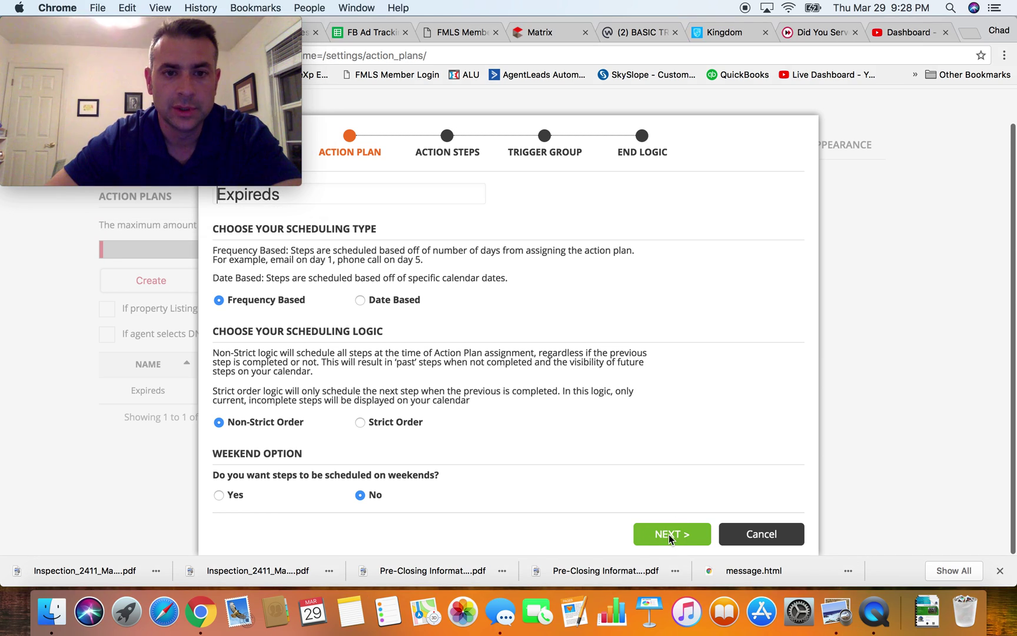
left_click(669, 534)
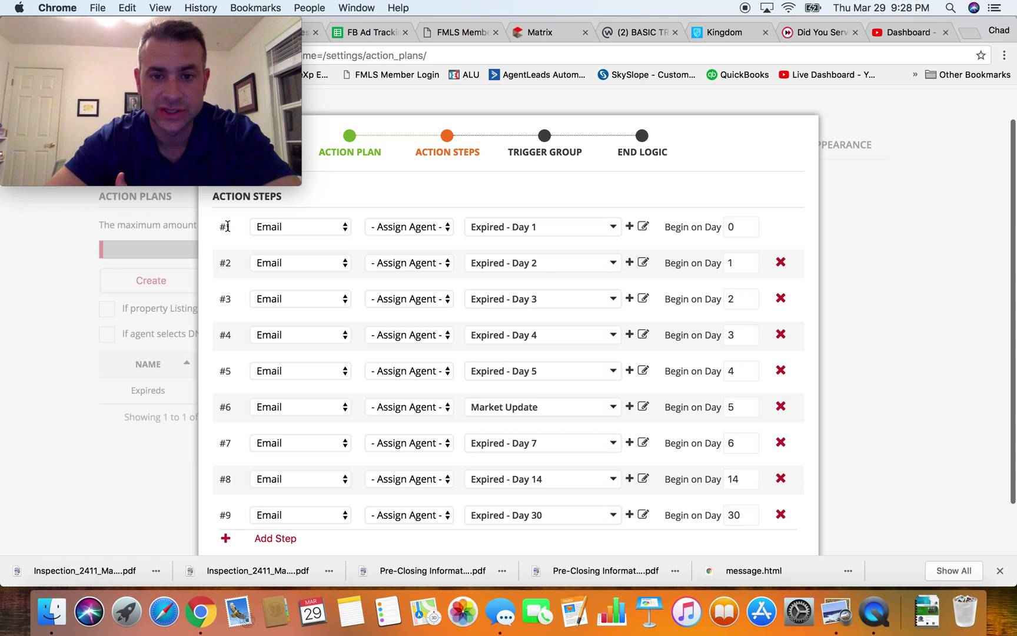
- Examine the step type, assigned agent and email template choices for action step #1, leaving the selections as they are
left_click(325, 232)
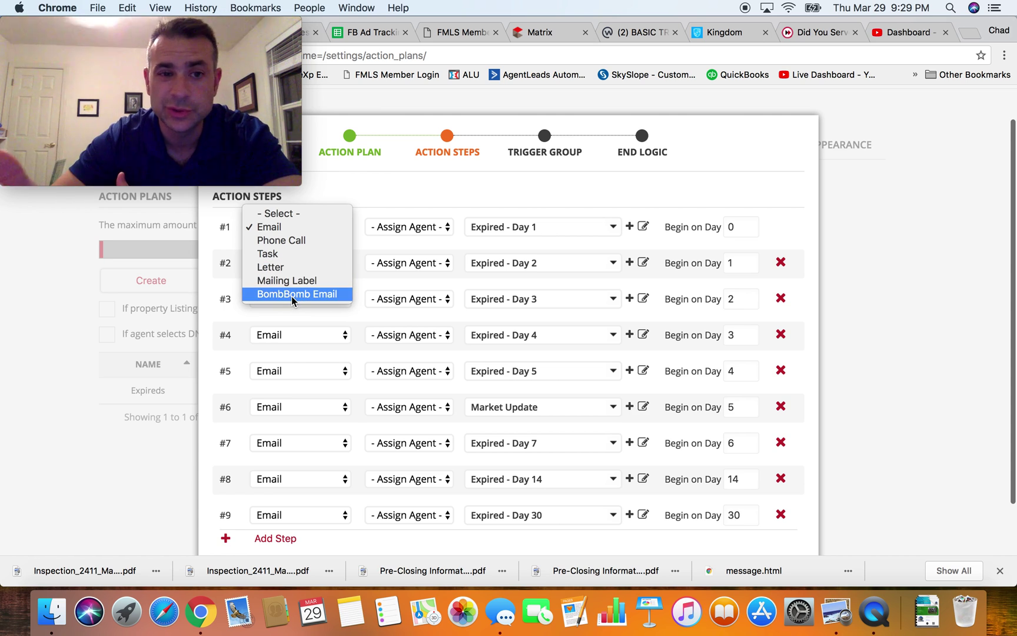
left_click(386, 193)
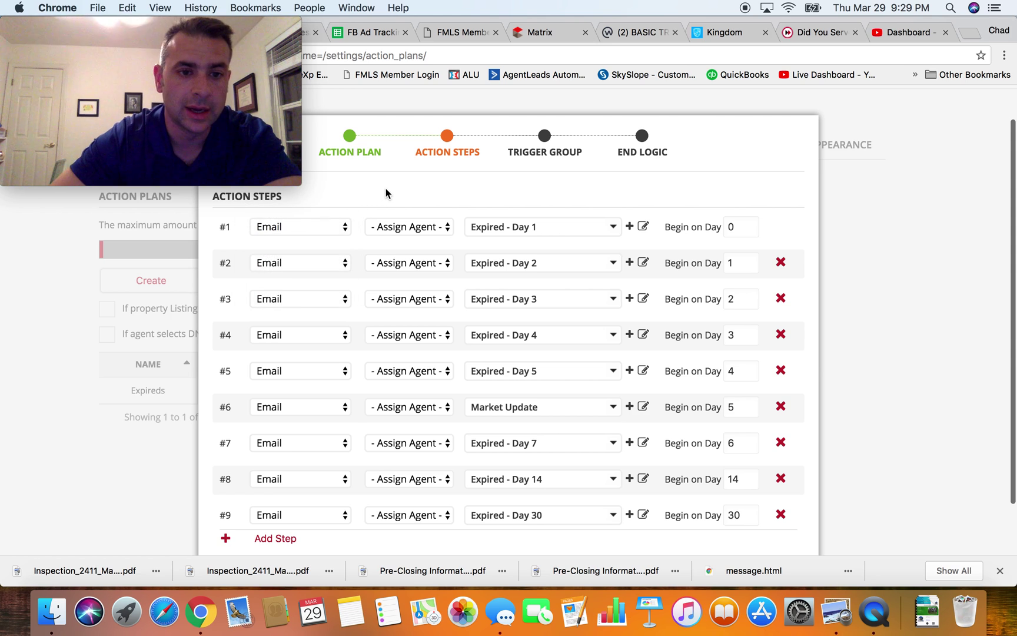
left_click(409, 228)
left_click(409, 228)
left_click(408, 228)
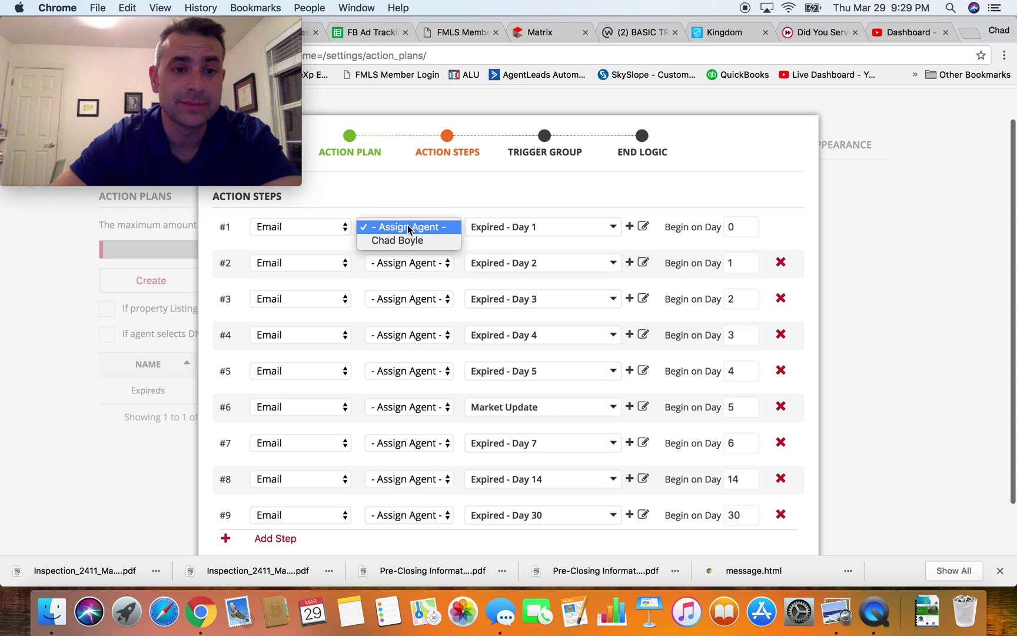
left_click(488, 208)
left_click(552, 228)
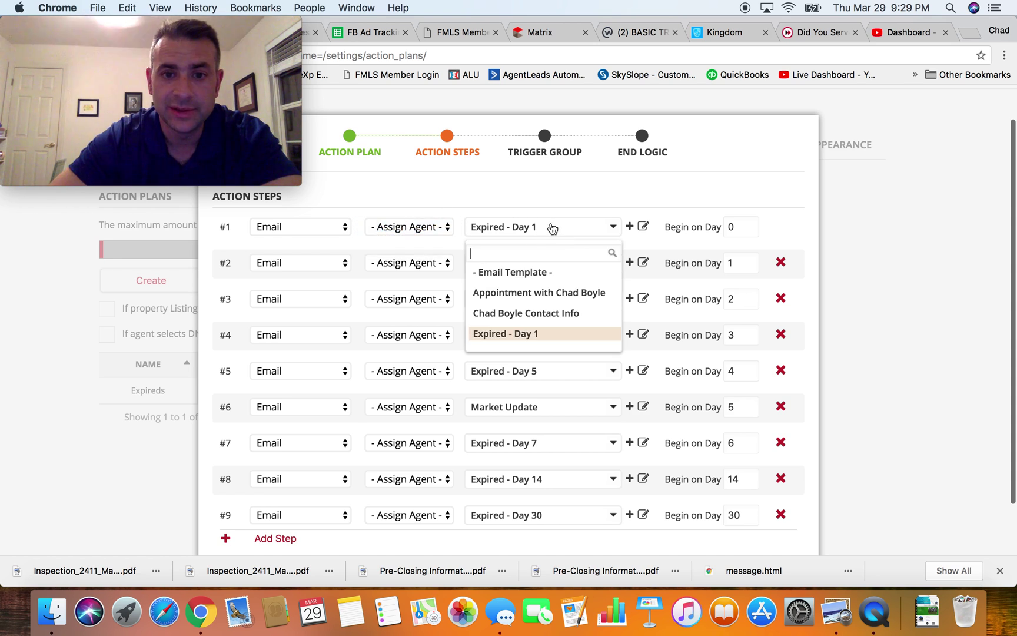
left_click(354, 193)
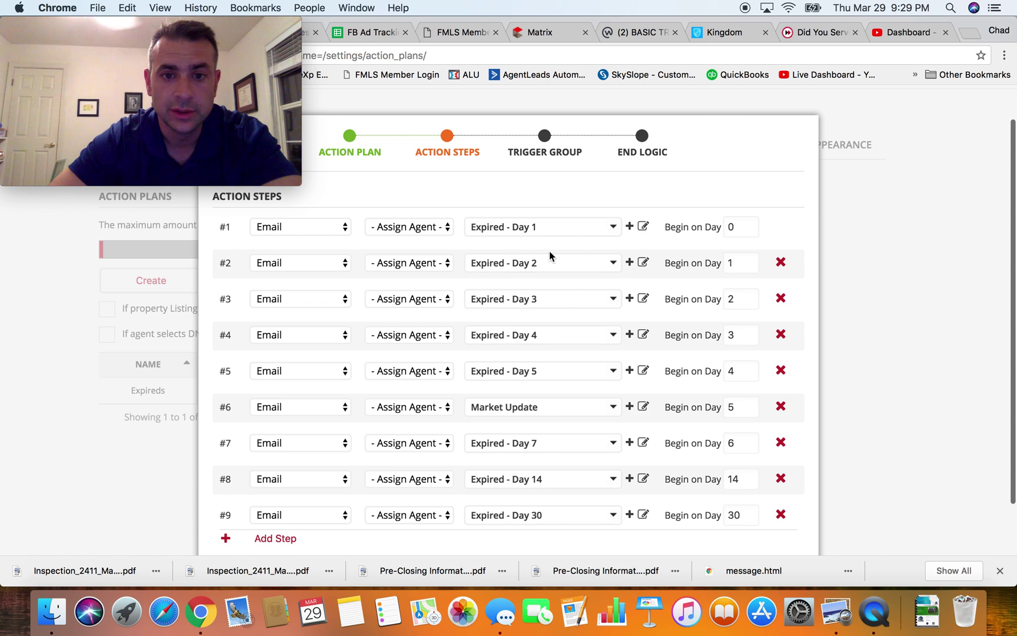
- Look through the full list of email templates available for action step #1 and close it without choosing another
left_click(560, 231)
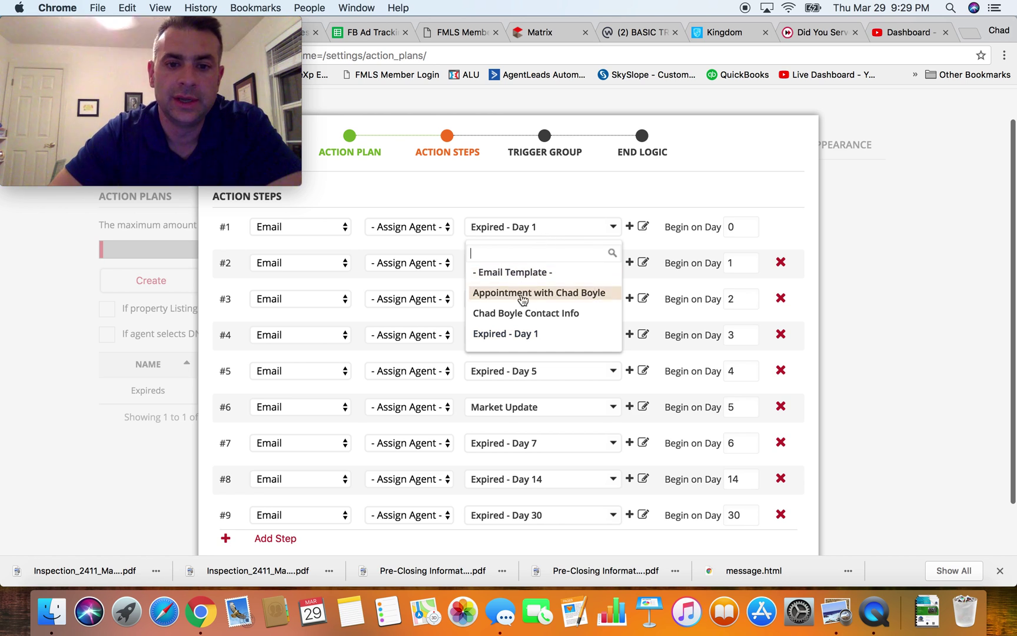
scroll(520, 301, "down", 1)
scroll(521, 297, "up", 1)
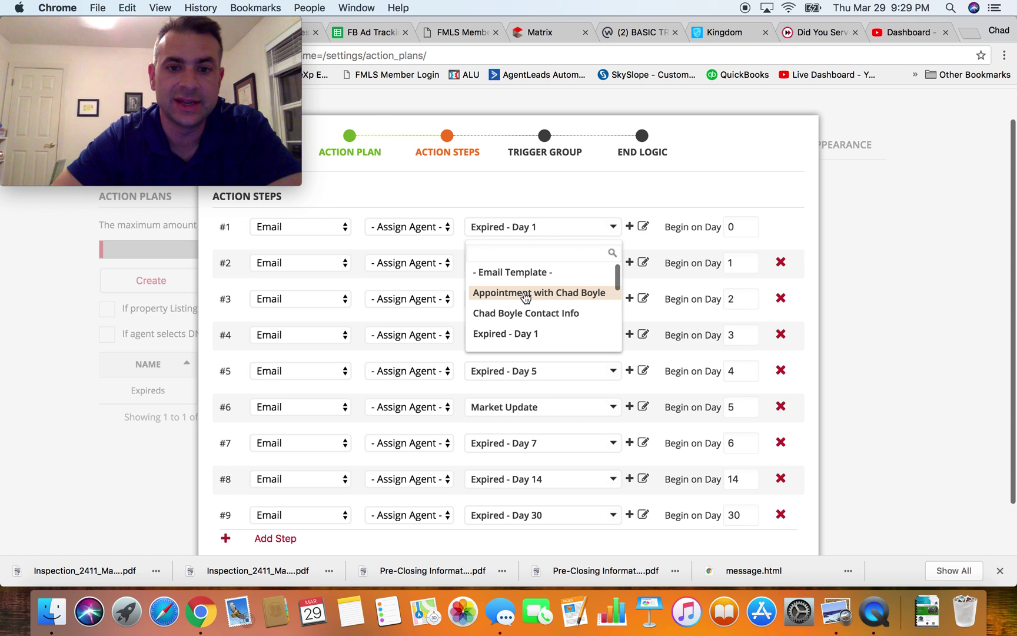
scroll(522, 295, "down", 1)
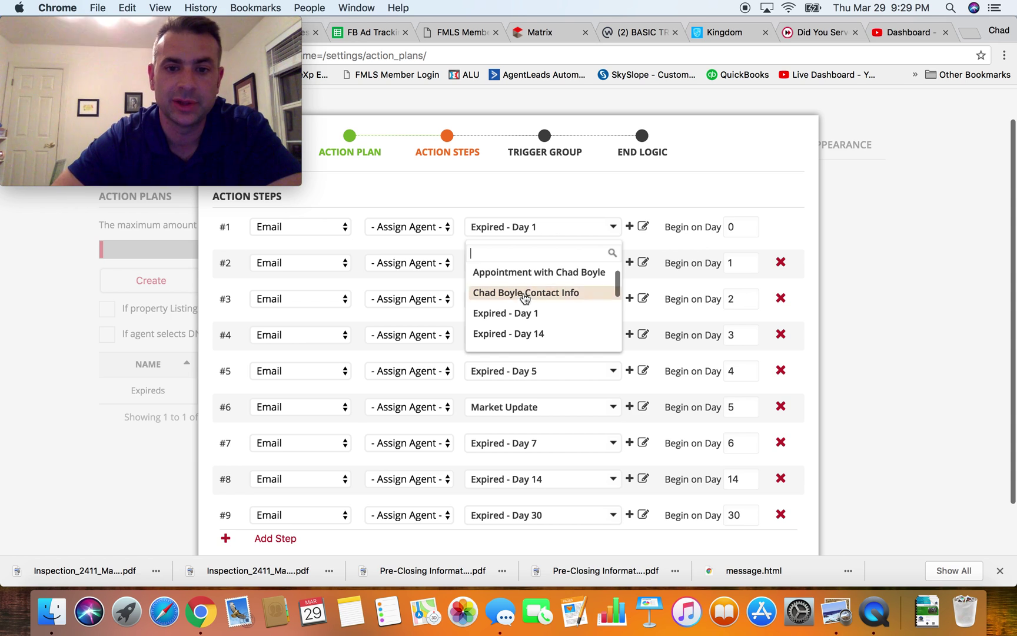
scroll(519, 300, "down", 3)
scroll(518, 312, "down", 3)
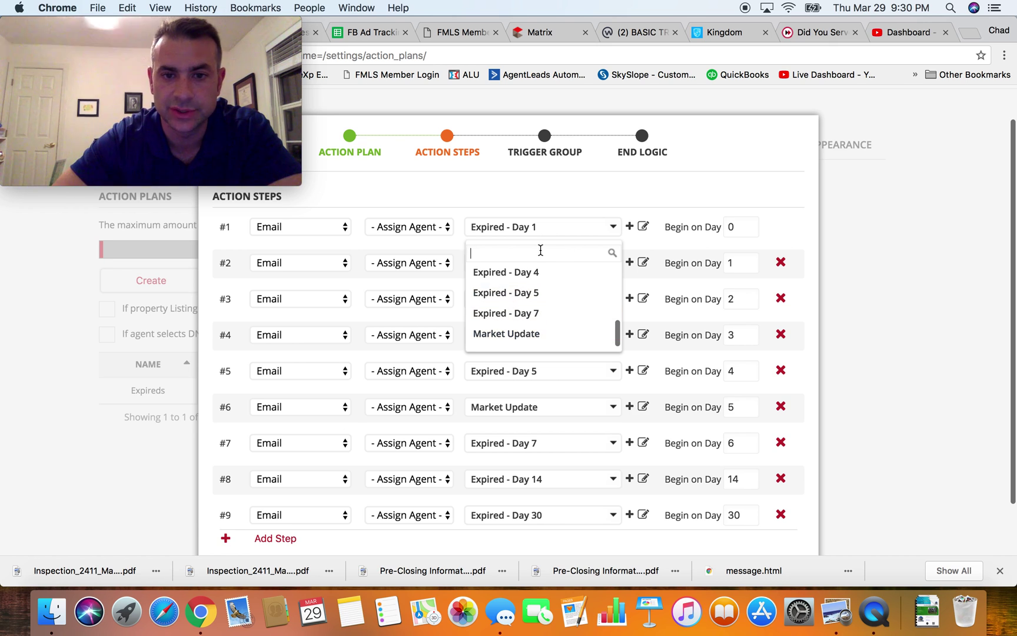
left_click(556, 230)
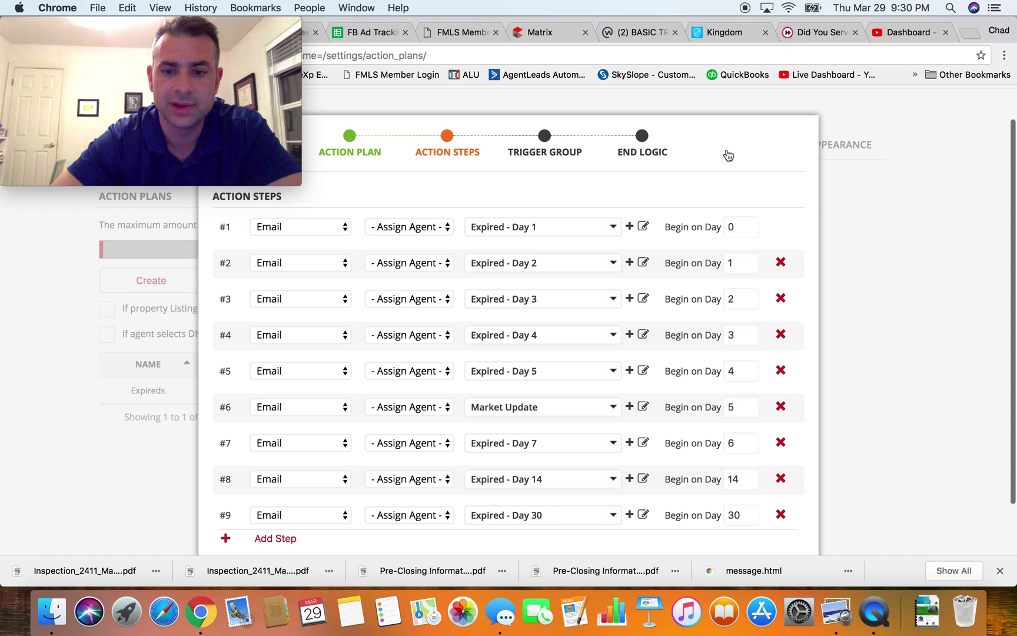
- Advance to the plan's trigger group stage and examine the available property listing status triggers without choosing one
scroll(590, 372, "down", 2)
scroll(590, 372, "down", 1)
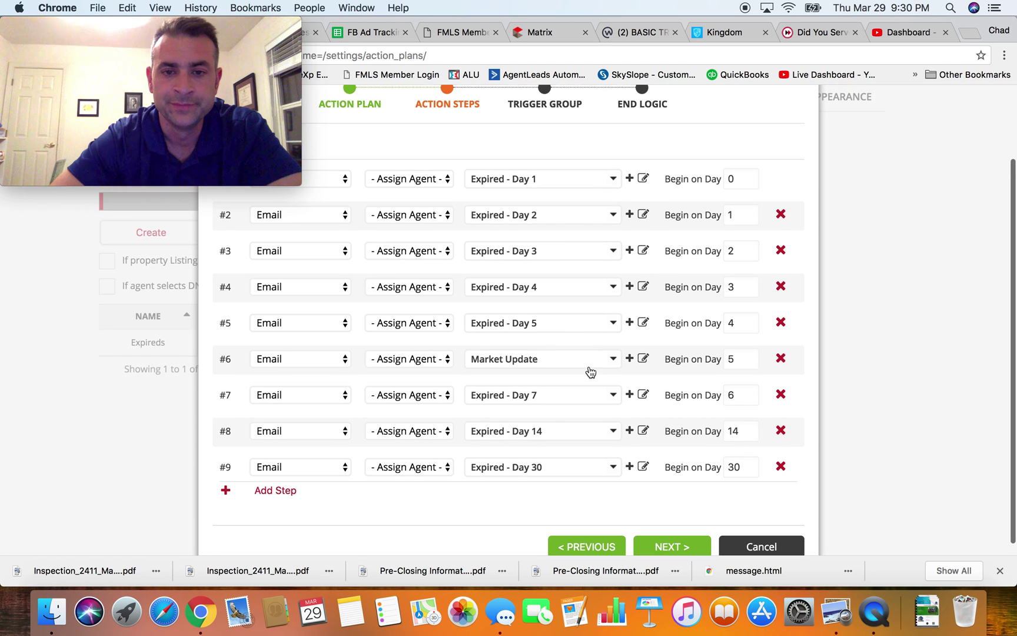
left_click(667, 550)
scroll(665, 331, "up", 2)
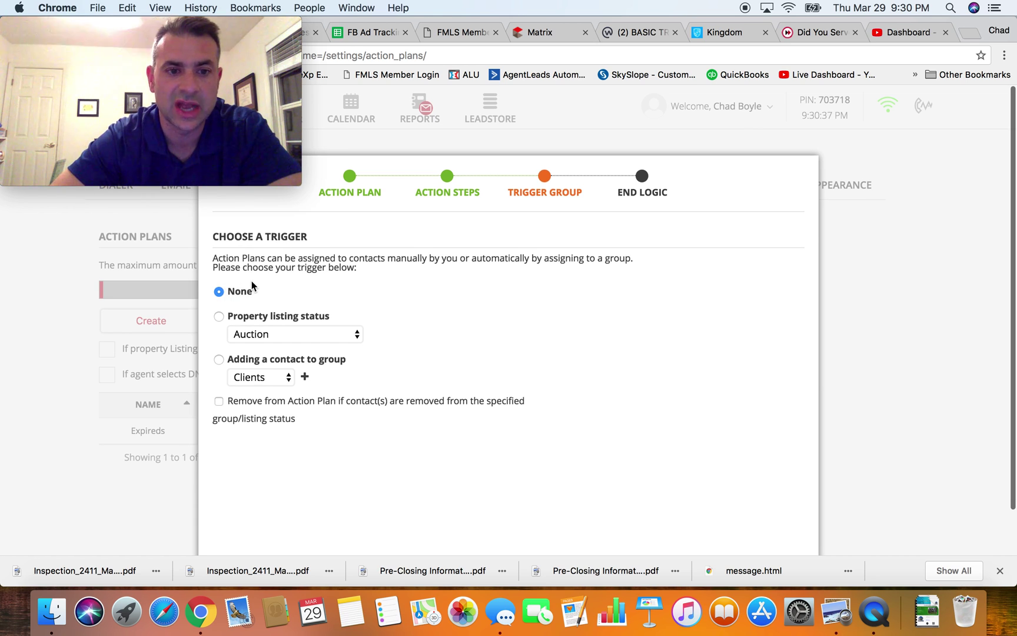
left_click(341, 333)
left_click(337, 333)
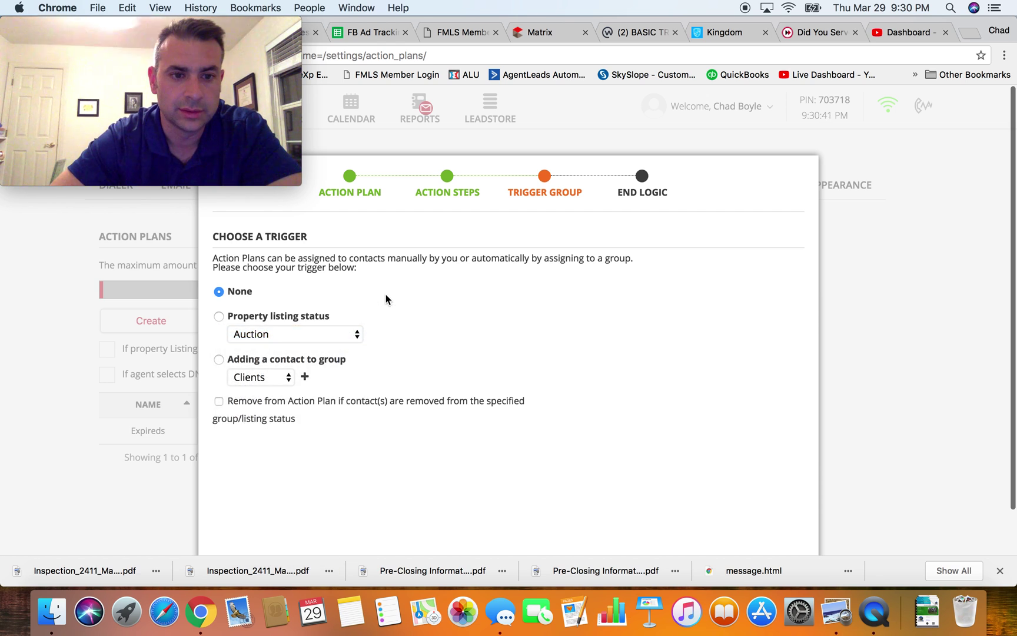
left_click(309, 336)
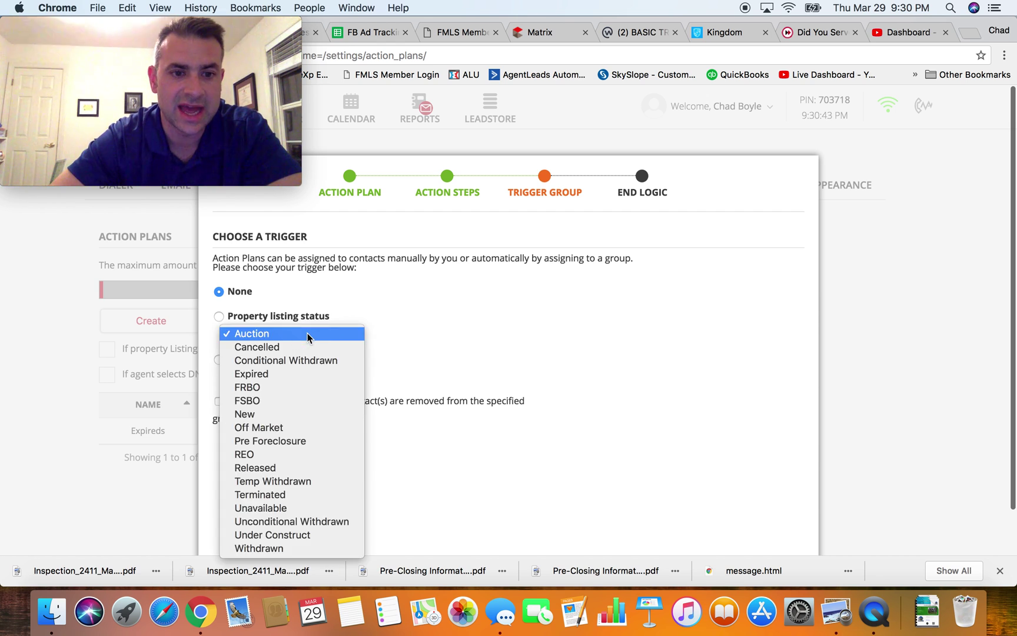
left_click(353, 307)
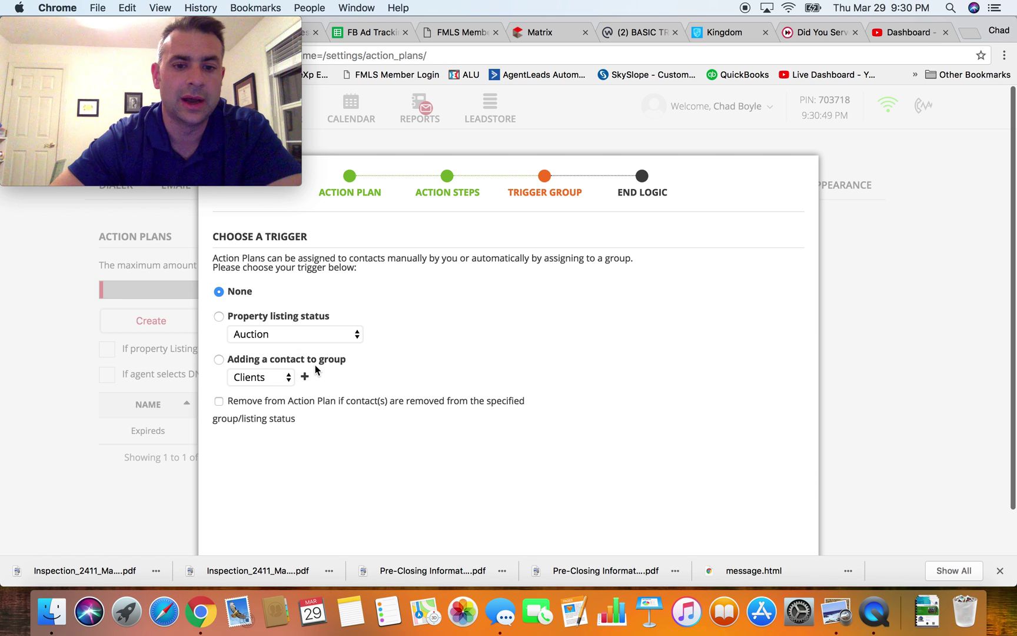
- Advance to the plan's end logic stage, review its options, and exit the plan editor without saving
scroll(481, 352, "down", 1)
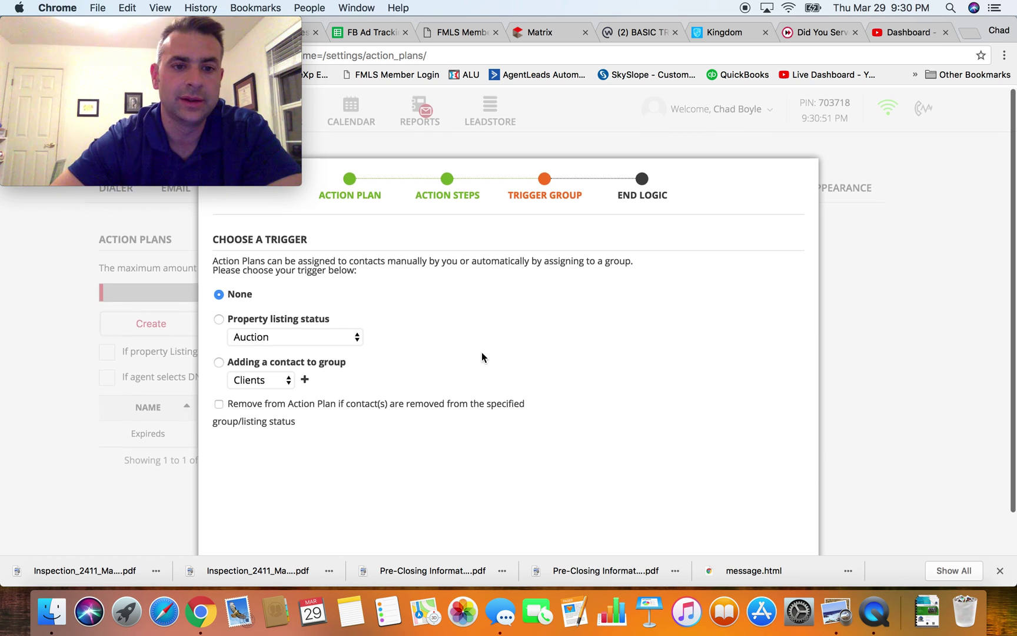
scroll(616, 425, "down", 2)
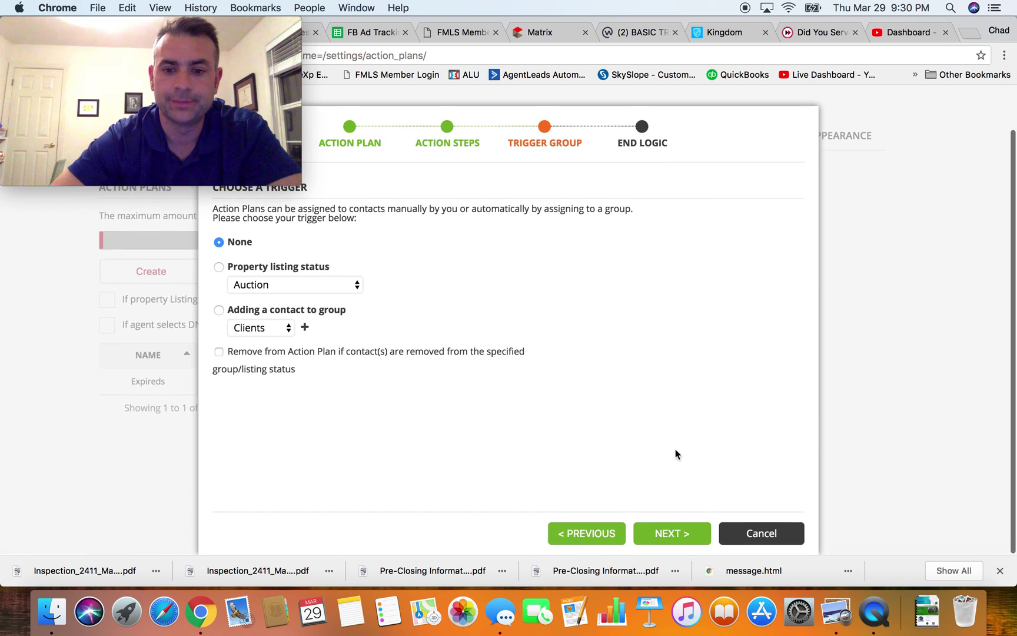
left_click(676, 535)
scroll(649, 351, "up", 2)
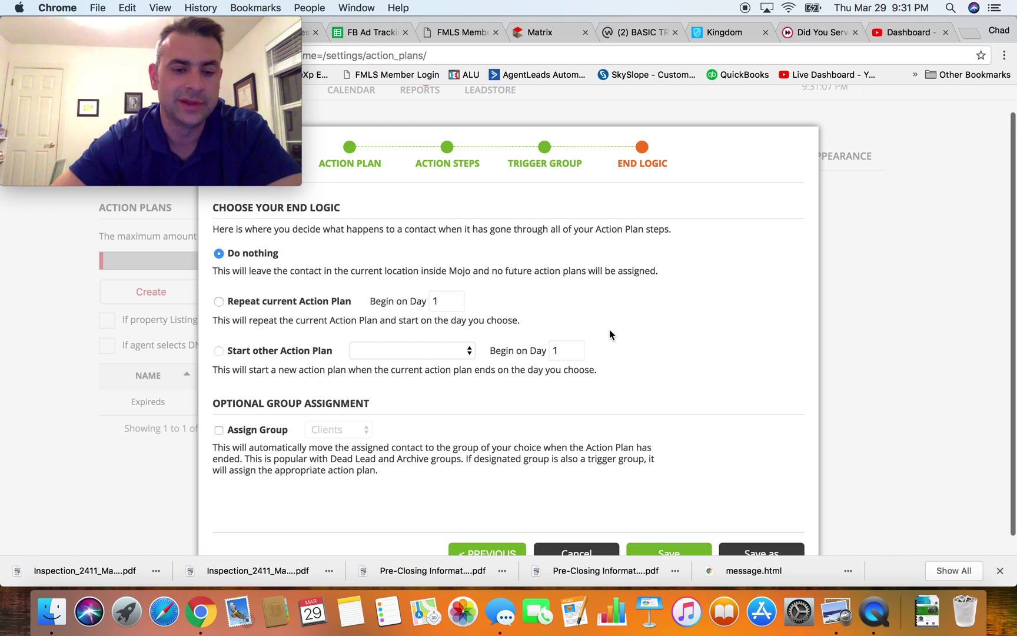
scroll(639, 365, "down", 1)
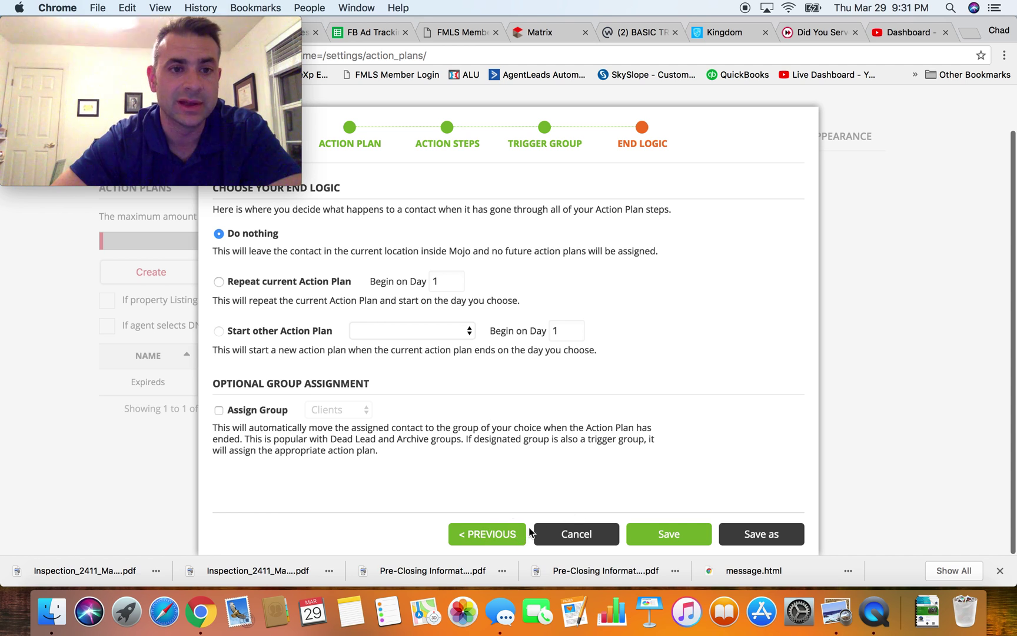
left_click(568, 534)
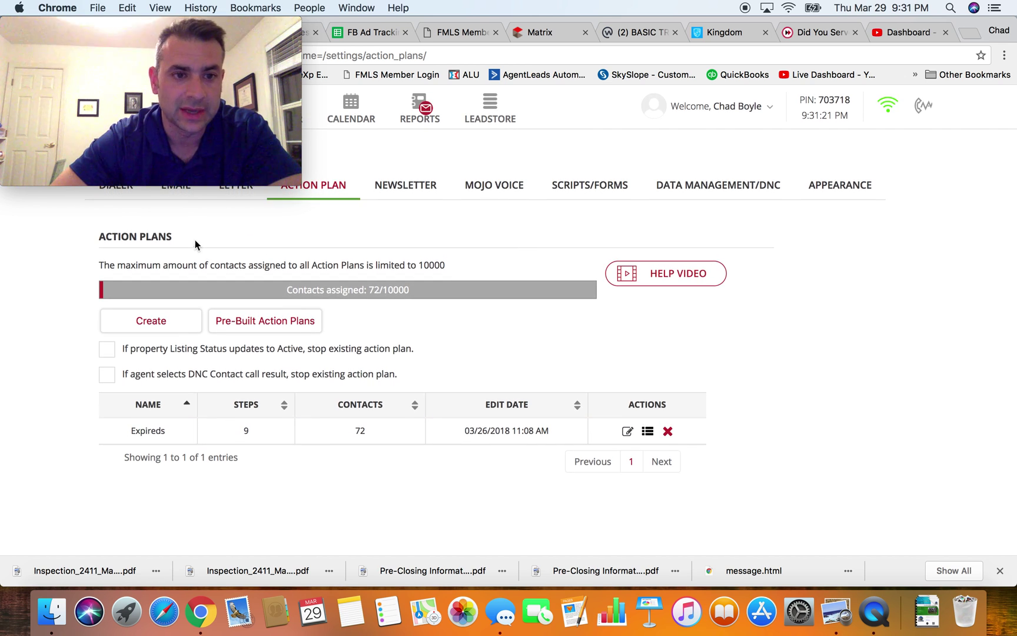
- Open the Email settings and look through the list of email templates
left_click(182, 193)
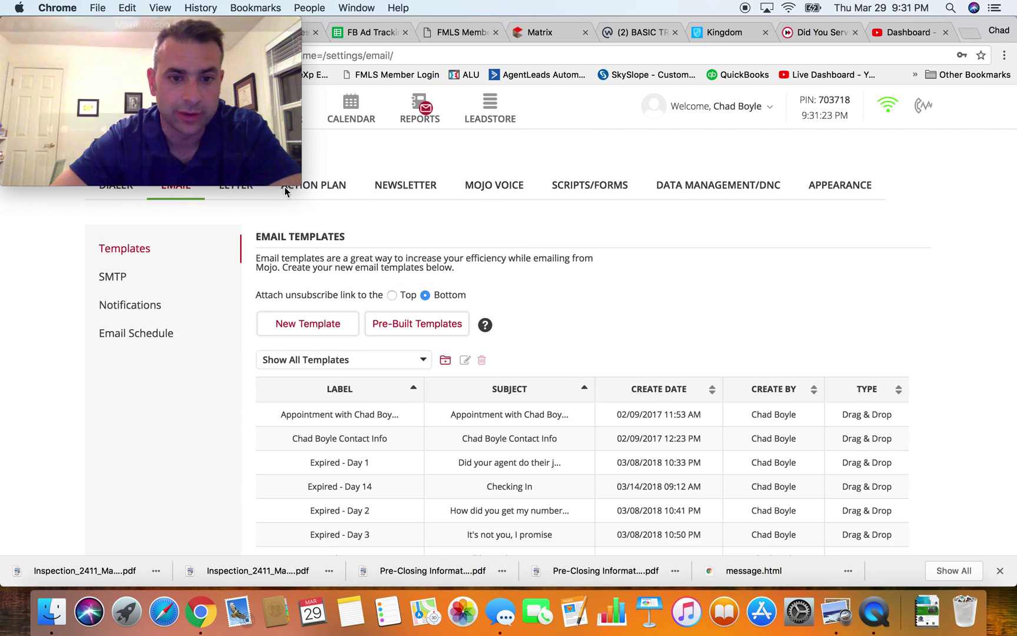
scroll(638, 489, "down", 5)
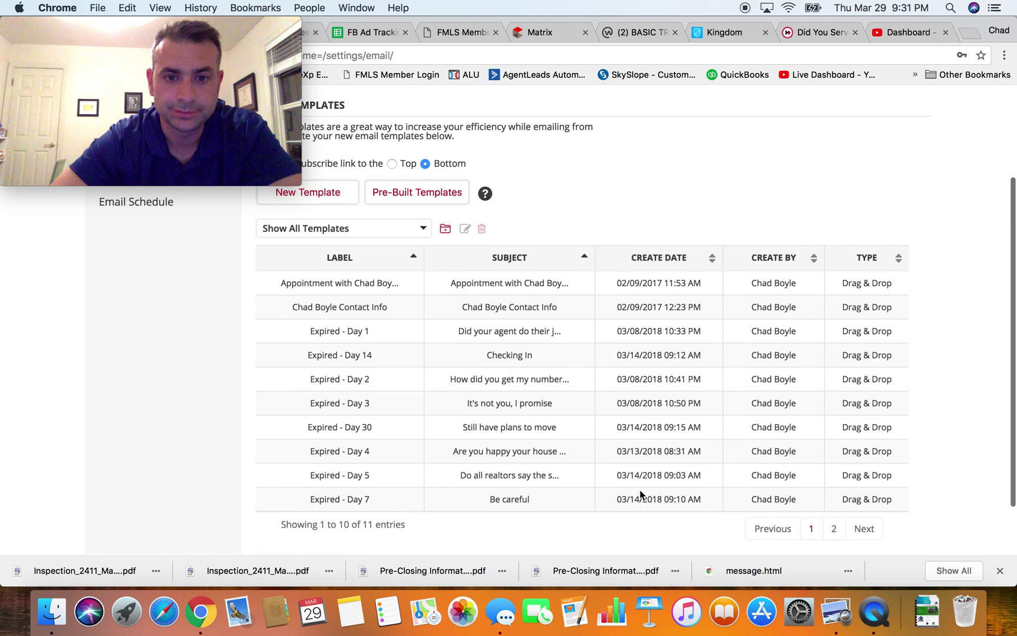
- Go to the Action Plan settings and start a new action plan named "Holiday Emails"
scroll(640, 494, "up", 2)
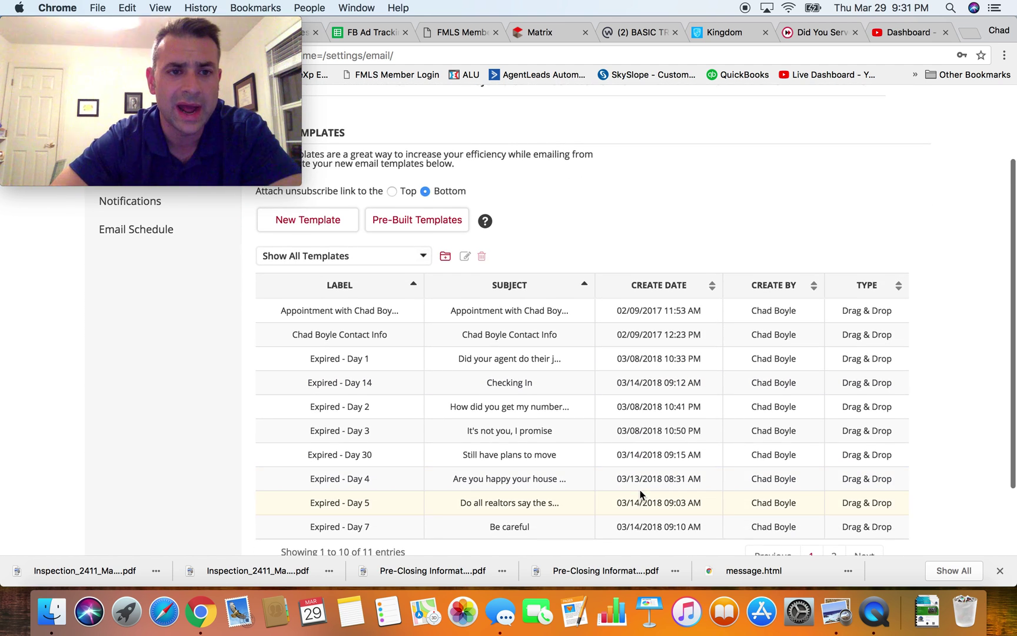
scroll(680, 309, "up", 4)
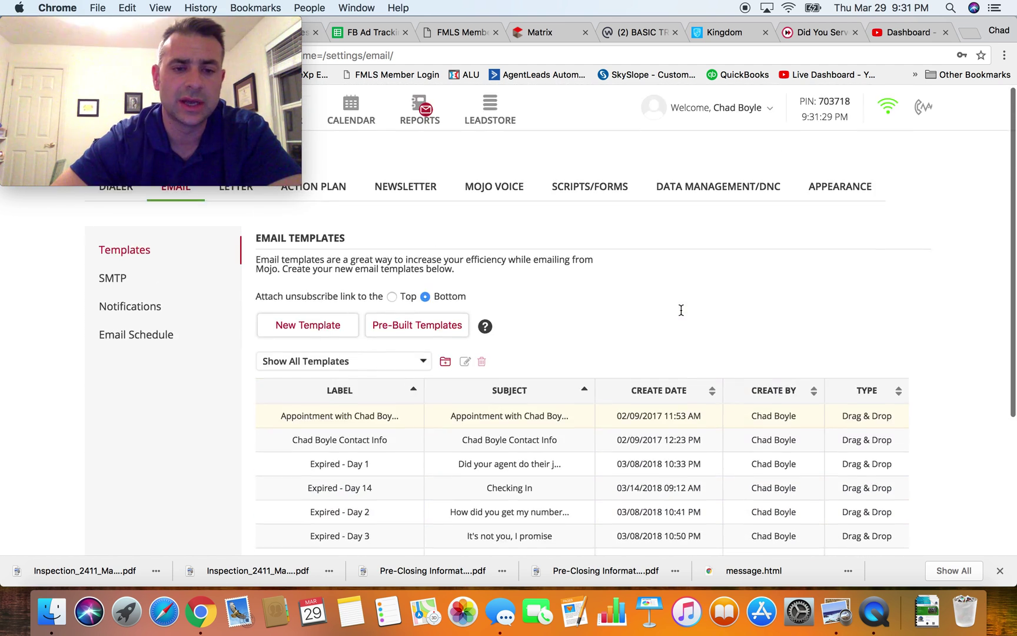
left_click(323, 191)
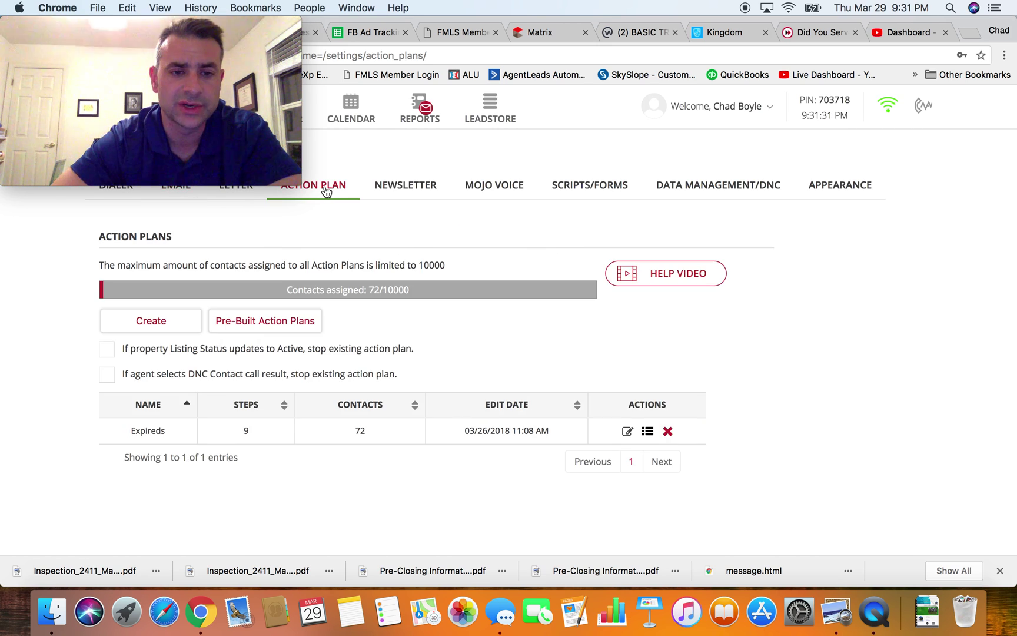
left_click(163, 322)
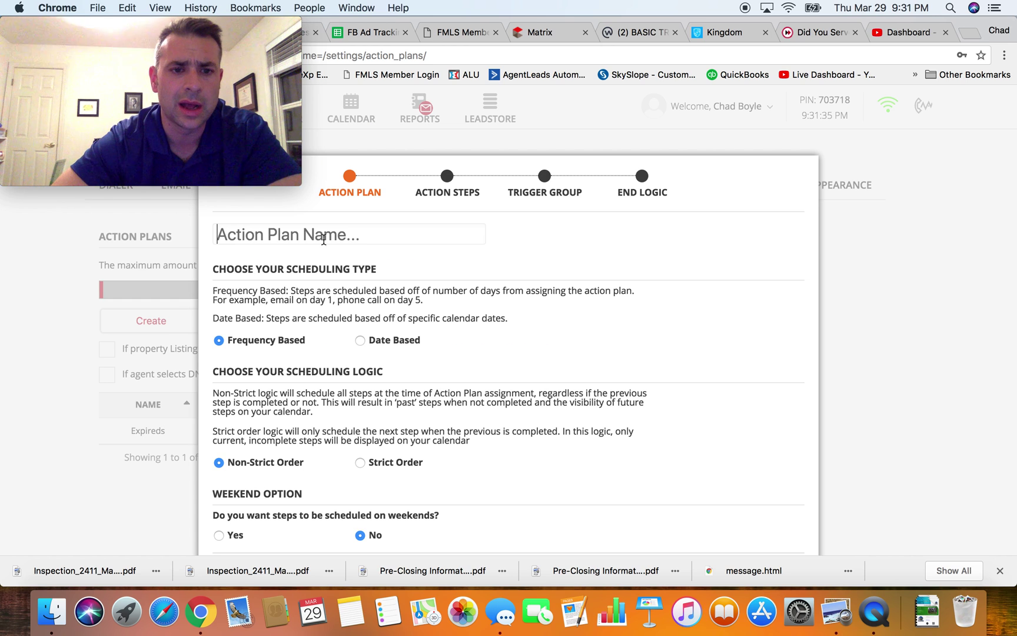
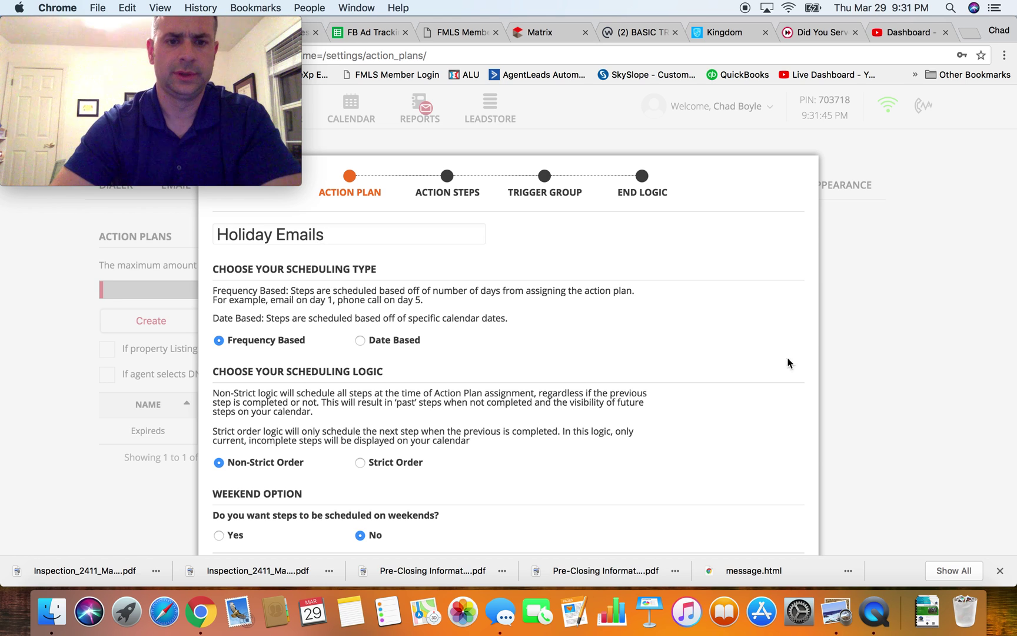
- Set the new plan's scheduling type to Date Based, try to allow weekend steps, and continue to the action steps stage
left_click(360, 341)
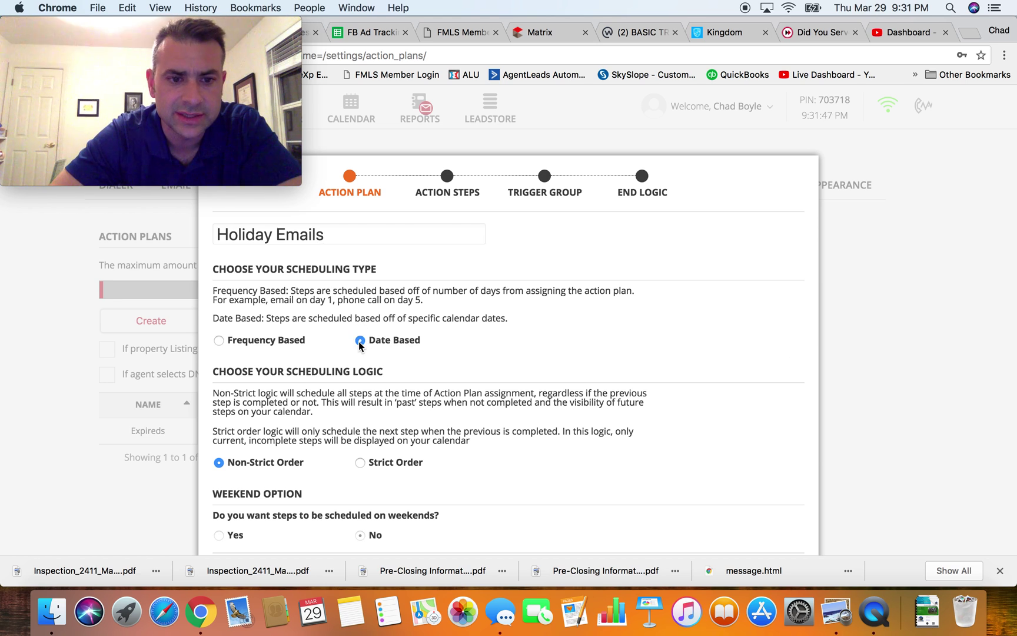
scroll(360, 344, "down", 2)
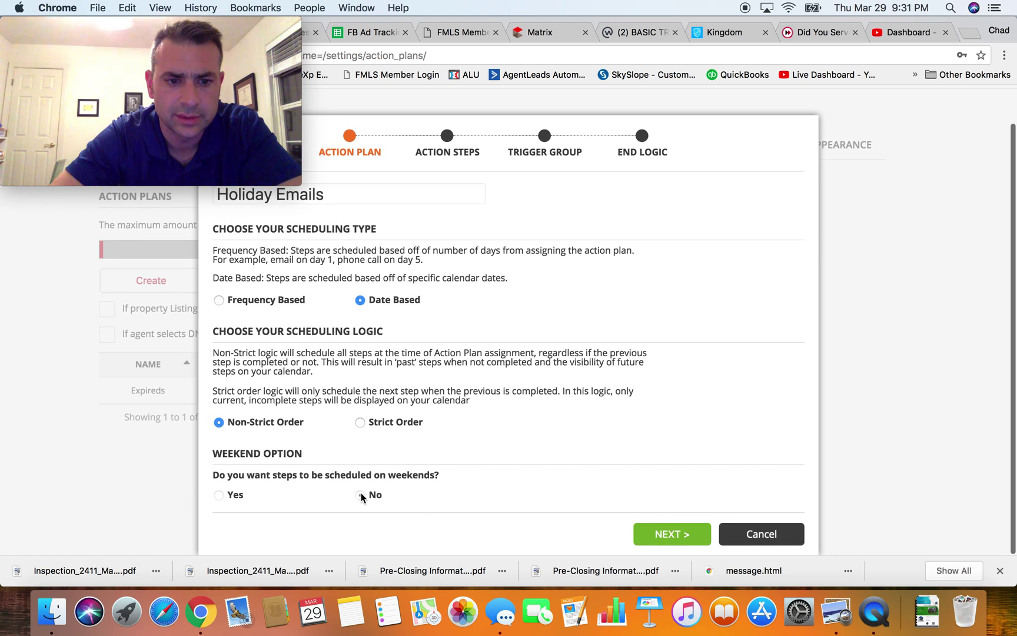
left_click(227, 495)
left_click(220, 494)
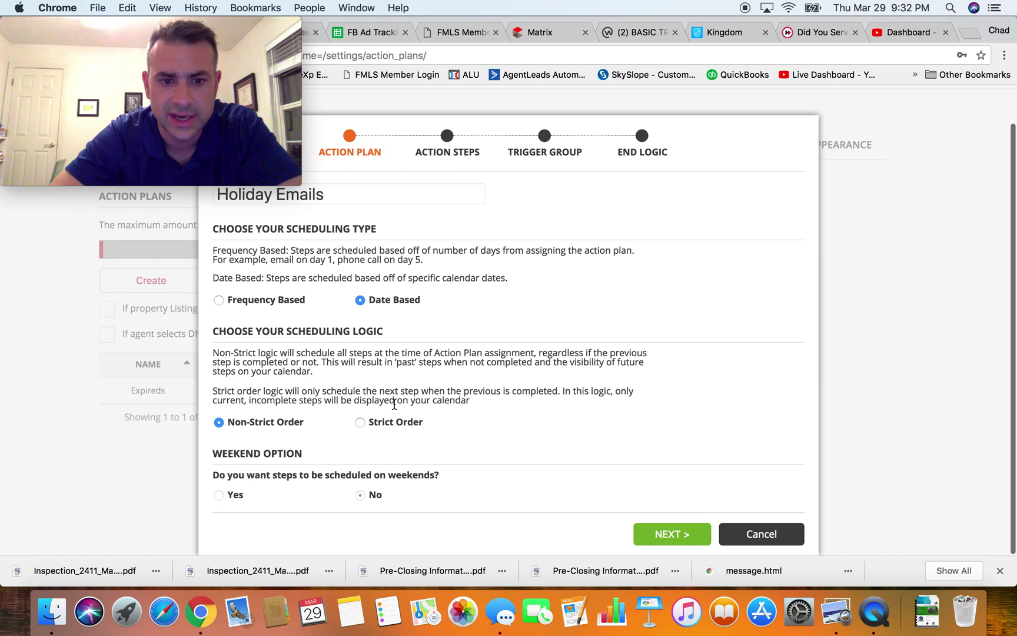
left_click(686, 537)
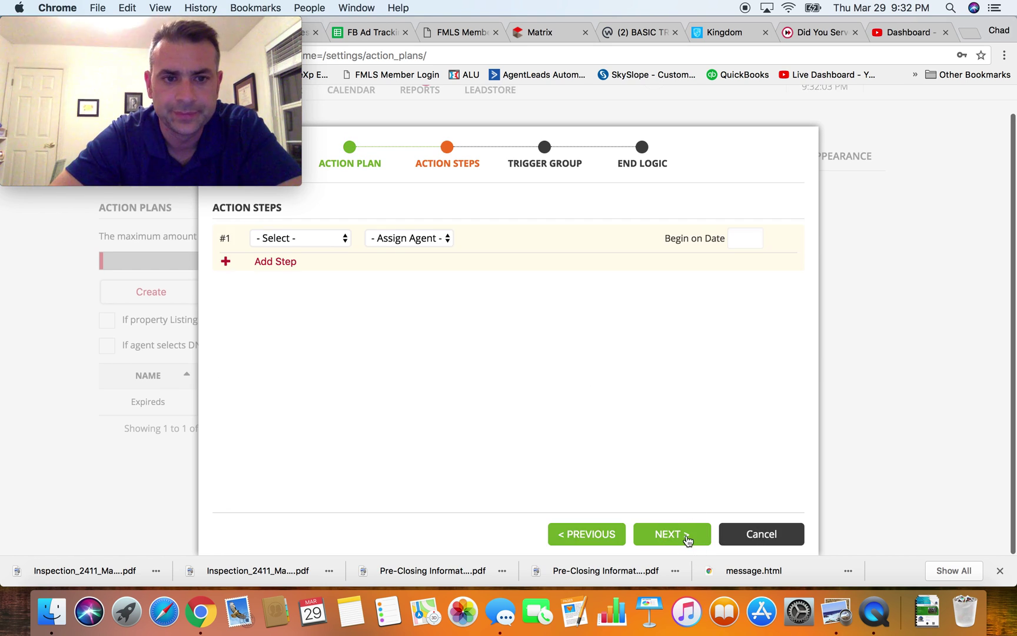
- Make action step #1 an Email that begins on 05/28, without assigning an agent or template
left_click(307, 236)
left_click(302, 235)
left_click(305, 236)
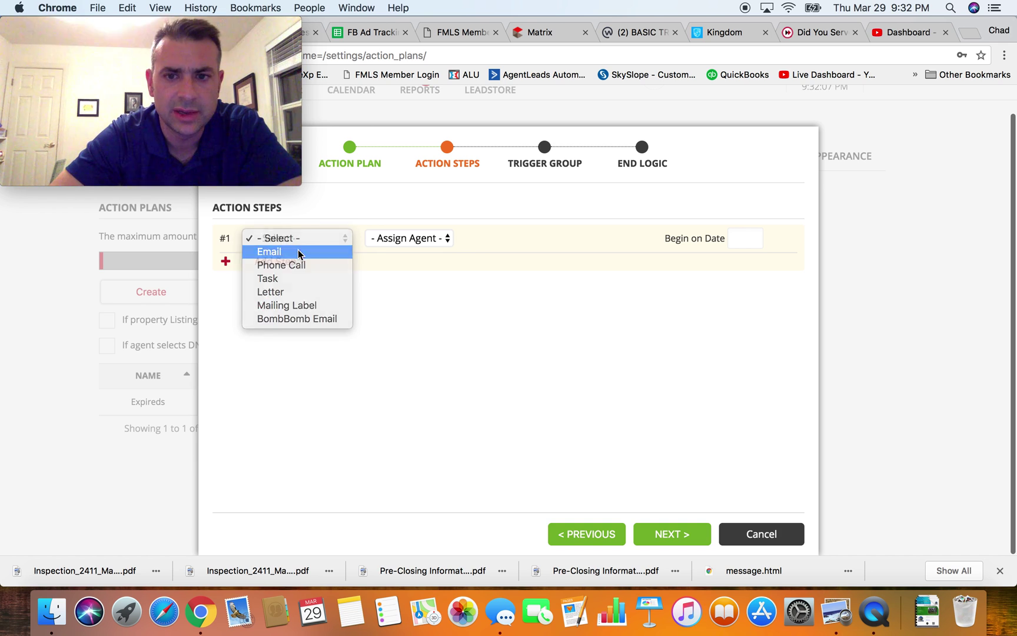
left_click(299, 252)
left_click(408, 238)
left_click(408, 238)
left_click(495, 238)
left_click(496, 237)
left_click(696, 241)
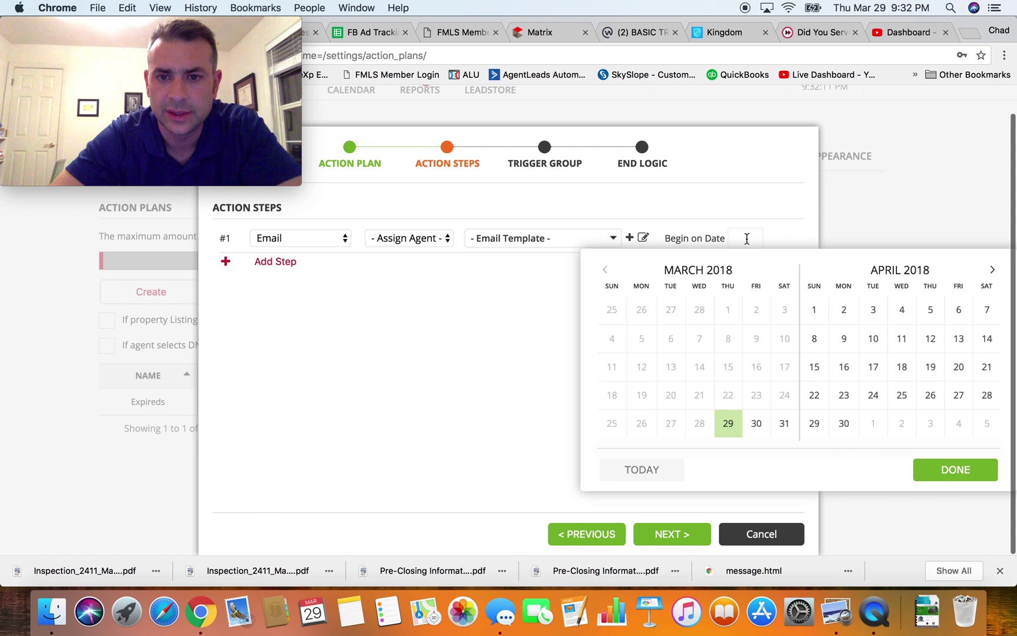
left_click(993, 270)
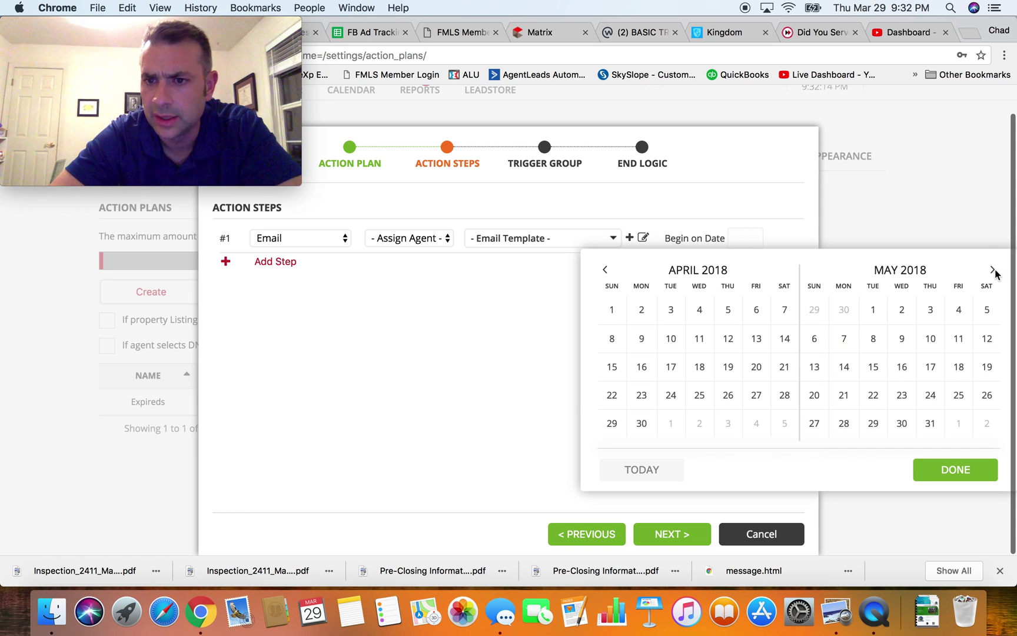
left_click(844, 424)
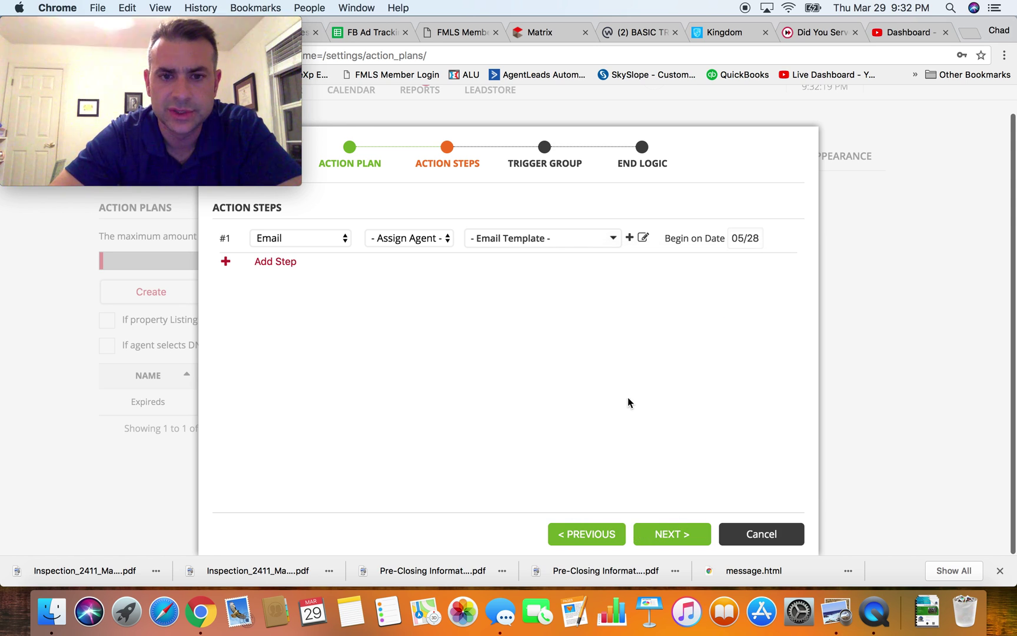
- Add action step #2 as an Email that begins on 07/04, without choosing a template
left_click(264, 263)
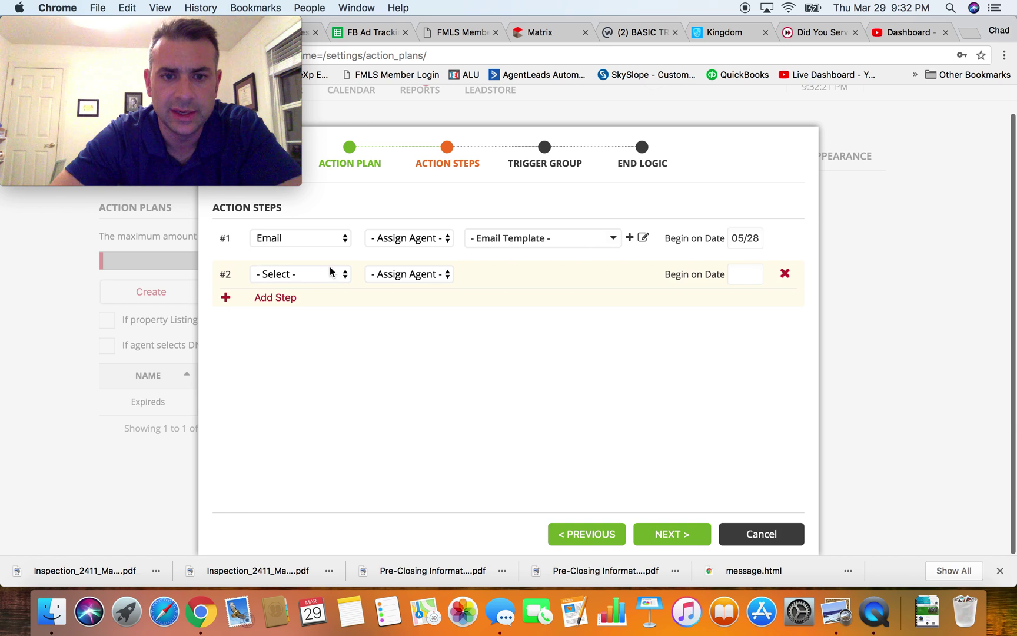
left_click(297, 276)
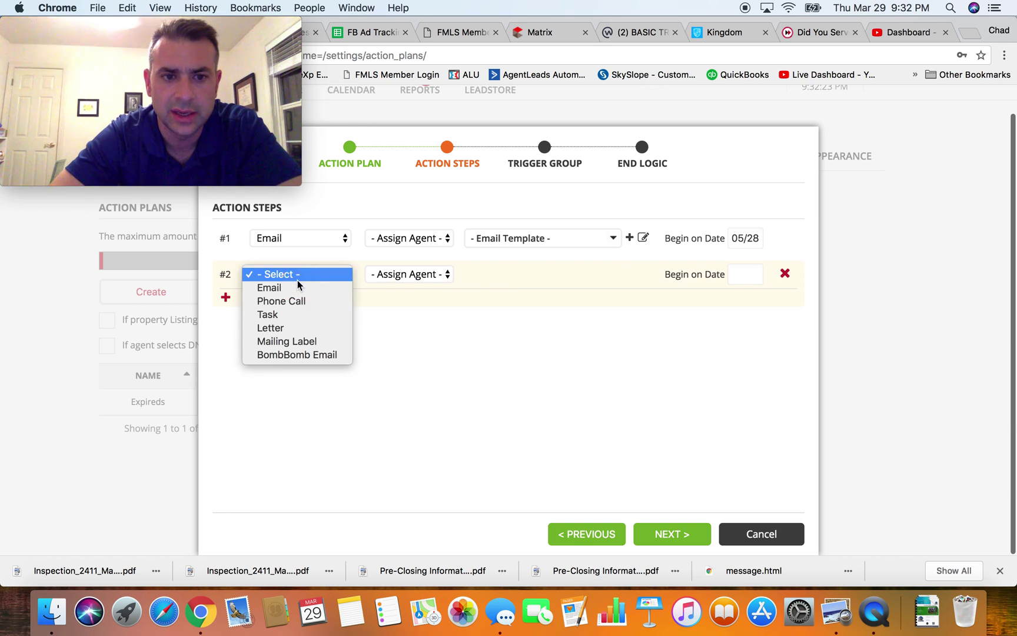
left_click(562, 265)
left_click(529, 274)
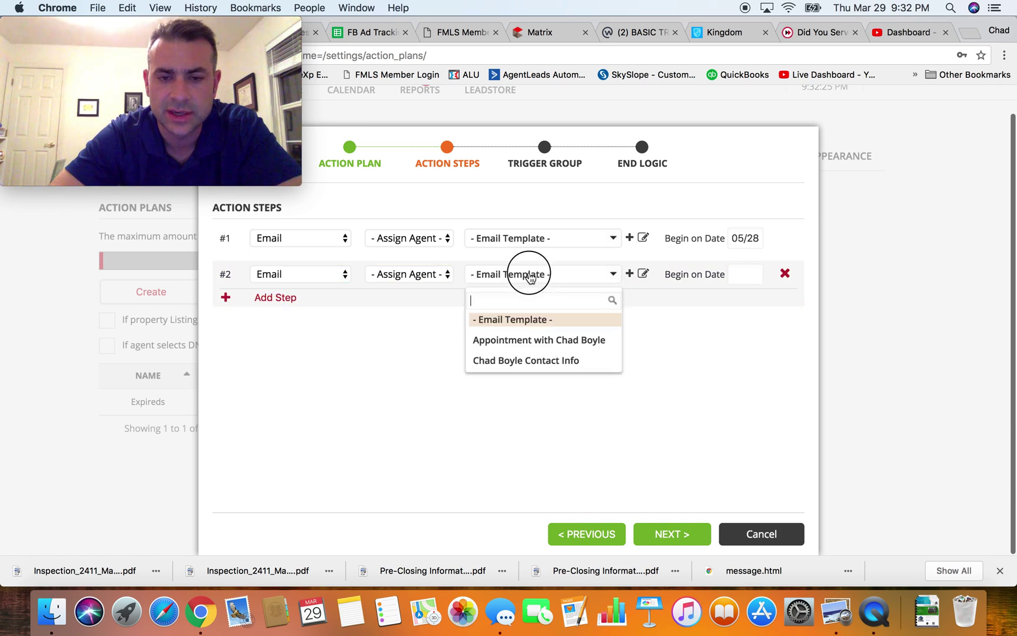
left_click(575, 284)
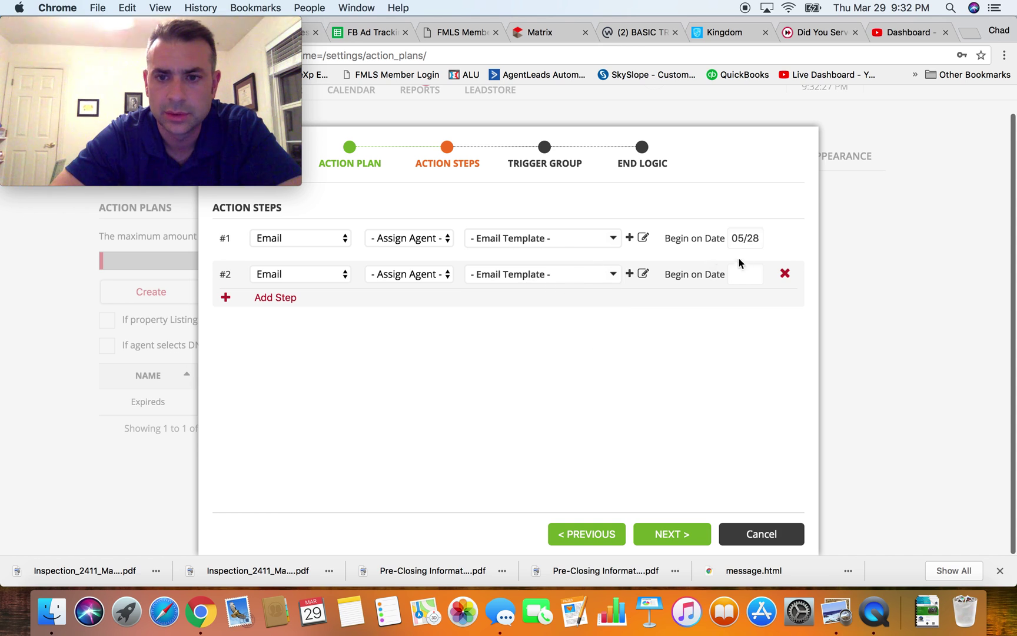
left_click(746, 274)
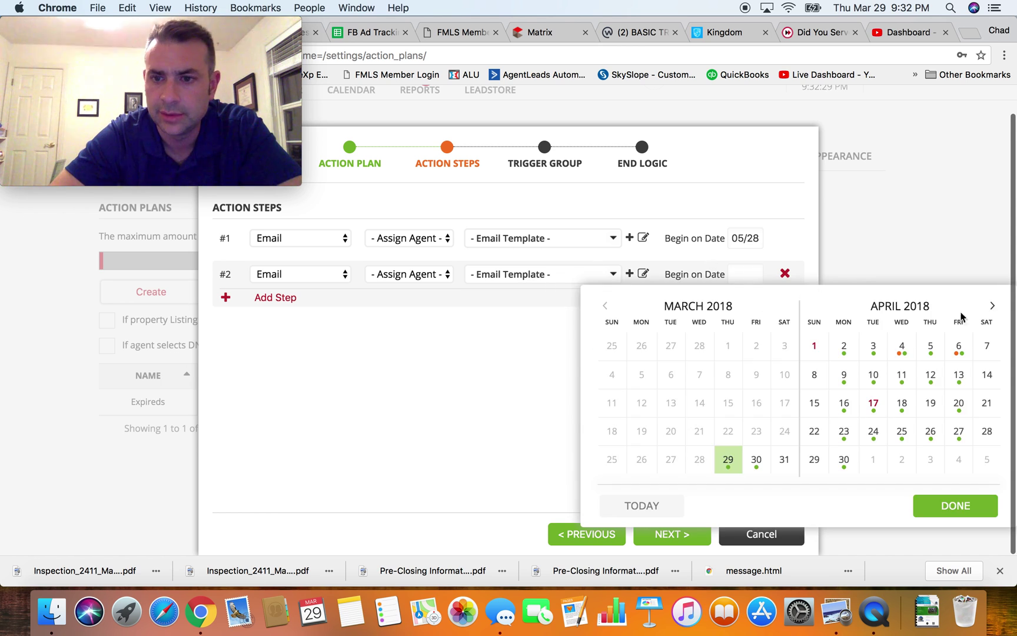
left_click(991, 308)
left_click(992, 307)
left_click(992, 307)
left_click(900, 348)
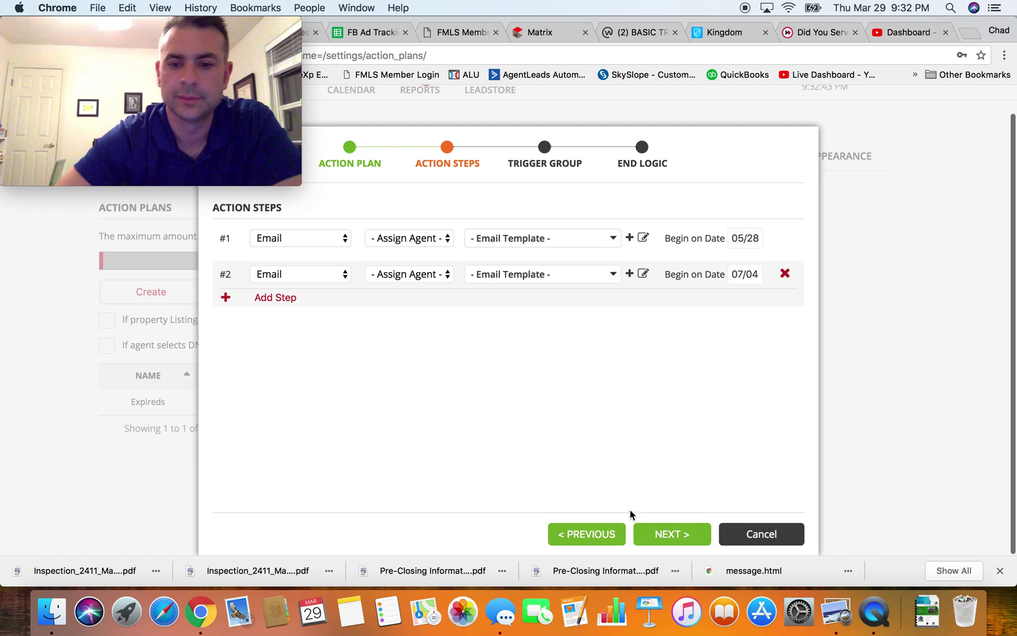
- Look through the templates offered for action step #1 without choosing one, and cancel the new action plan
left_click(548, 237)
scroll(536, 304, "down", 3)
scroll(537, 303, "up", 3)
left_click(542, 236)
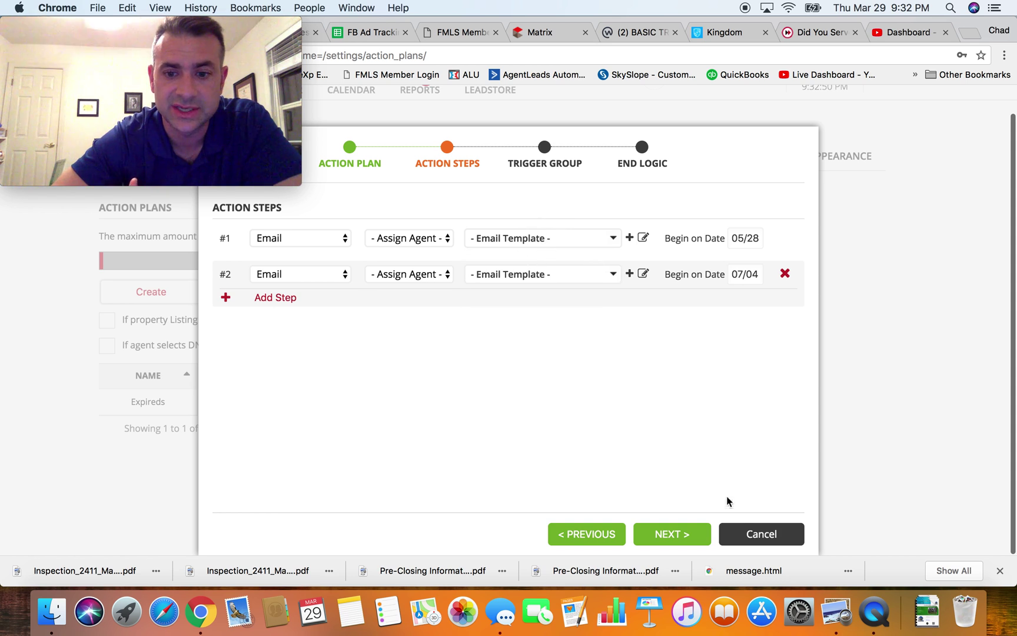
left_click(743, 533)
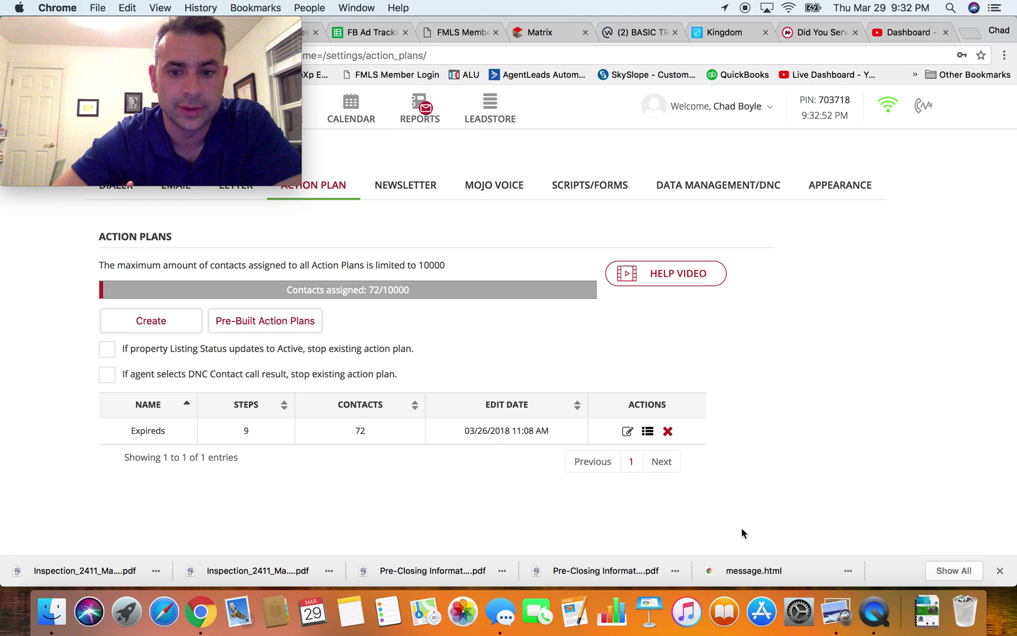
- Open the "Expired - Day 1" email template from the Email settings, review its design, and save it unedited
left_click(184, 194)
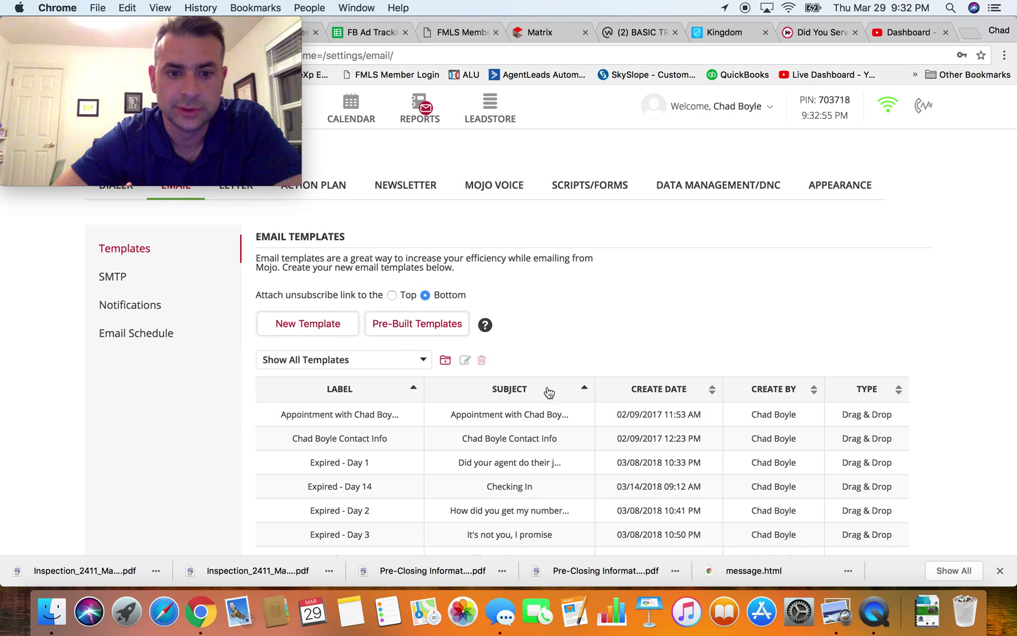
scroll(529, 388, "down", 5)
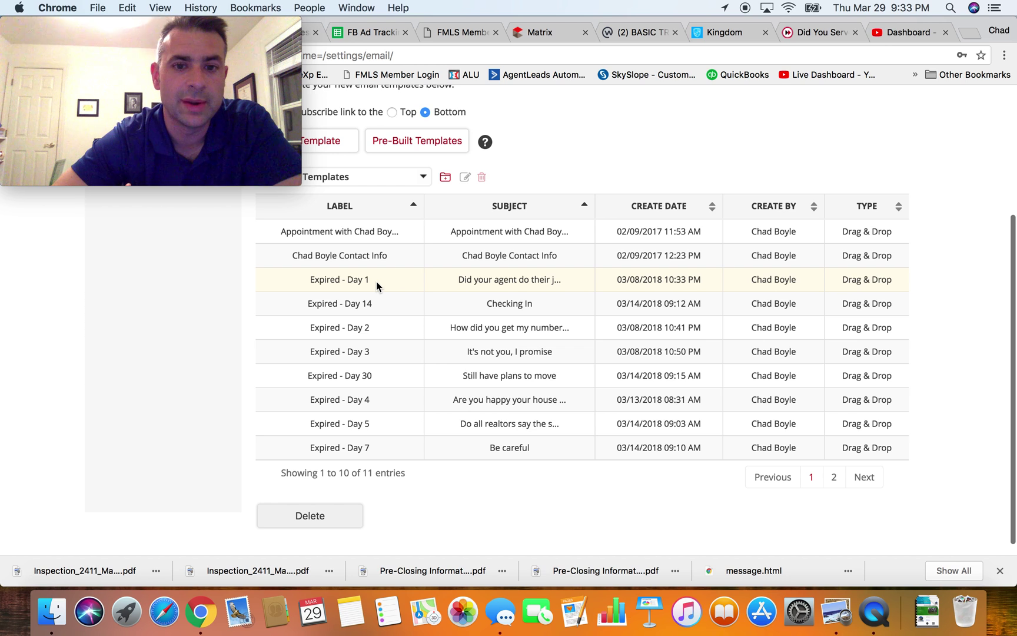
double_click(507, 279)
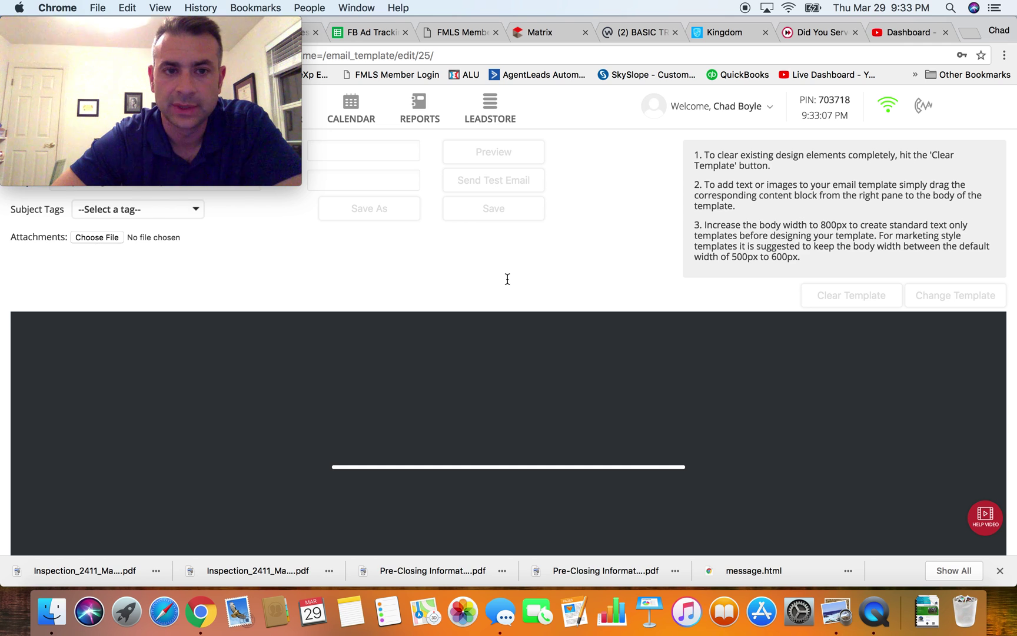
scroll(629, 425, "down", 1)
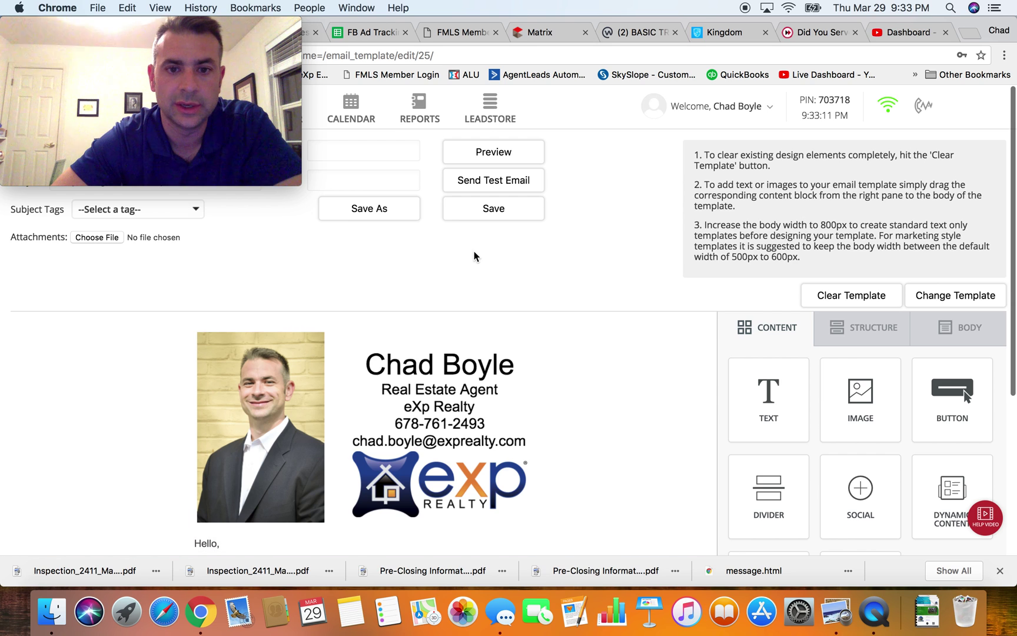
left_click(466, 216)
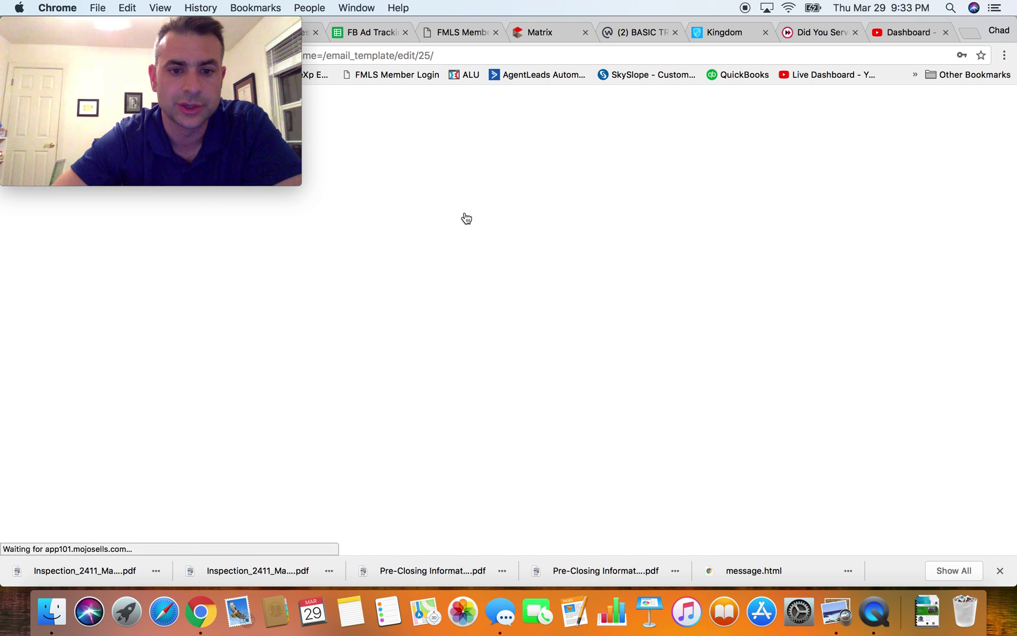
- Open the "Market Update" email template on the second page of the template list and examine its contents
scroll(474, 420, "down", 5)
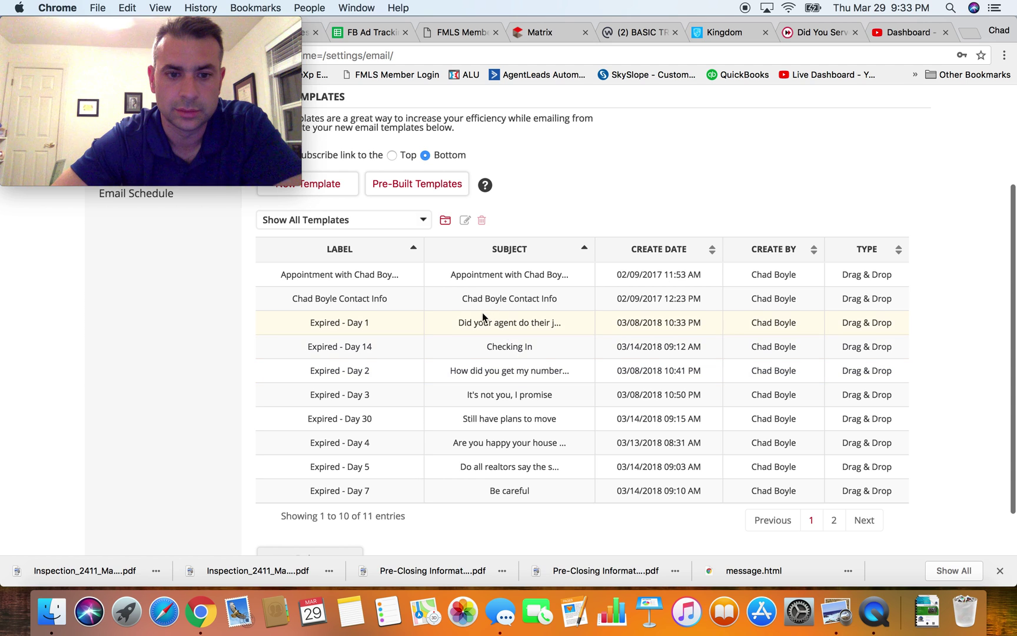
scroll(410, 365, "up", 1)
scroll(410, 364, "down", 3)
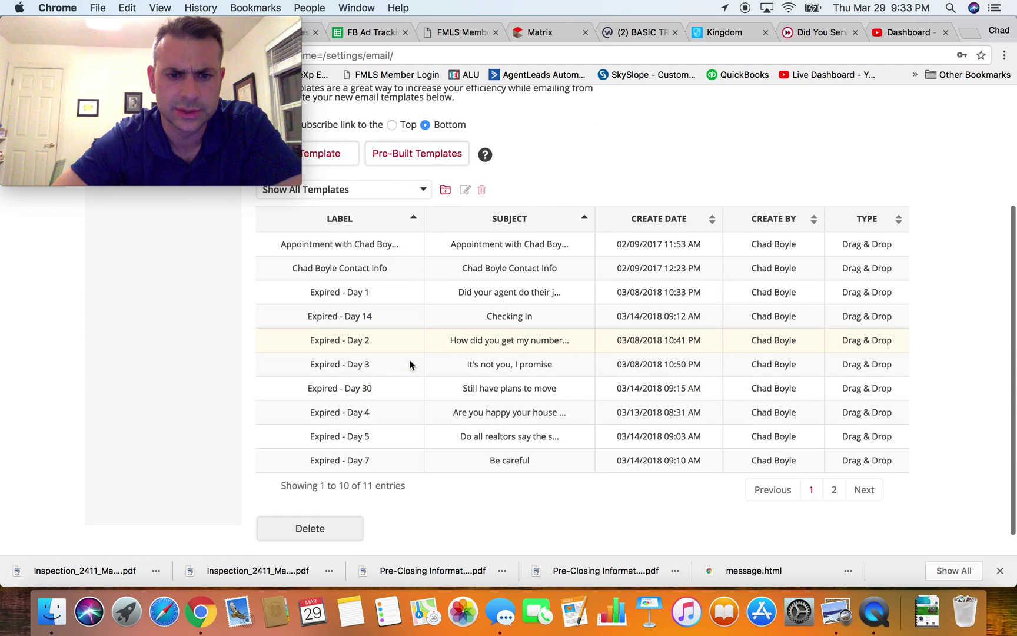
left_click(834, 489)
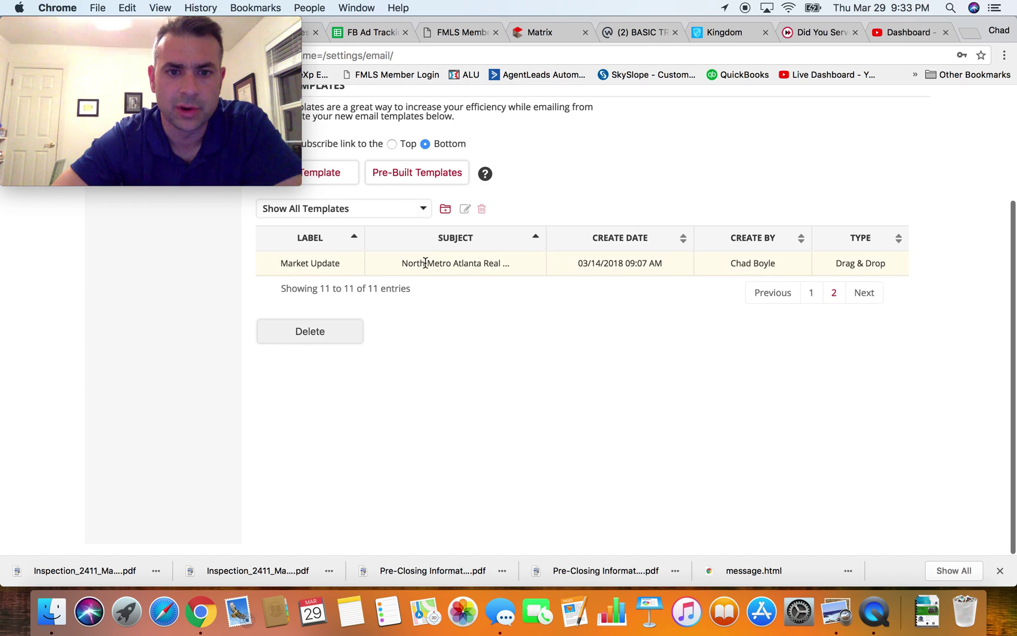
left_click(424, 262)
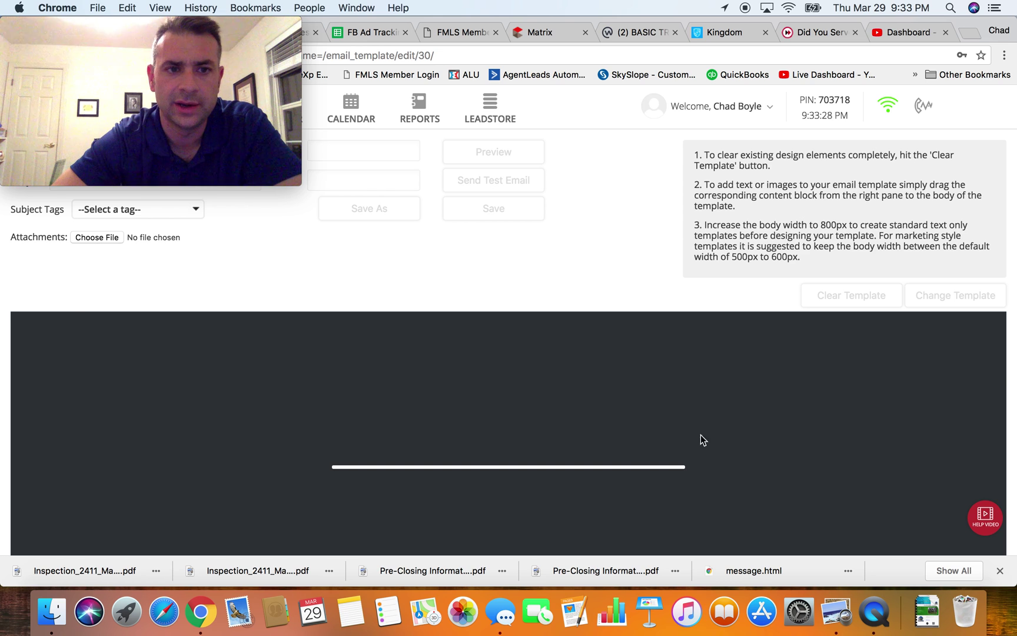
scroll(624, 442, "down", 5)
scroll(624, 442, "up", 5)
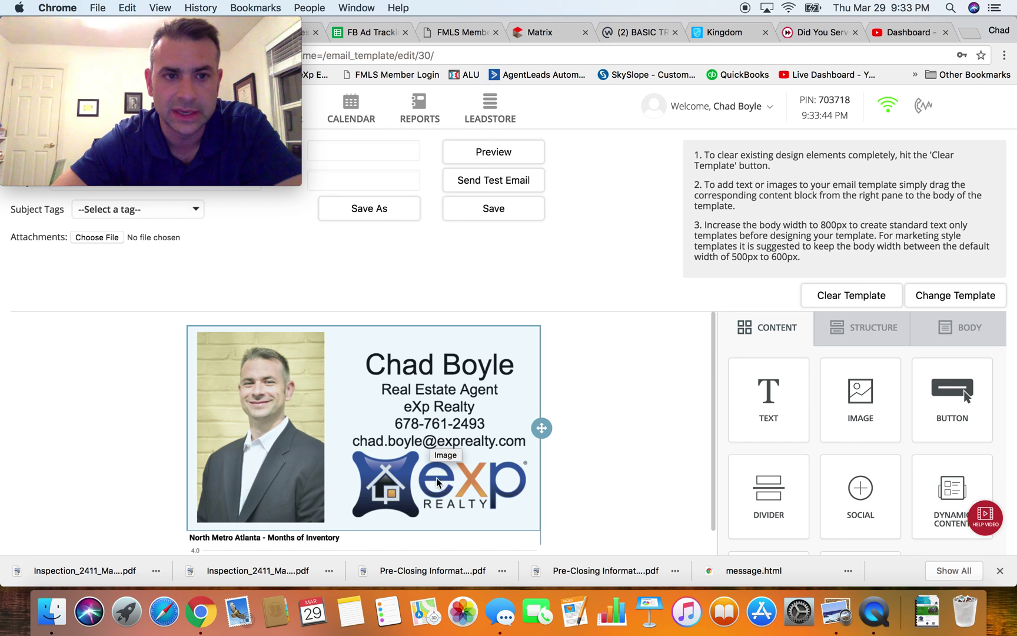
scroll(608, 431, "down", 1)
scroll(608, 431, "up", 1)
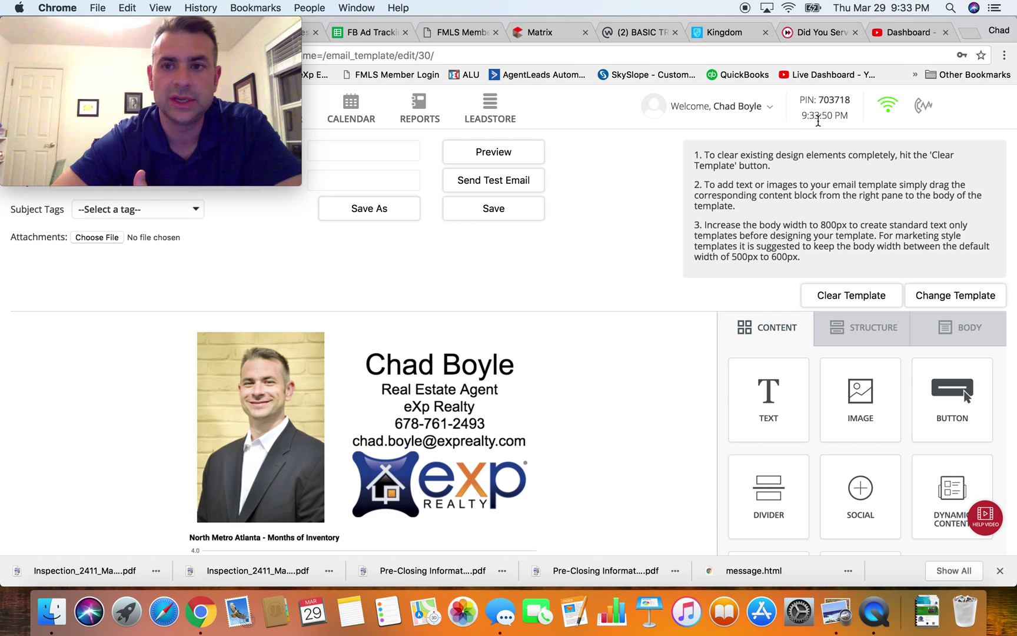
- Open Google Docs from the Chrome apps in a new browser tab
left_click(971, 35)
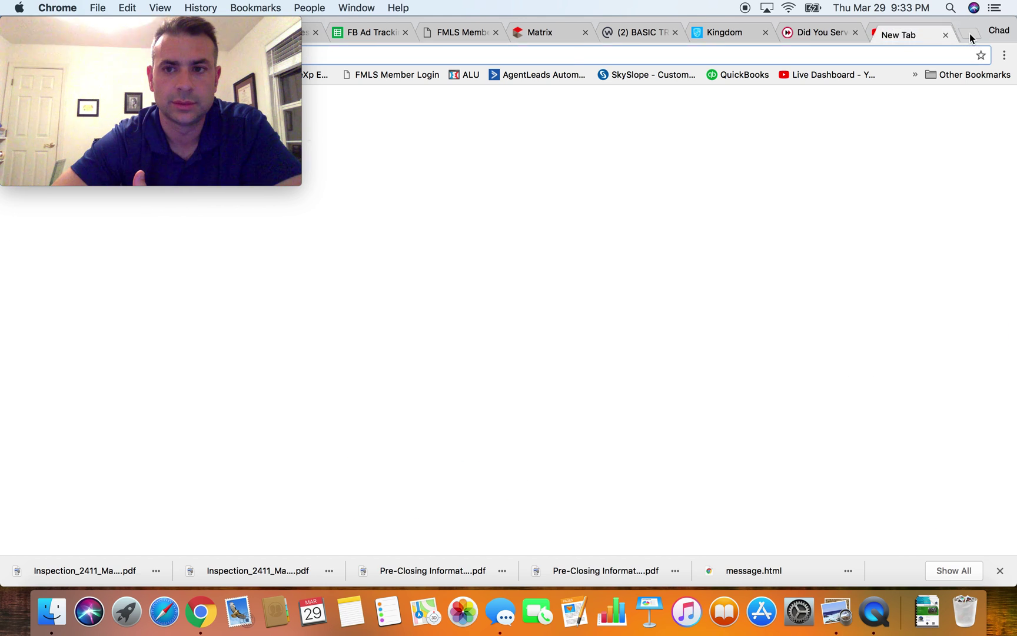
left_click_drag(151, 34, 864, 27)
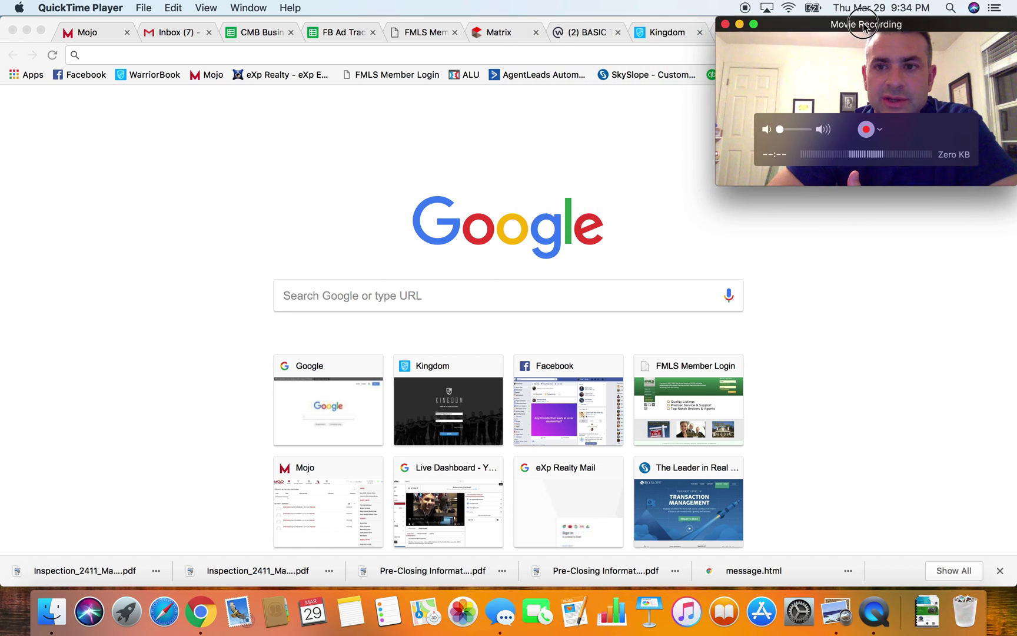
left_click(33, 75)
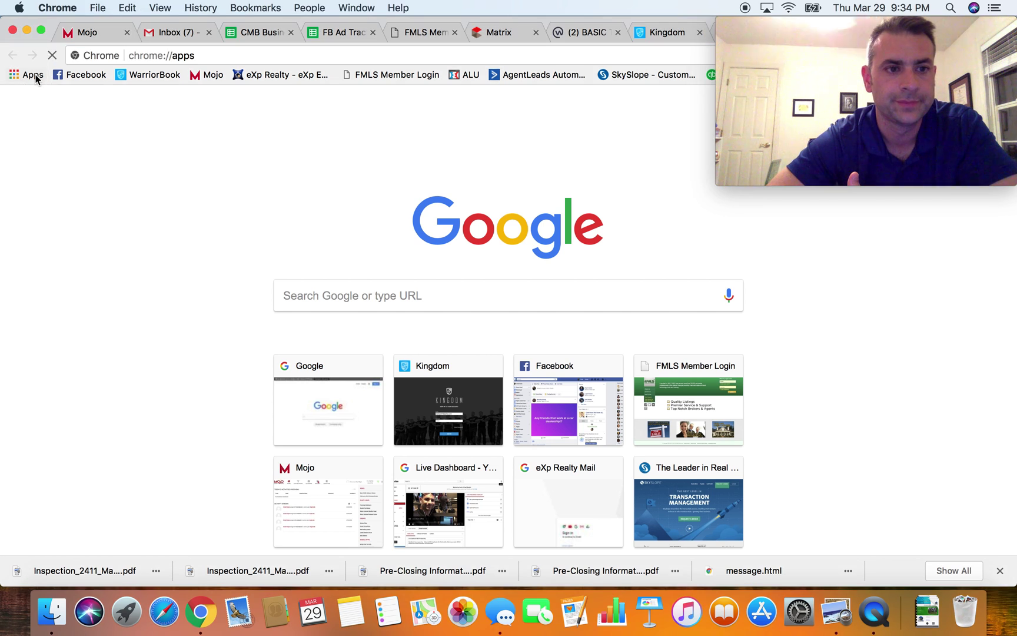
left_click(324, 203)
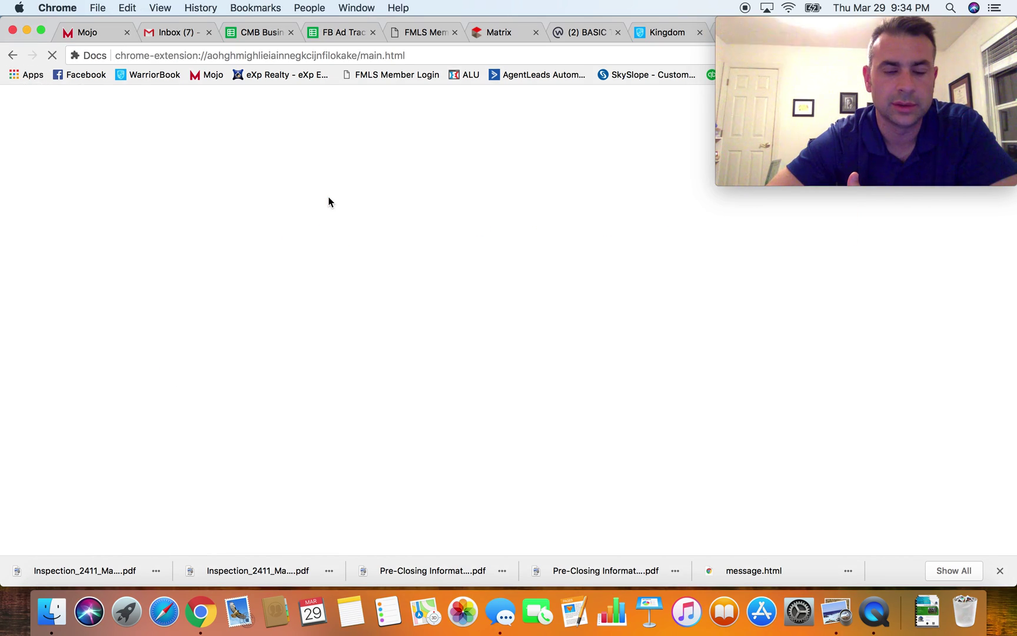
left_click(784, 23)
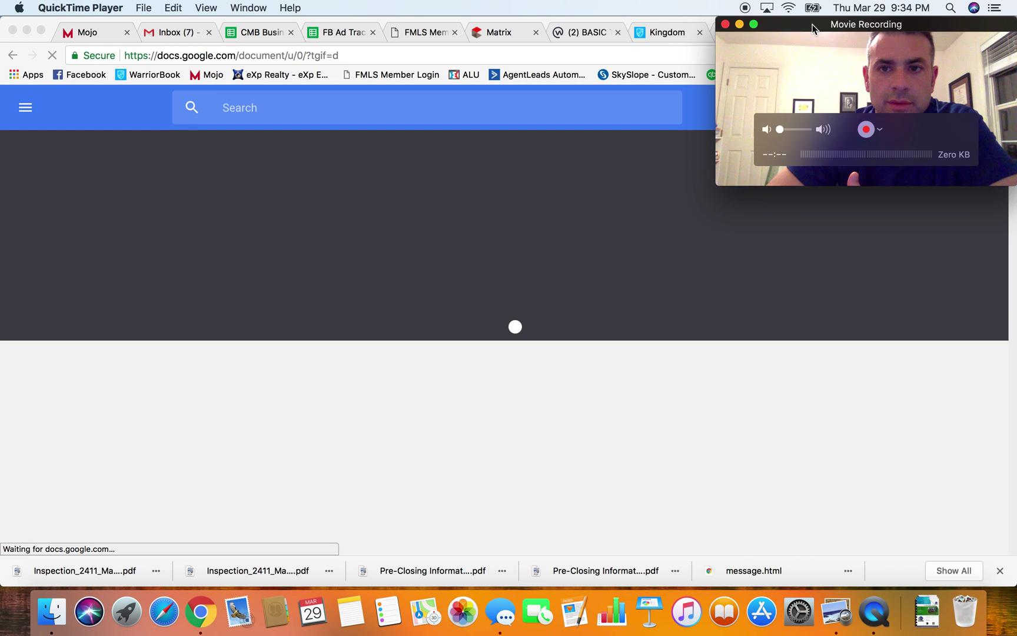
left_click_drag(783, 24, 97, 24)
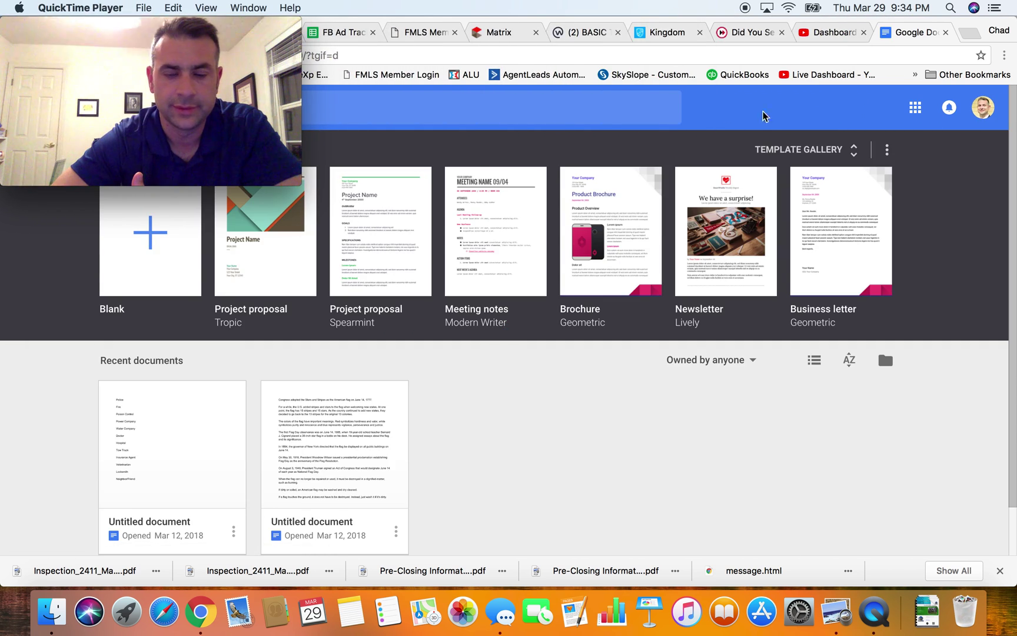
- Switch Google Docs to the other Google account and close the first account's Docs tab
left_click(969, 112)
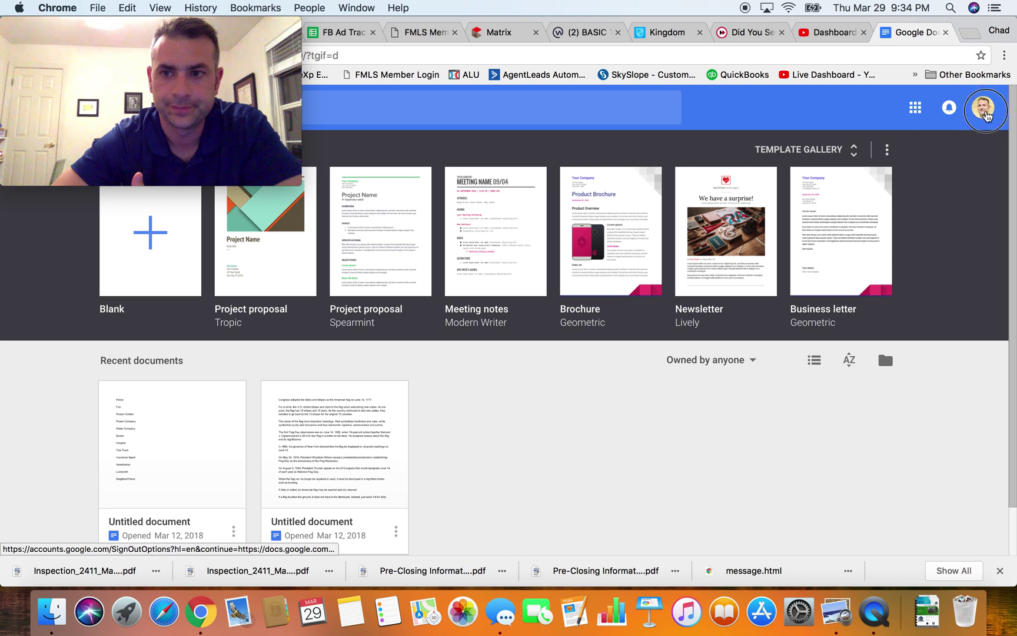
left_click(987, 115)
left_click(903, 282)
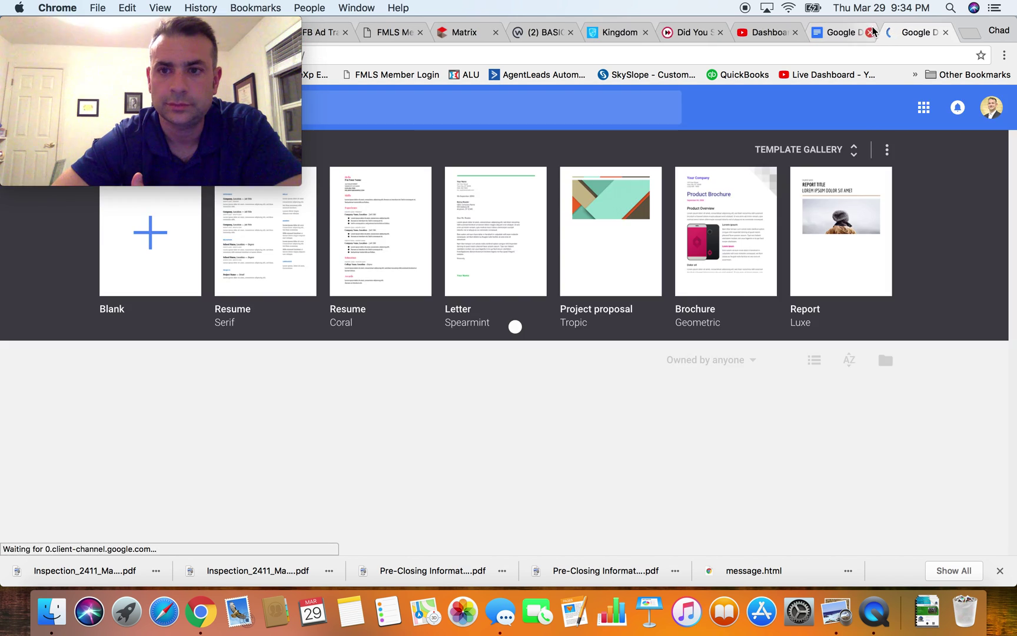
left_click(870, 32)
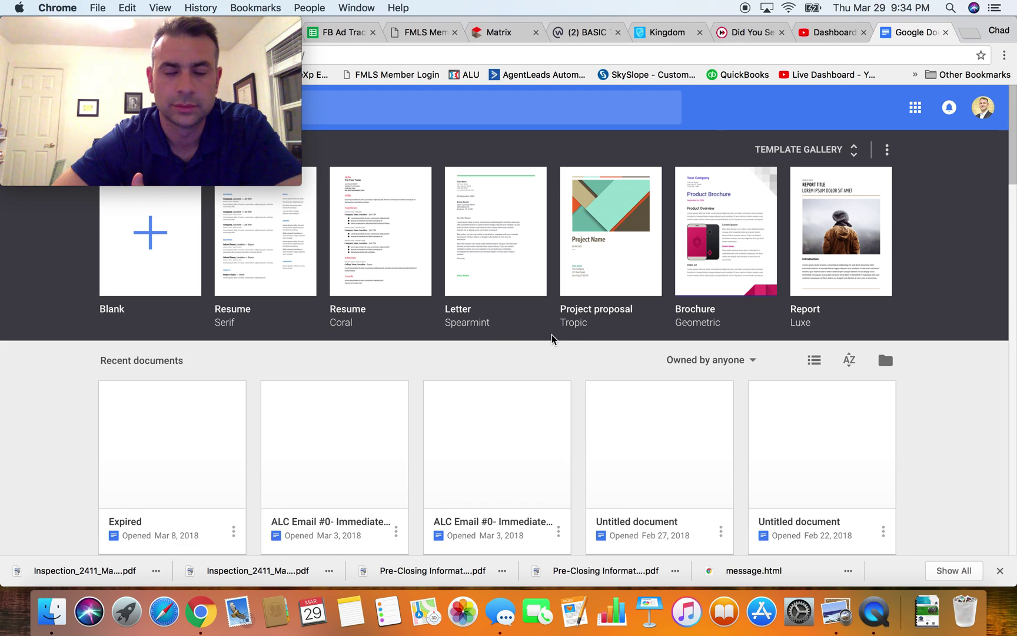
- Open the untitled document opened Feb 22, 2018, examine its photo and logo contact headers, and close it
scroll(377, 445, "down", 2)
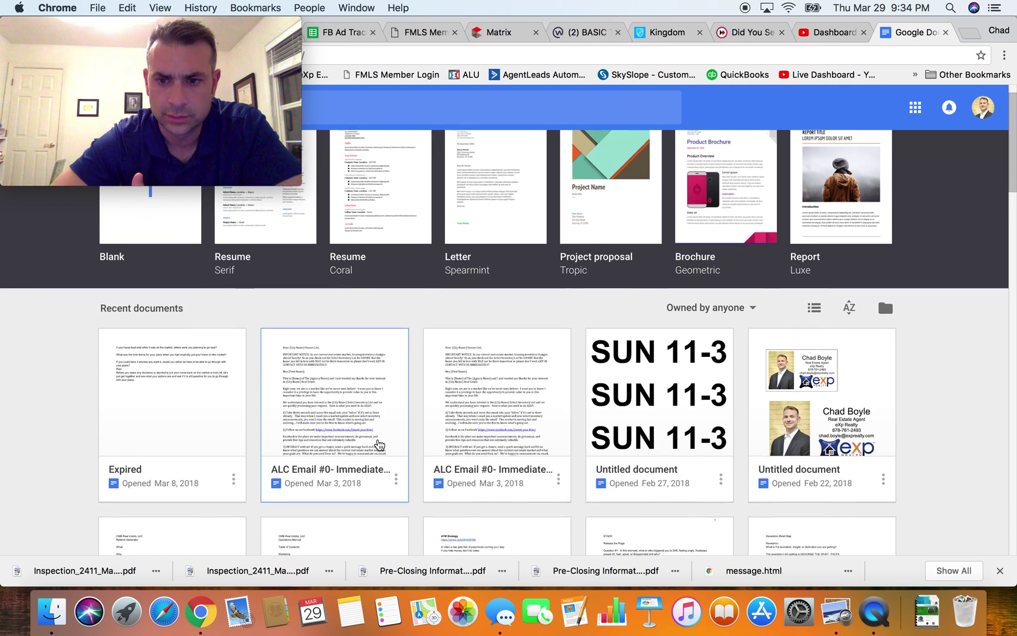
left_click(817, 385)
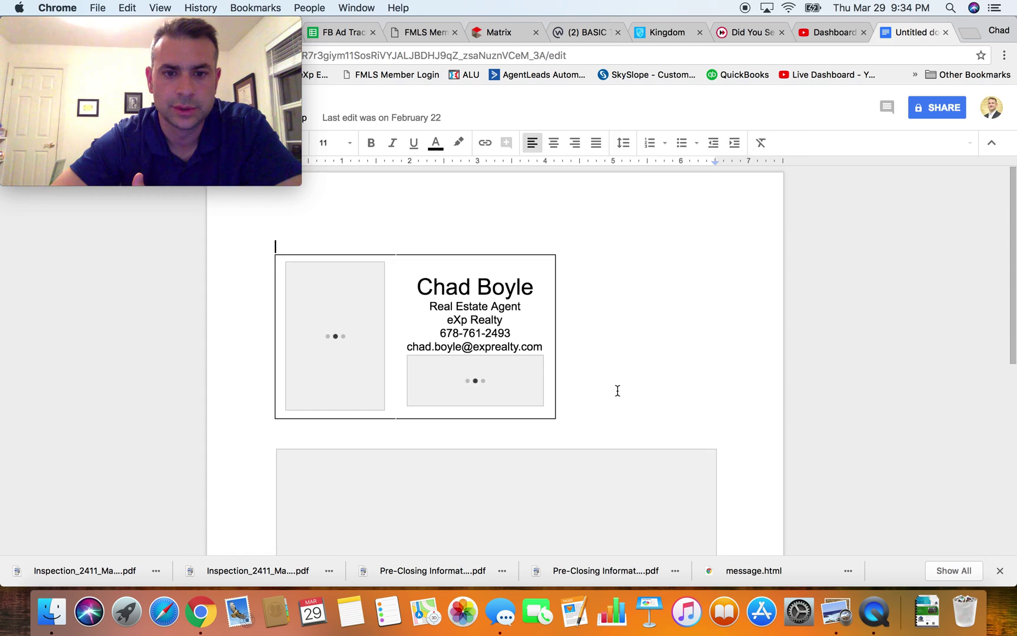
scroll(618, 390, "down", 2)
scroll(618, 391, "down", 1)
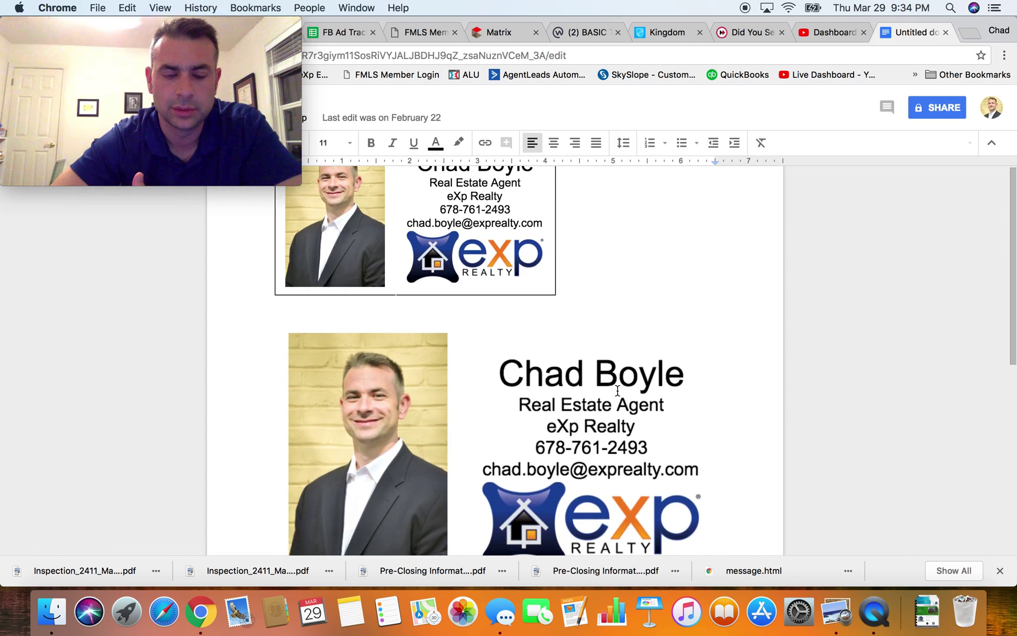
scroll(618, 391, "down", 1)
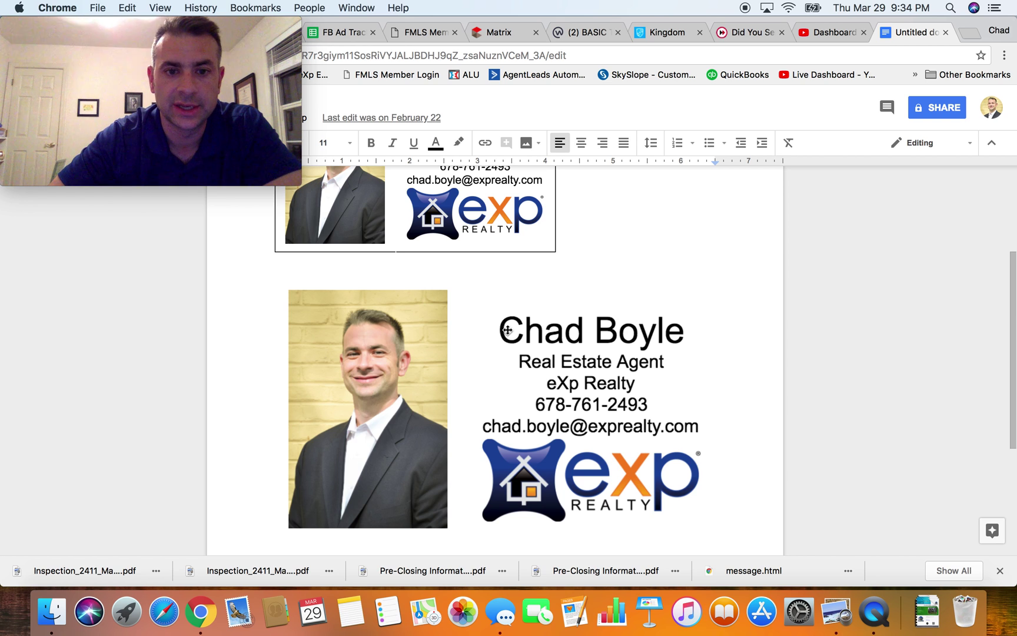
scroll(497, 317, "up", 5)
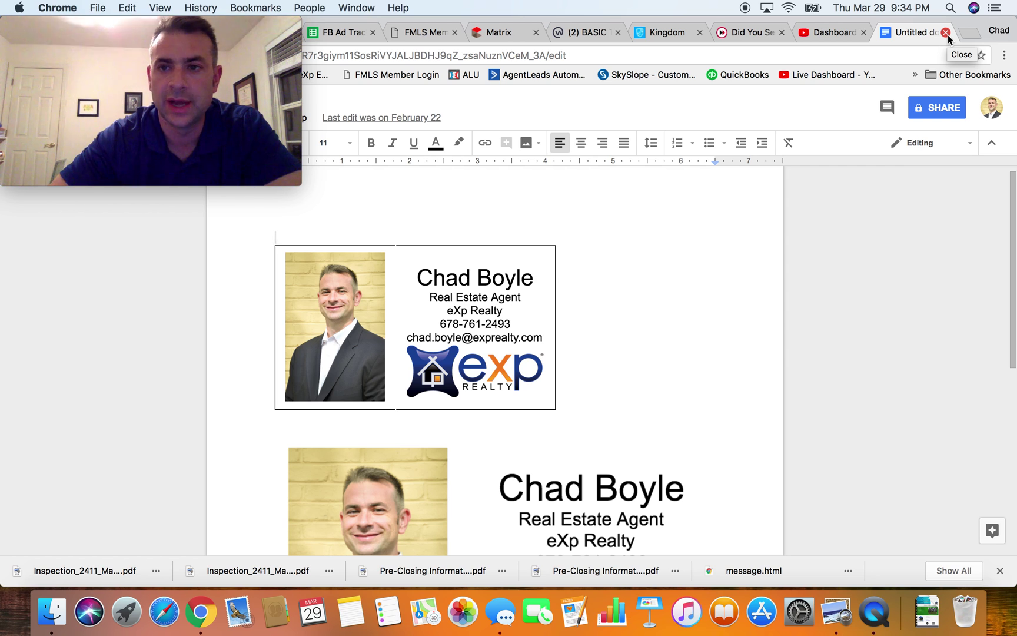
left_click(946, 32)
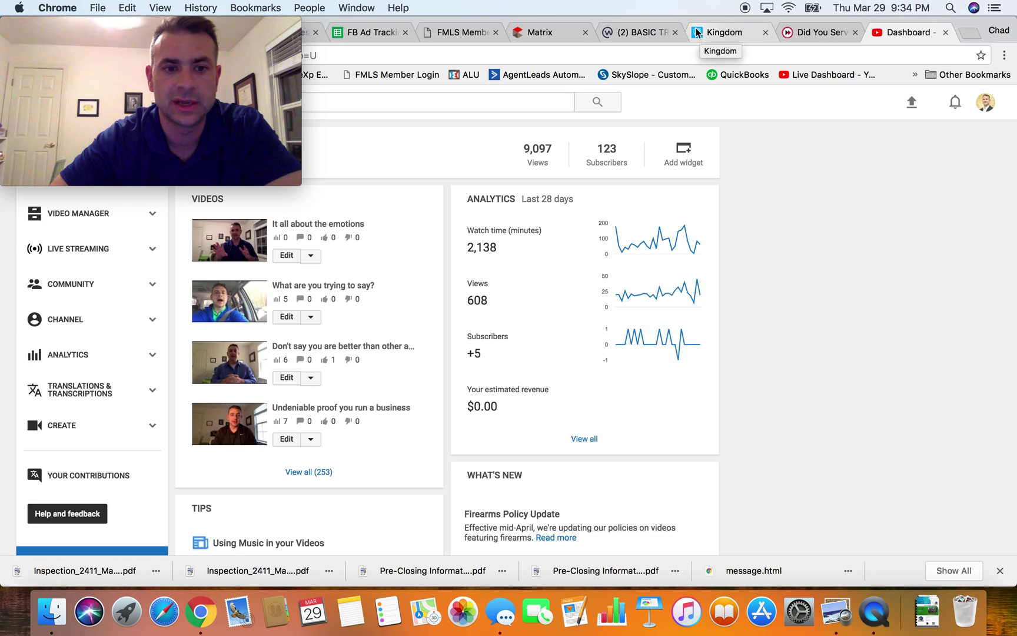
- Check the Matrix property cart and return to the Market Update template in Mojo
left_click(550, 33)
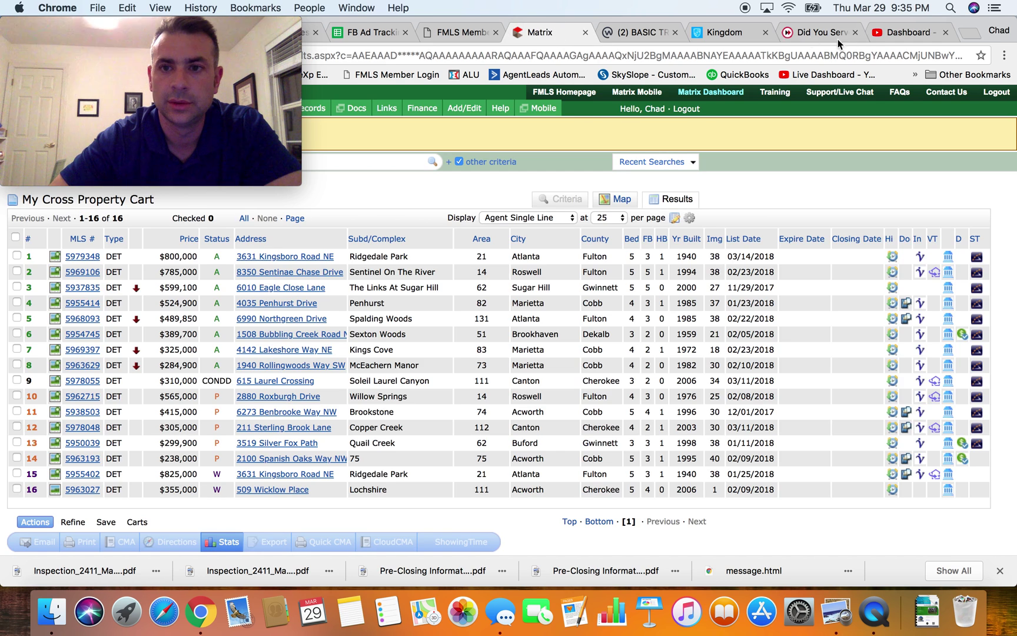
left_click(898, 32)
left_click_drag(194, 22, 904, 20)
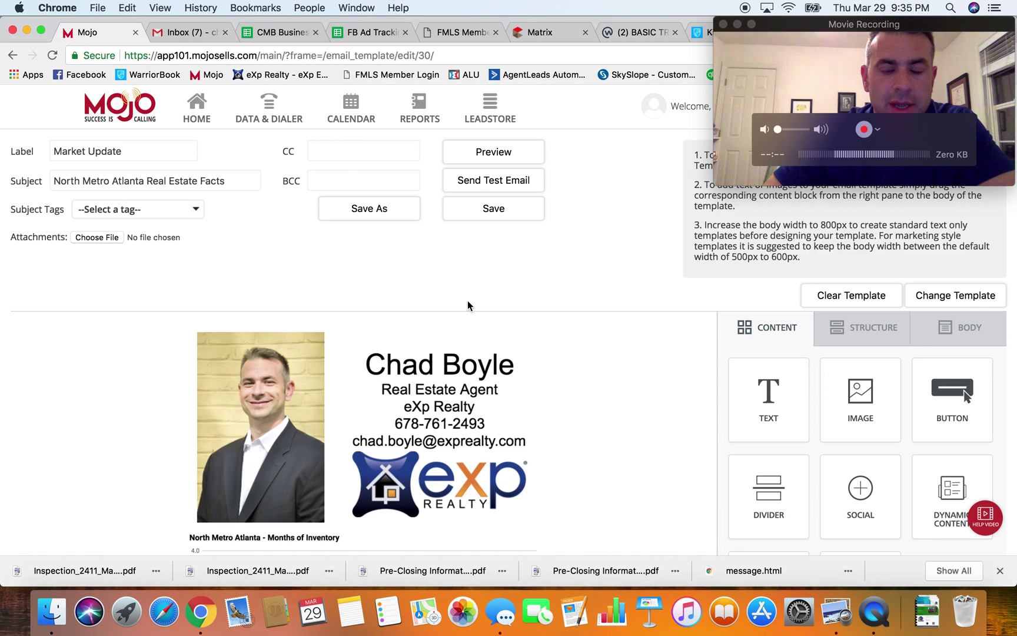
- Examine the Market Update template's header image, North Metro Atlanta charts and closing text, and save it unedited
scroll(618, 411, "down", 3)
scroll(606, 420, "up", 2)
scroll(605, 419, "up", 1)
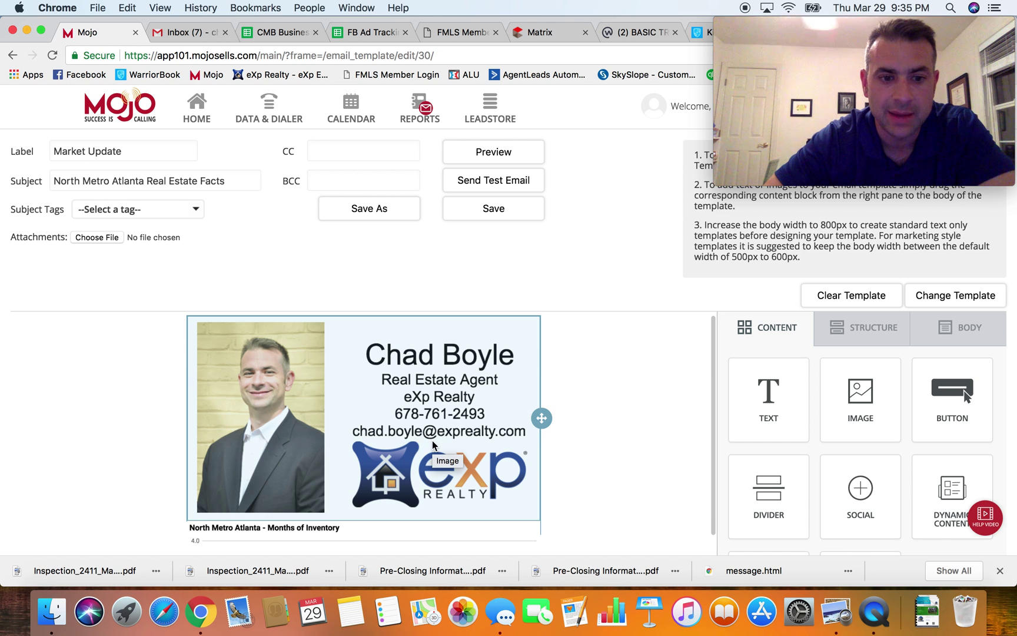
scroll(432, 441, "down", 5)
scroll(432, 441, "down", 10)
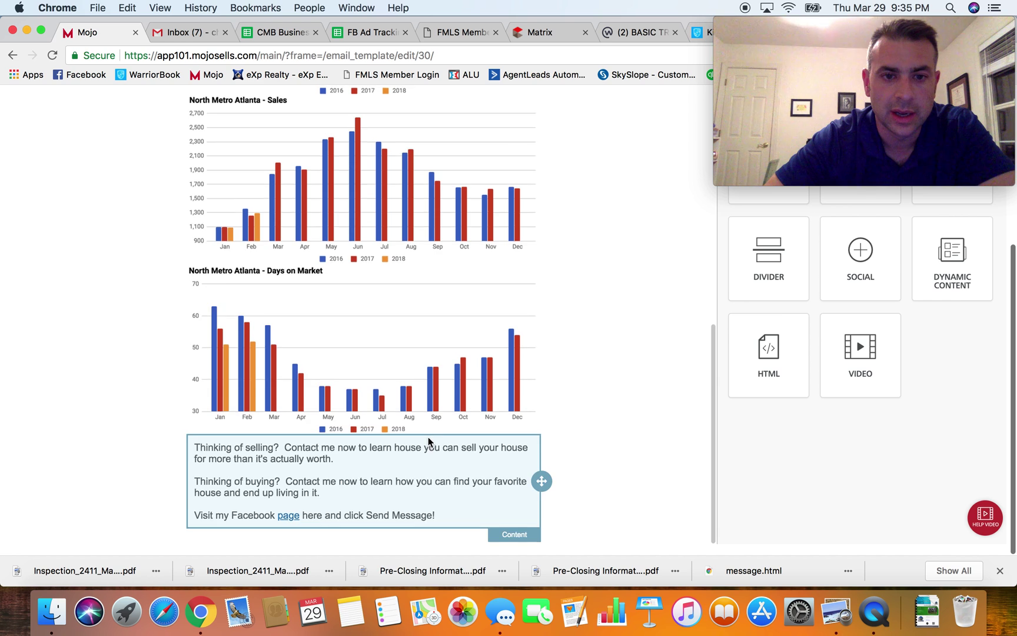
scroll(432, 440, "up", 15)
scroll(430, 442, "down", 8)
scroll(430, 441, "up", 8)
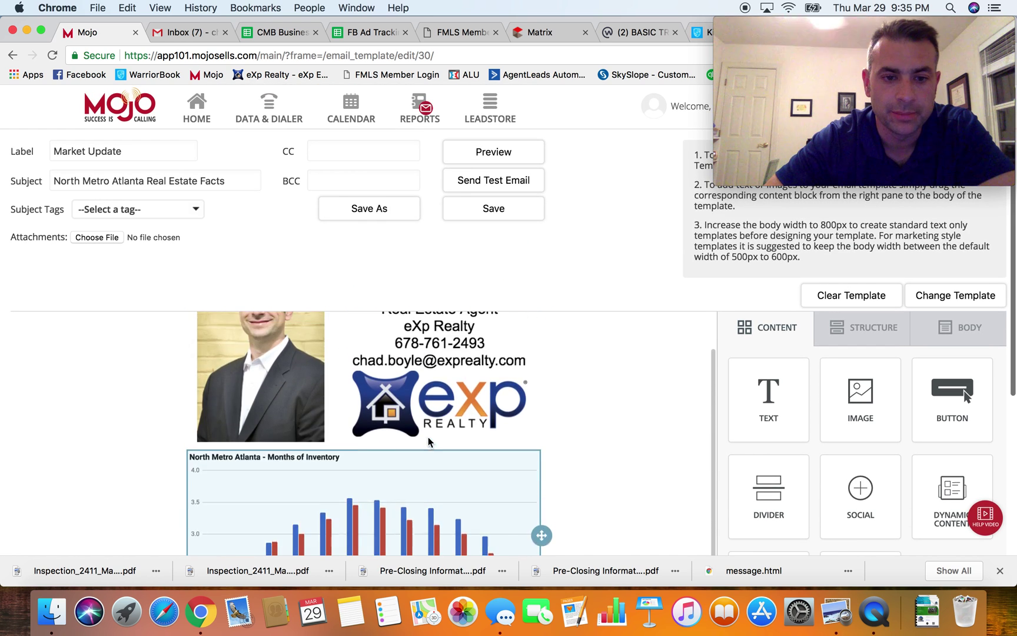
scroll(430, 442, "down", 3)
scroll(392, 458, "down", 2)
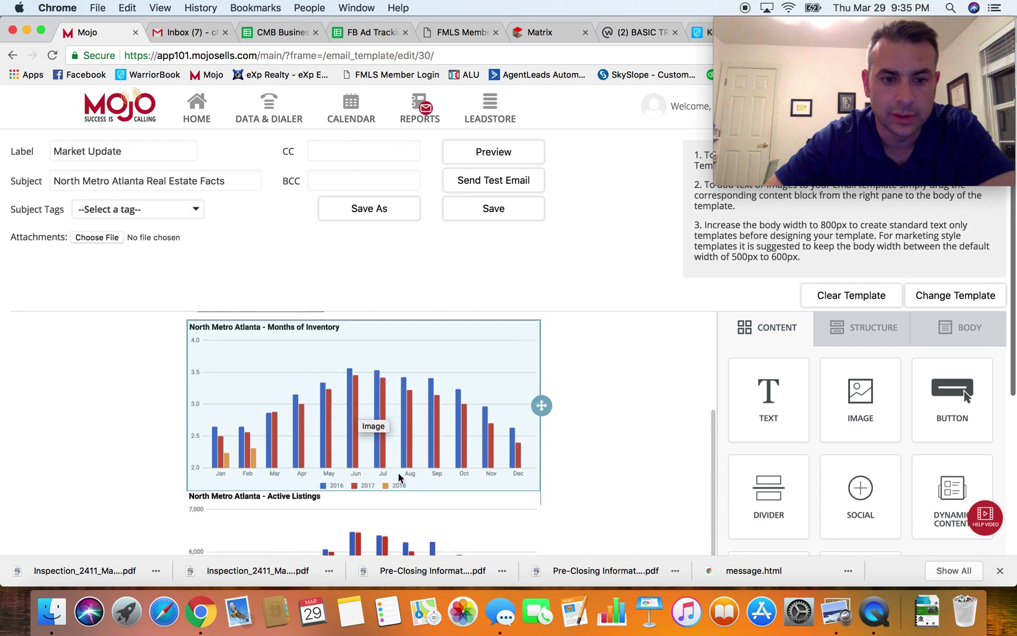
scroll(412, 448, "down", 10)
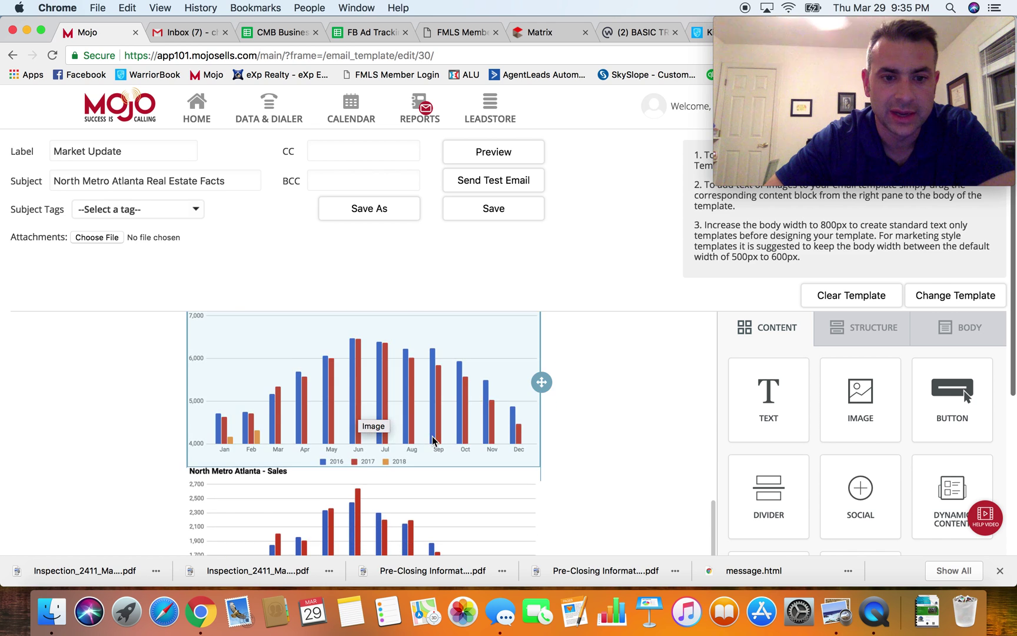
scroll(434, 441, "down", 2)
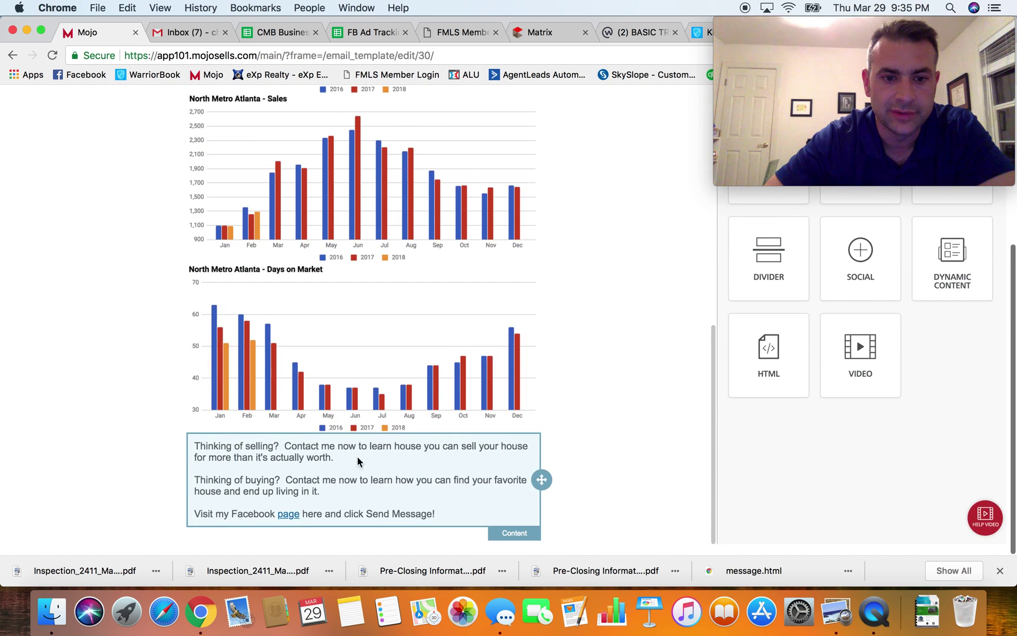
scroll(536, 275, "up", 10)
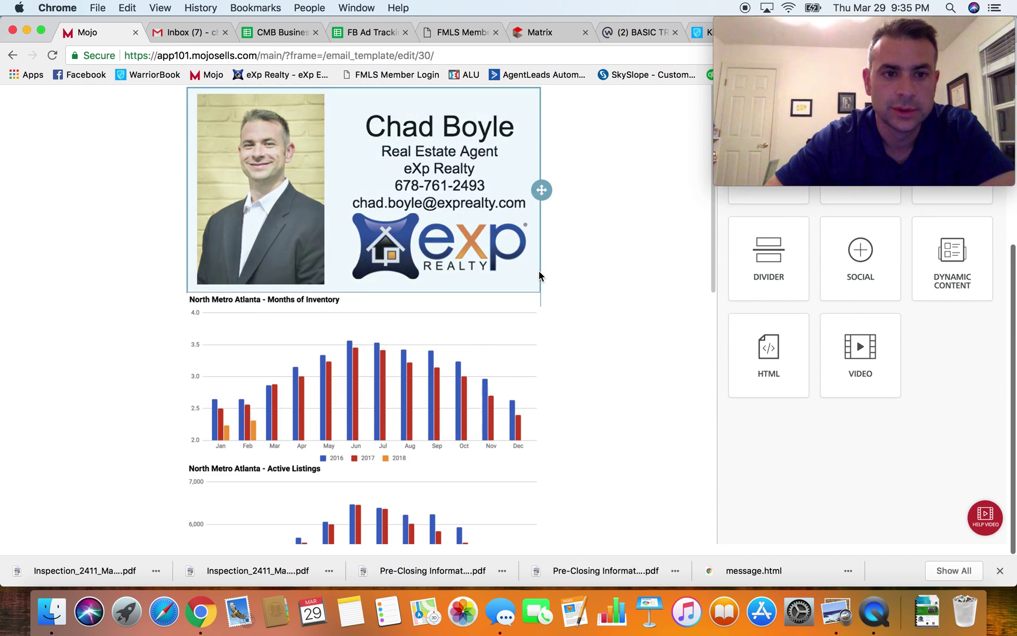
scroll(534, 276, "up", 5)
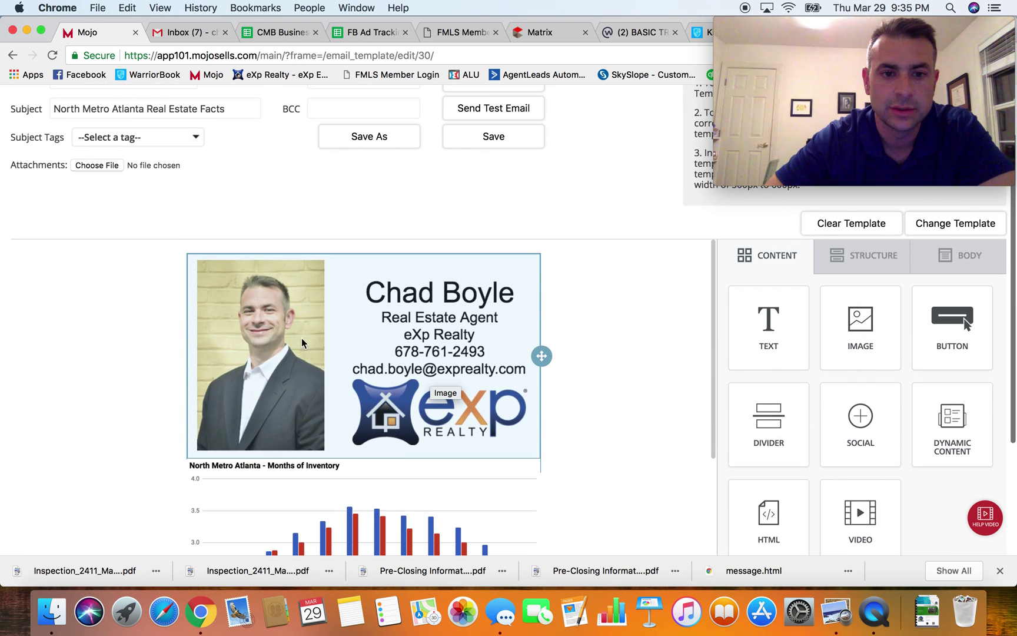
scroll(389, 307, "up", 2)
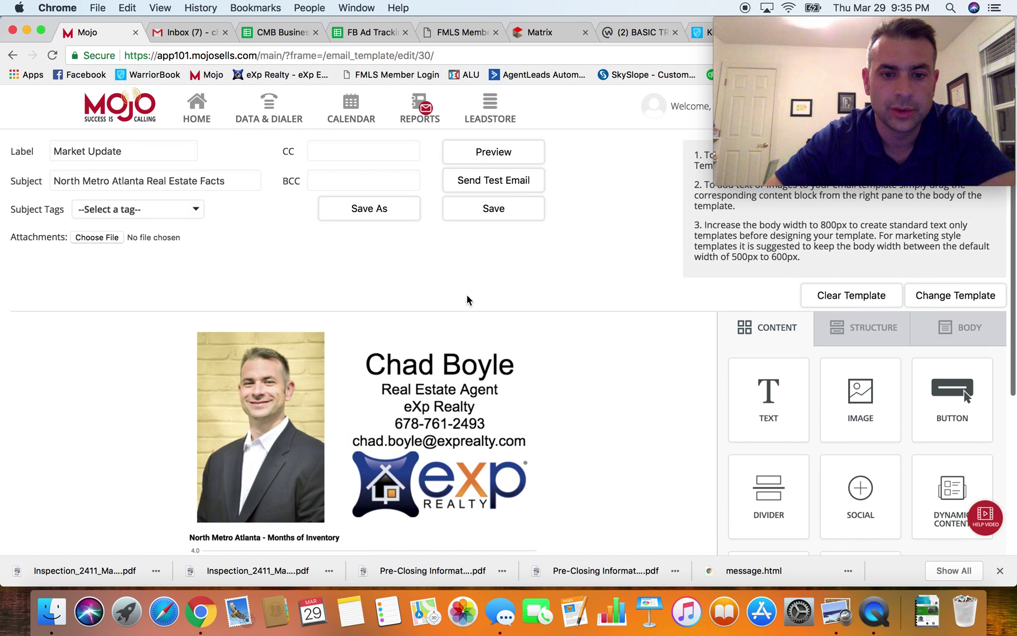
scroll(519, 382, "down", 4)
scroll(519, 382, "up", 2)
scroll(519, 383, "down", 3)
scroll(519, 382, "down", 6)
scroll(519, 383, "up", 10)
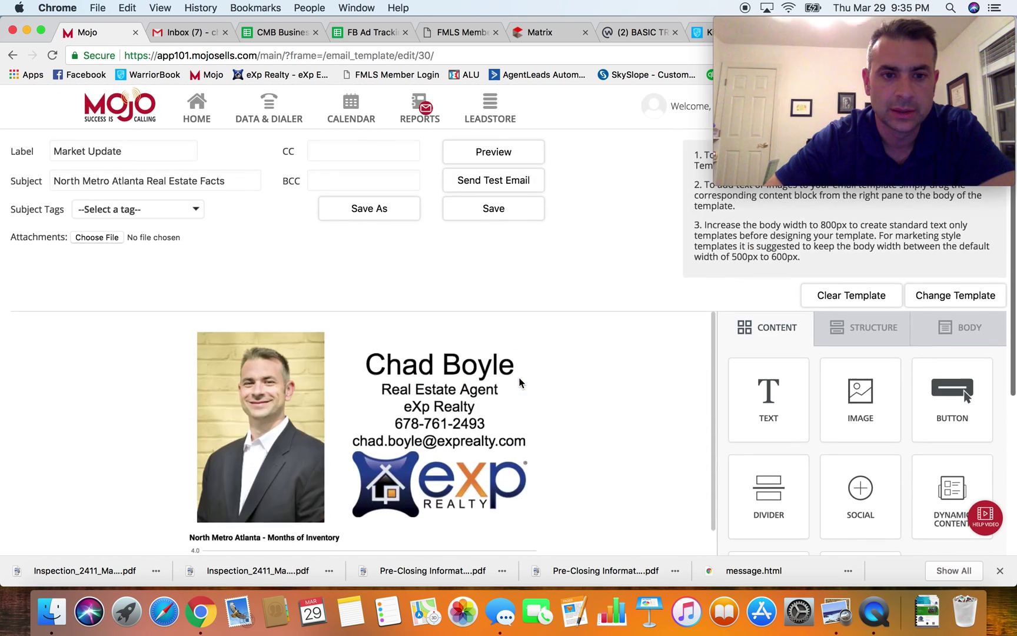
left_click(481, 209)
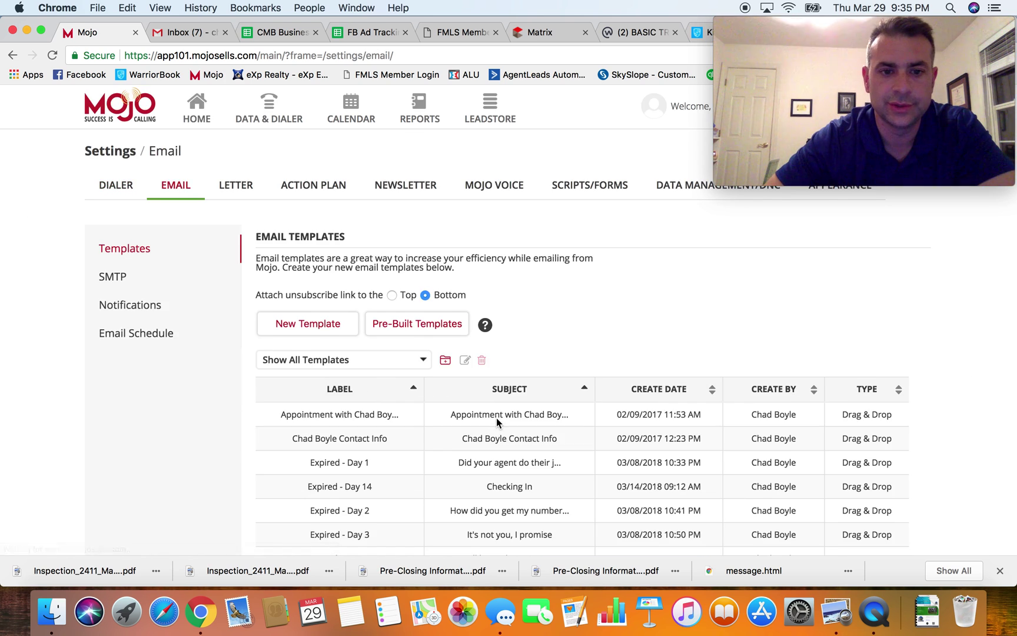
- Save a copy of the "Expired - Day 1" email template with the label "Memorial Day" and subject "Happy Memorial Day"
scroll(377, 411, "down", 2)
double_click(357, 389)
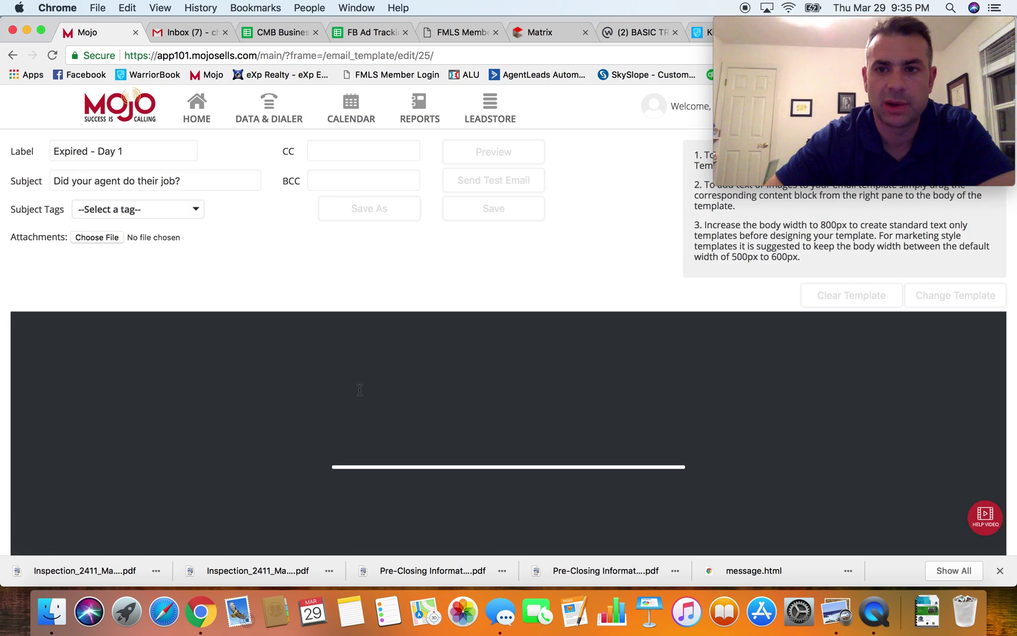
scroll(493, 436, "down", 2)
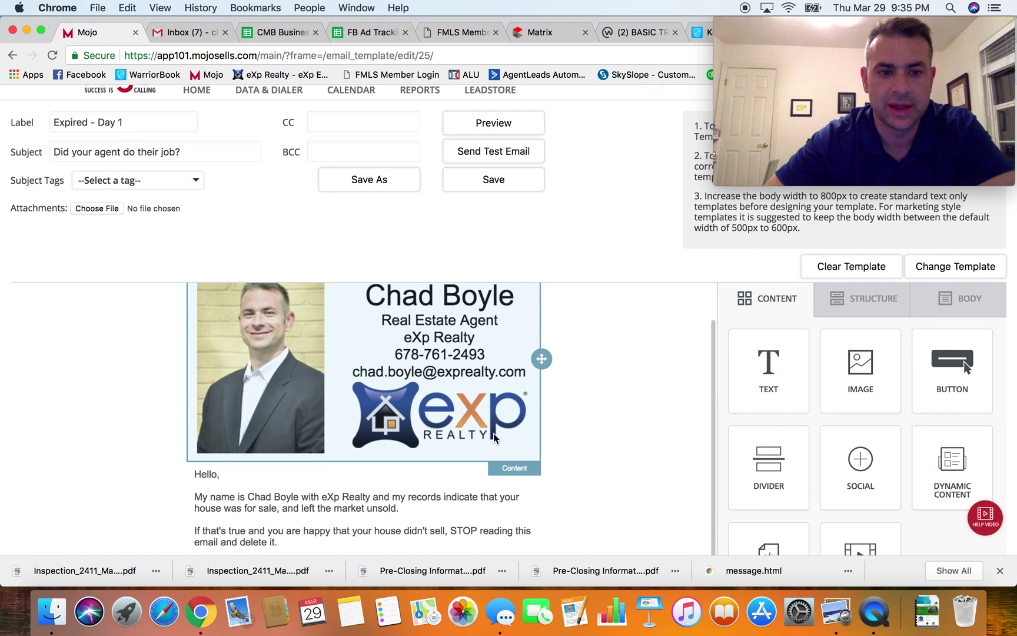
scroll(313, 456, "down", 6)
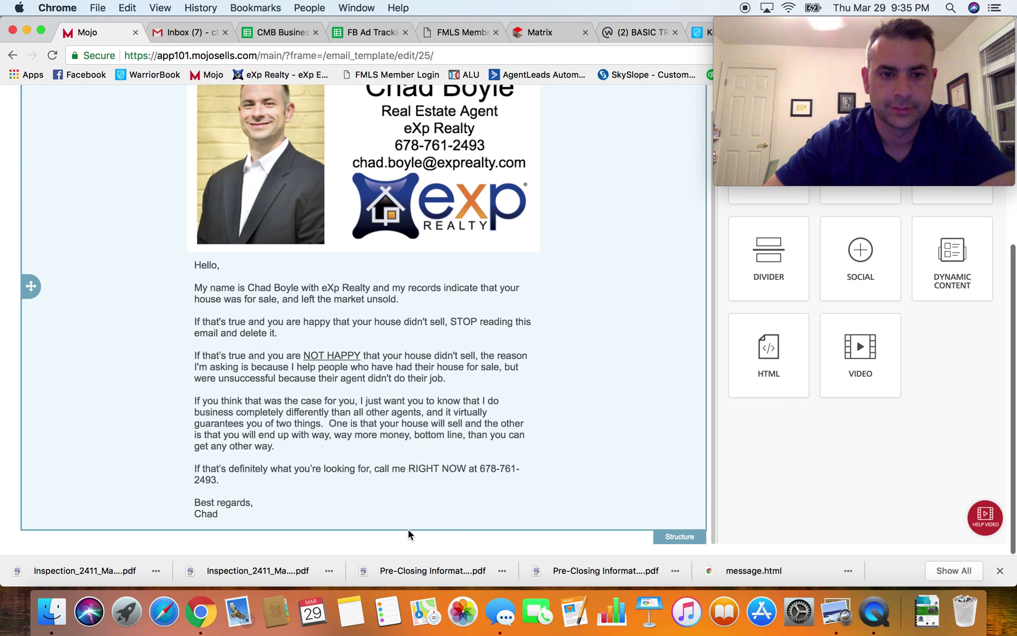
scroll(486, 206, "up", 8)
left_click(380, 209)
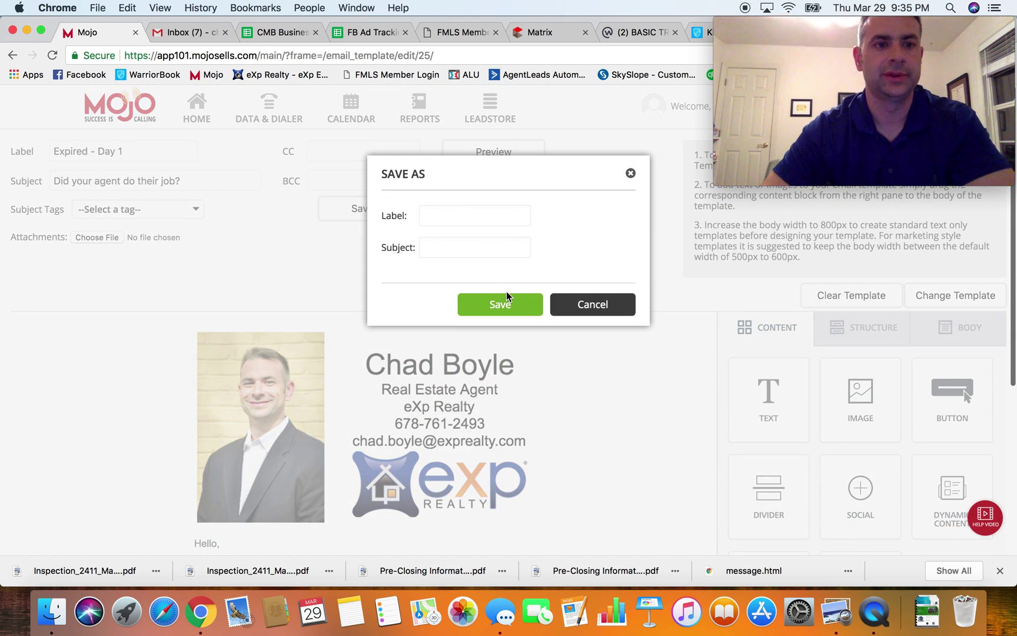
type("Memorial Day")
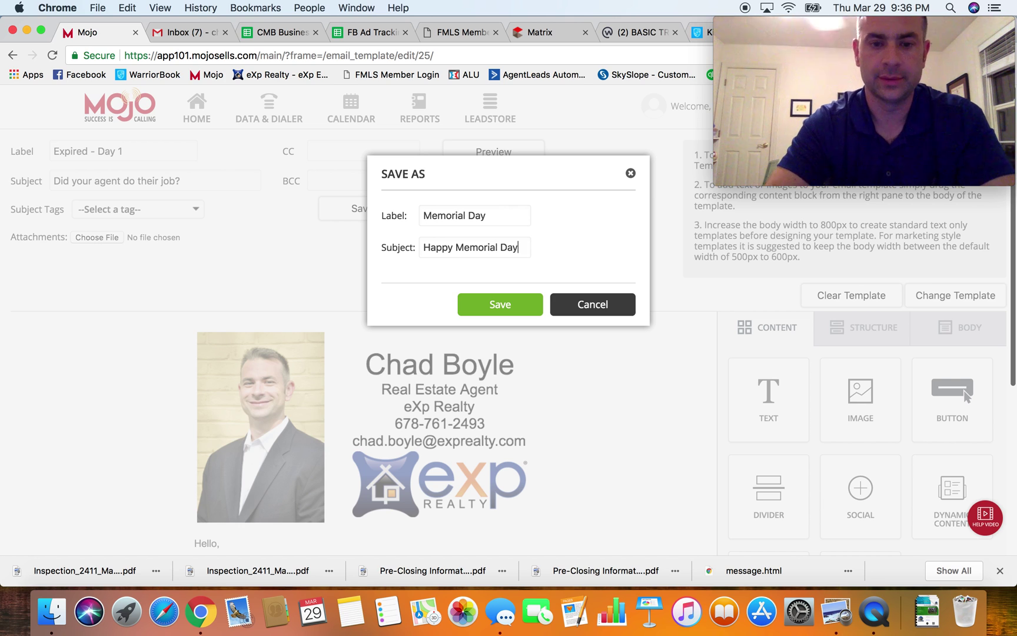
left_click(504, 309)
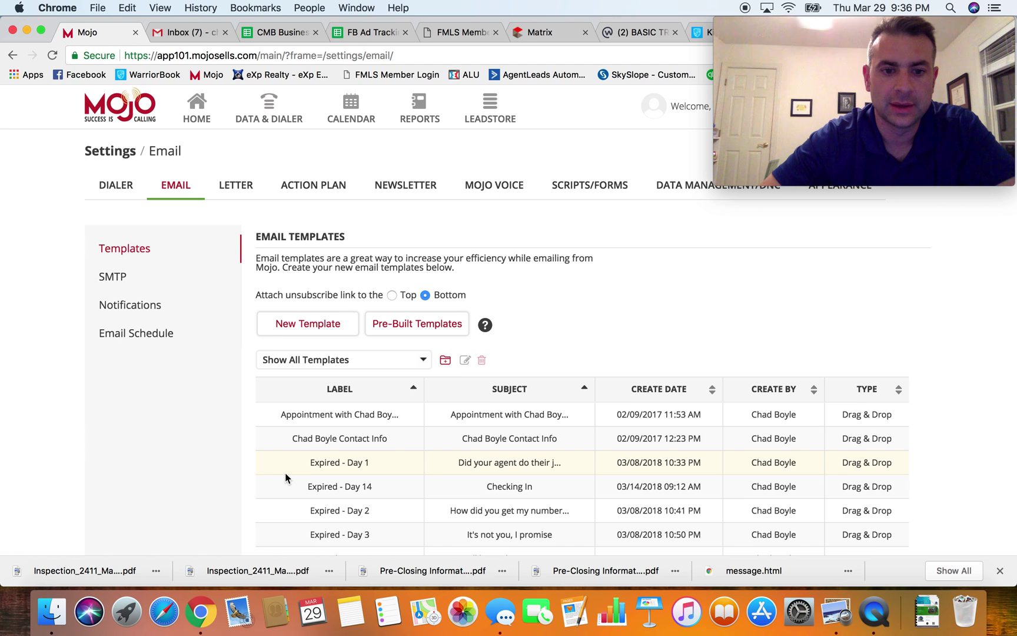
- Open the "Memorial Day" email template from the second page of the template list for editing
scroll(286, 472, "down", 2)
scroll(389, 462, "down", 5)
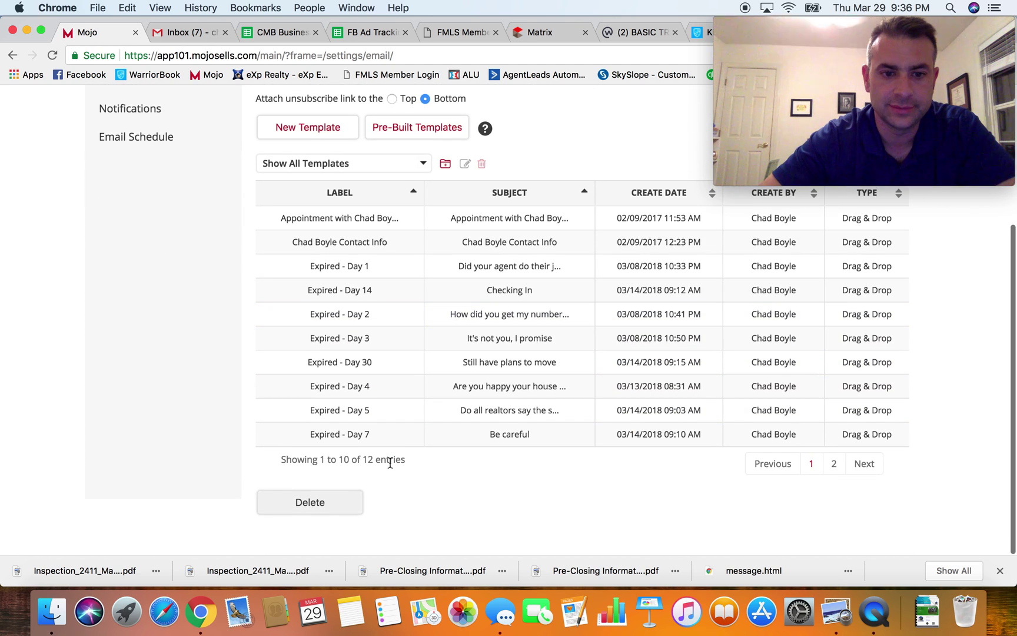
left_click(865, 470)
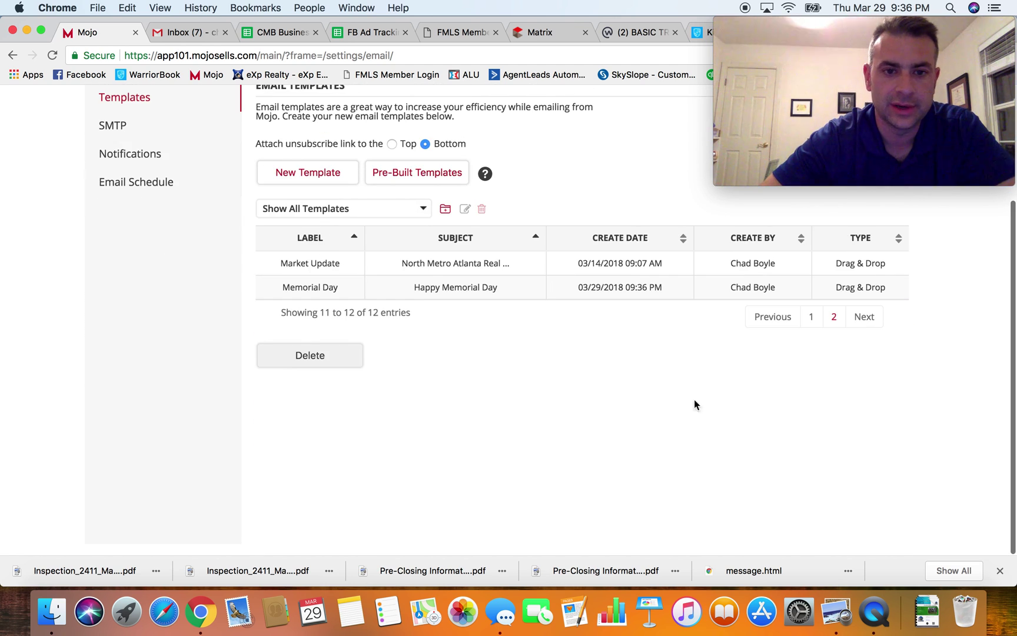
double_click(452, 286)
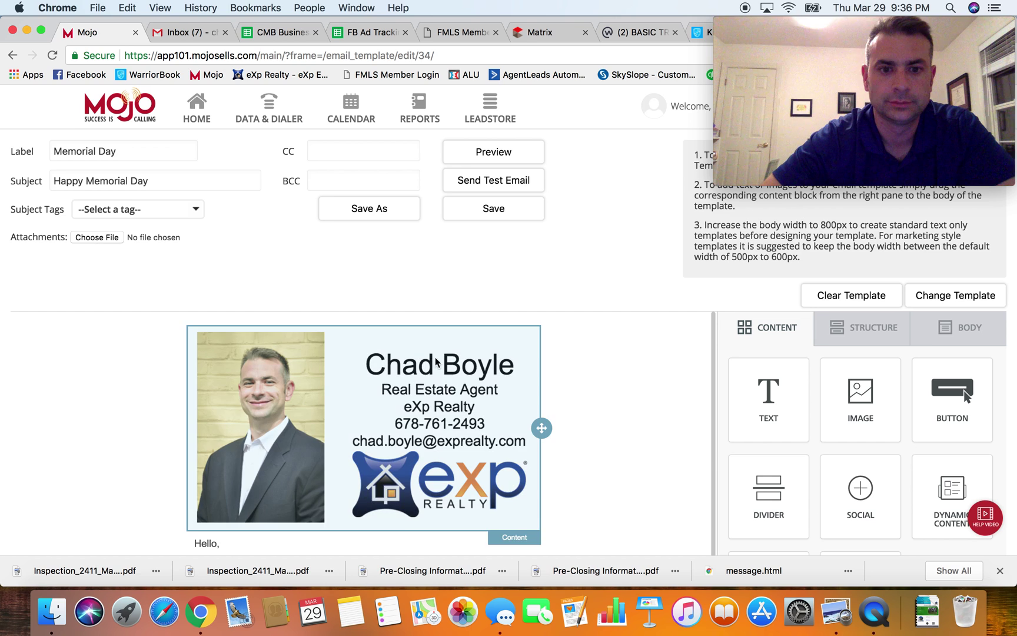
- Replace the paragraphs between the greeting and sign-off with "Happy Memorial Day!!!" and save the template
scroll(443, 386, "down", 3)
scroll(443, 386, "down", 3)
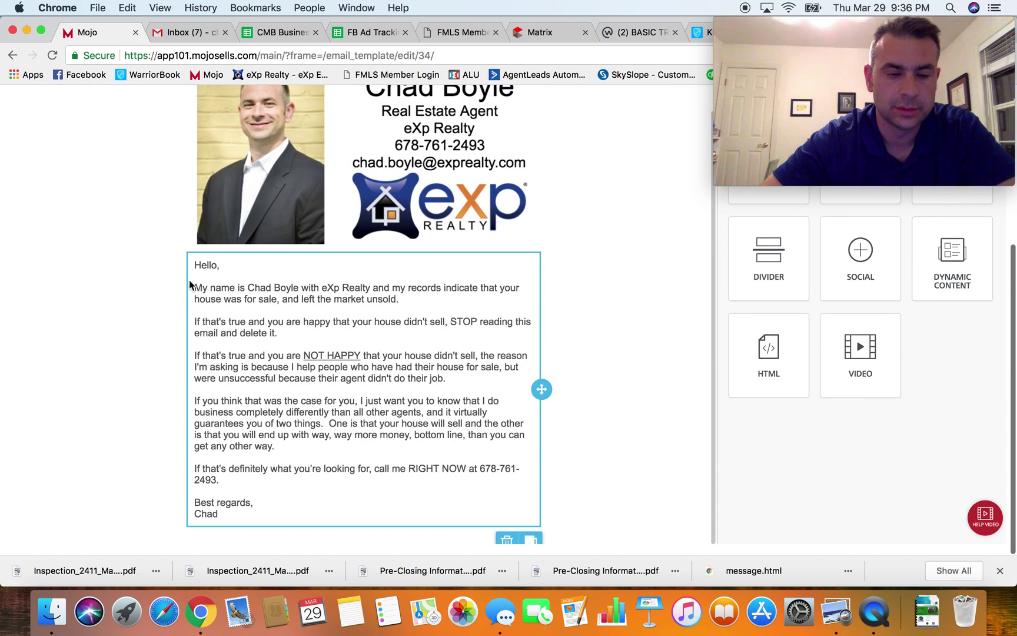
left_click(216, 267)
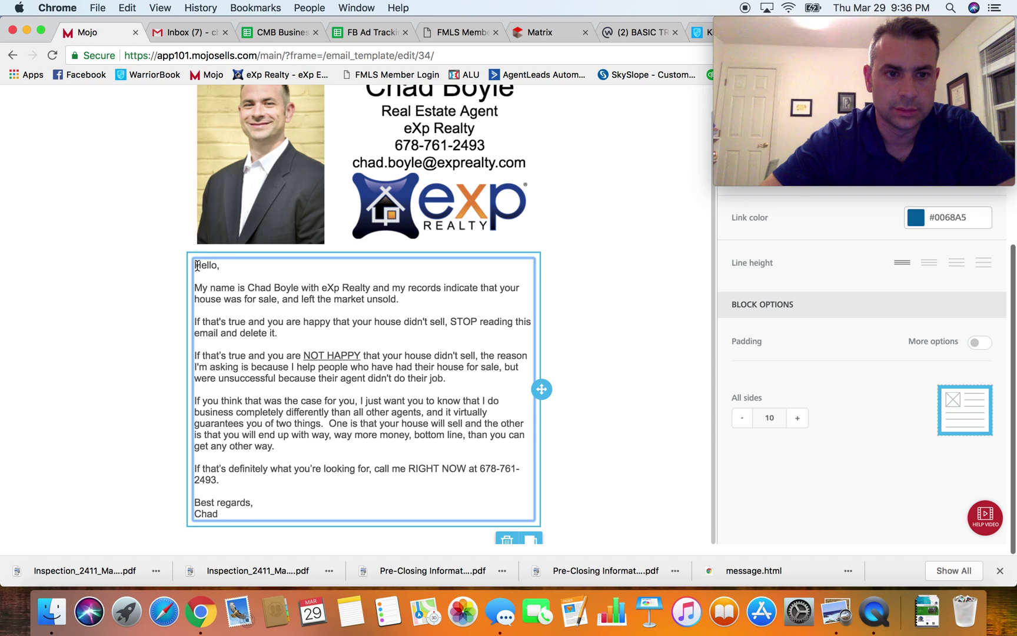
left_click_drag(196, 285, 438, 478)
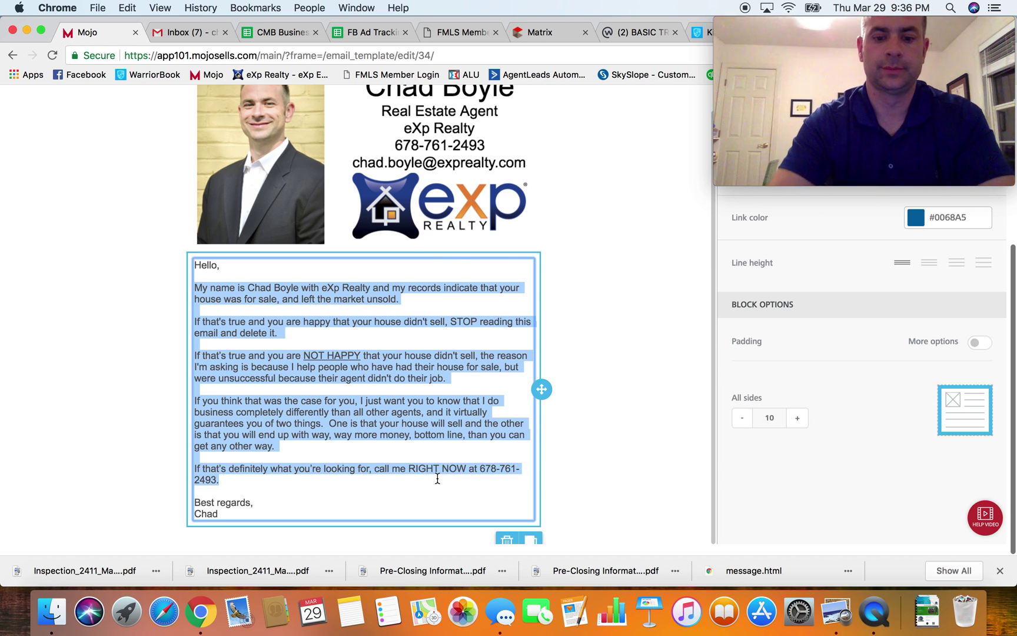
type("Happy M")
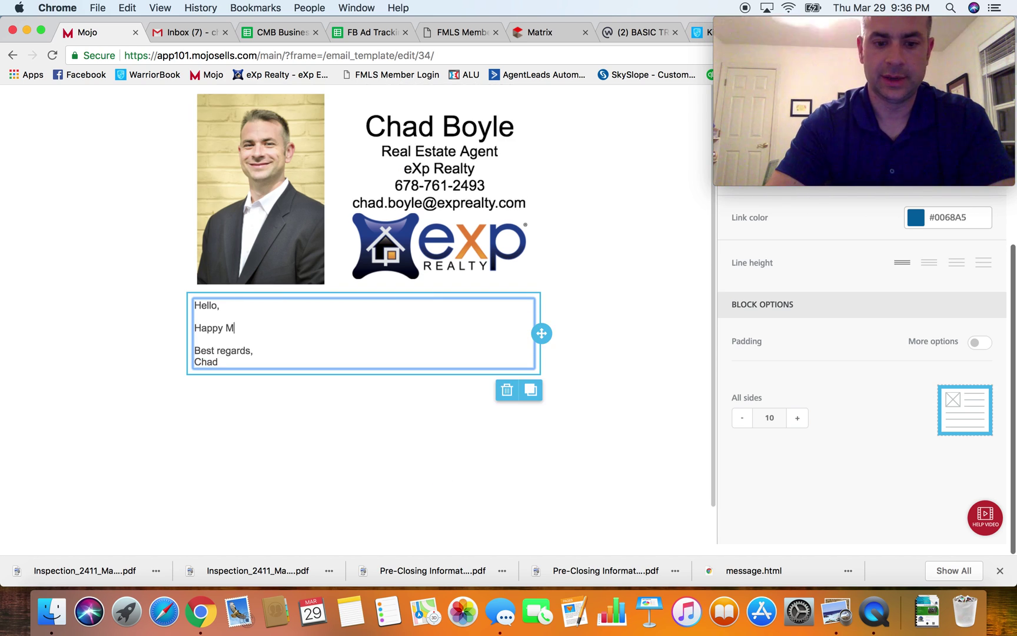
type("emorial Day")
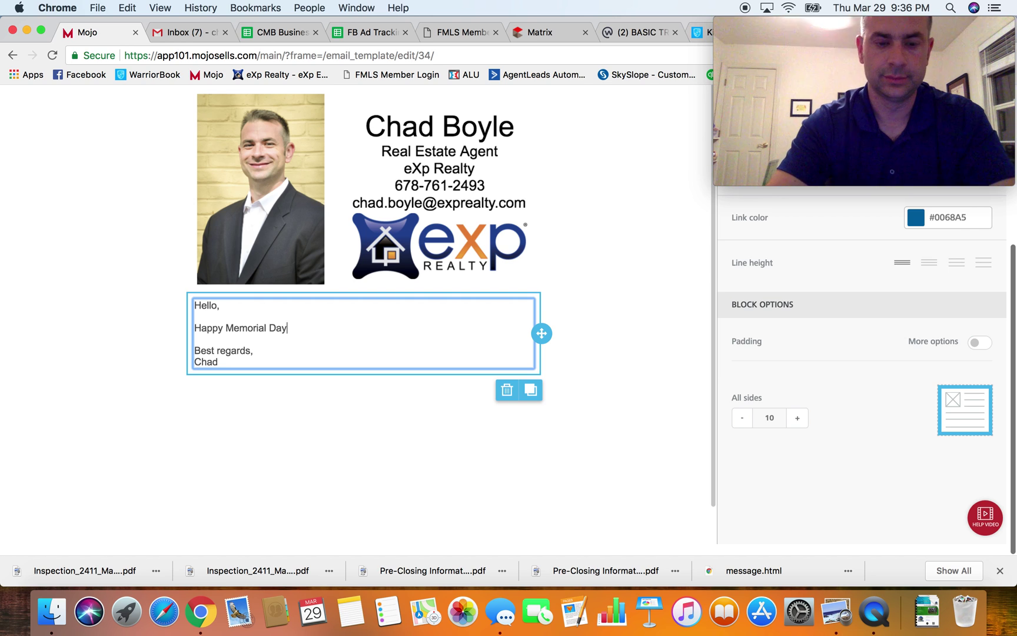
type("!!!")
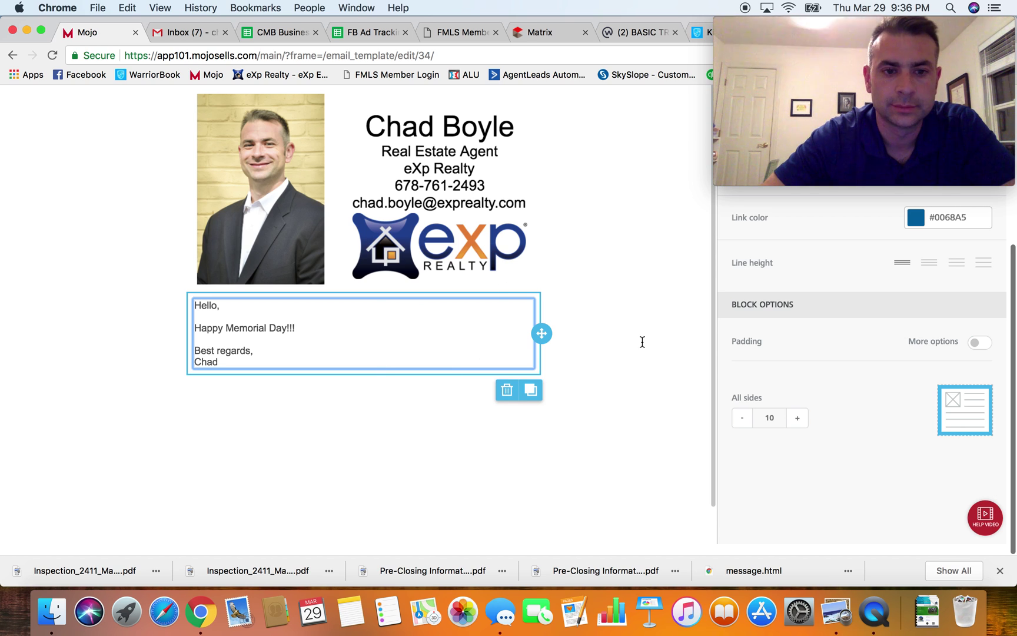
scroll(636, 288, "up", 3)
scroll(636, 288, "down", 2)
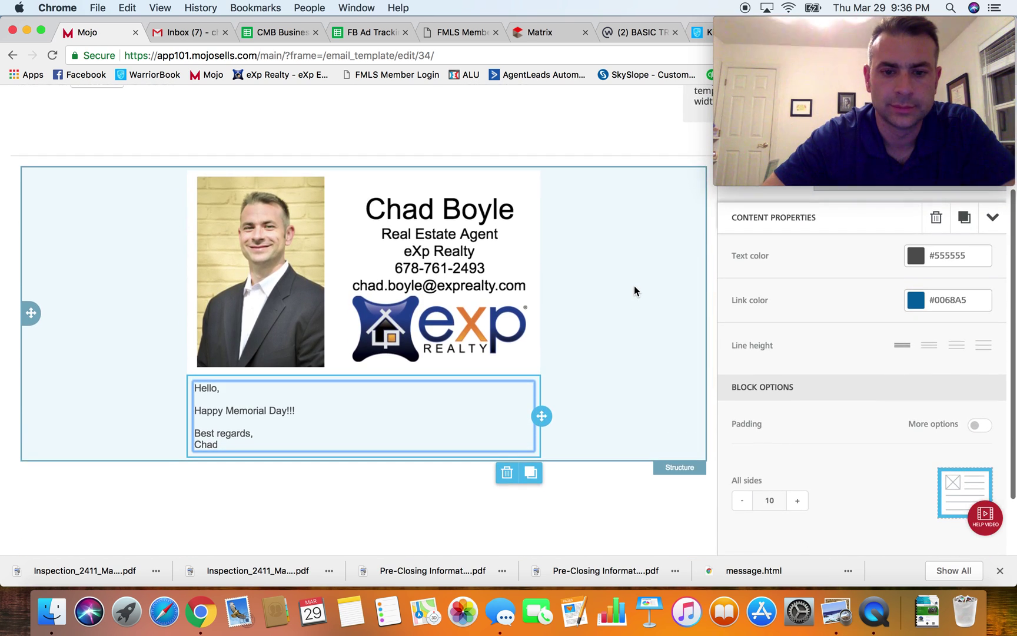
scroll(586, 320, "up", 3)
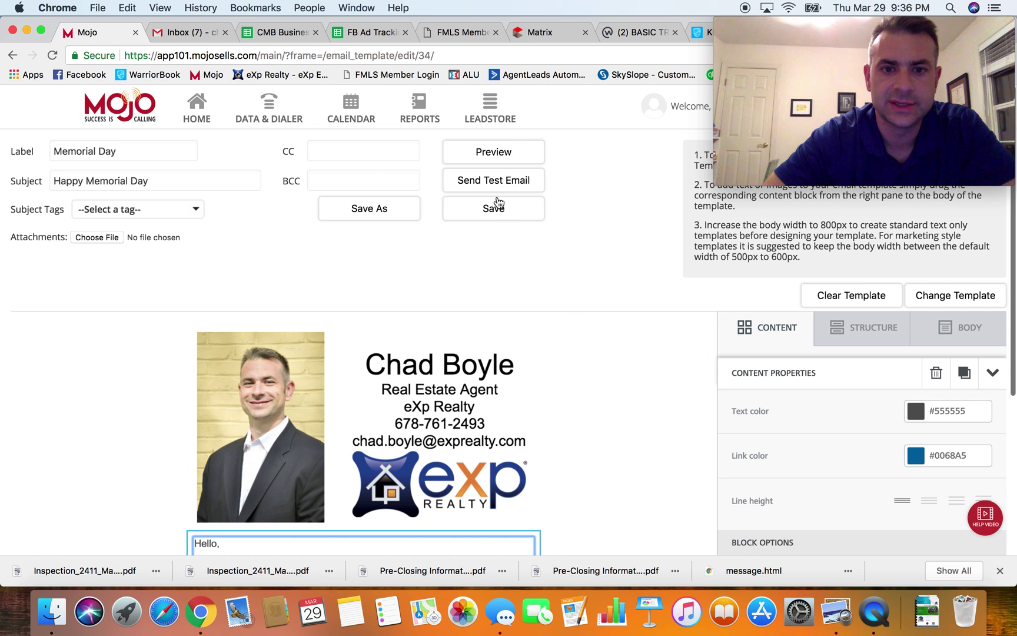
left_click(491, 216)
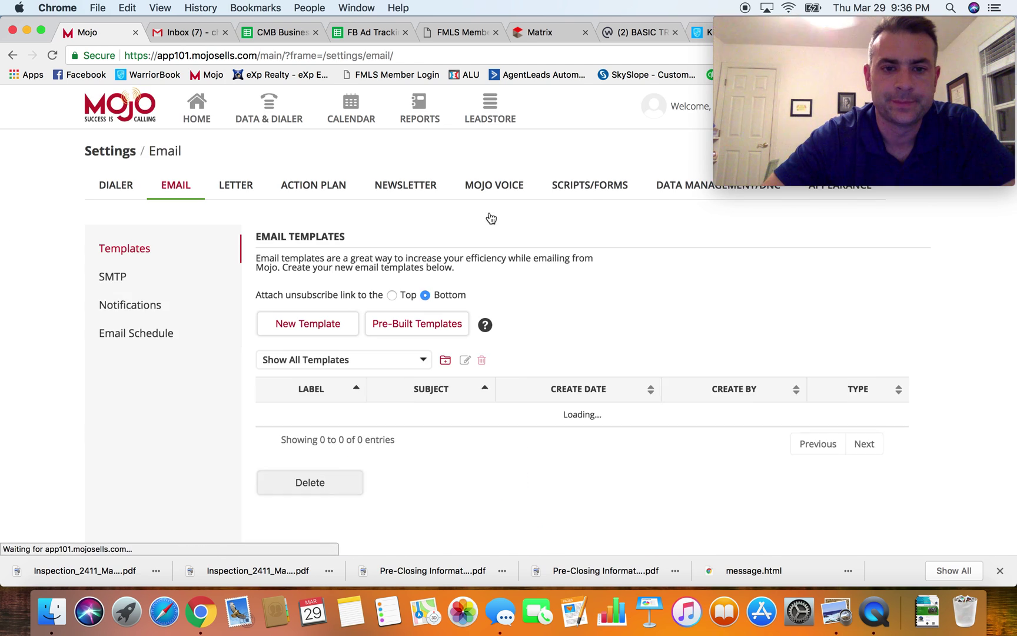
- Save a copy of the "Memorial Day" template with the label "July 4th" and subject "Happy 4th of July"
scroll(567, 420, "down", 3)
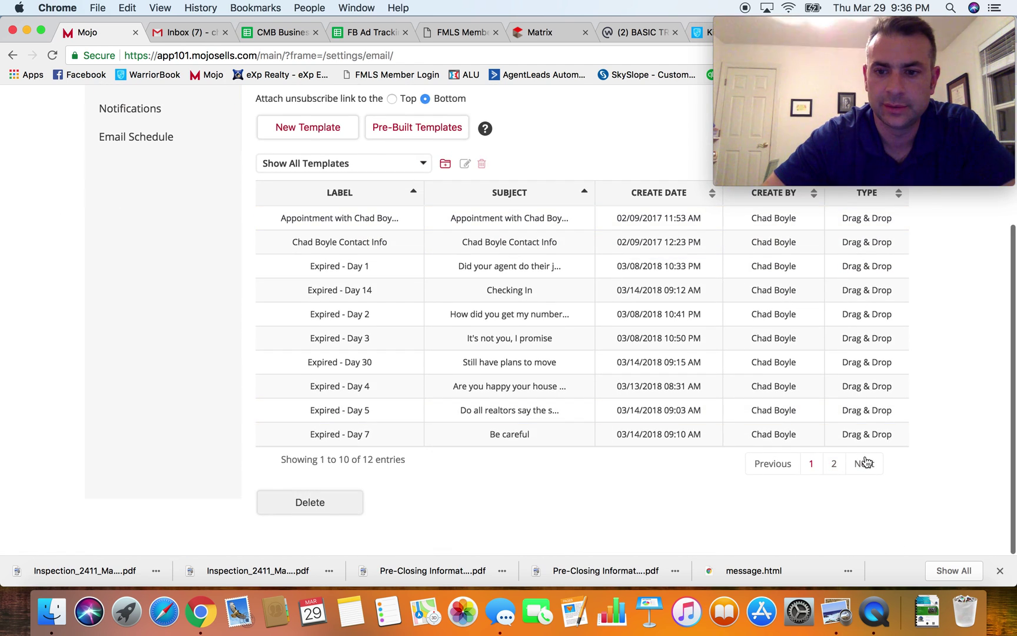
left_click(865, 463)
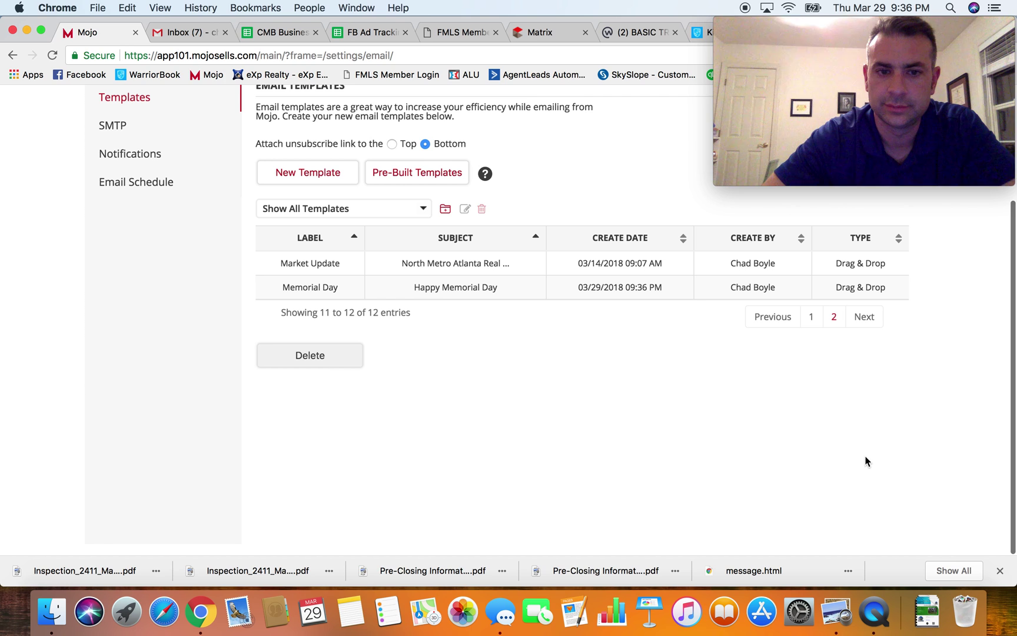
double_click(477, 288)
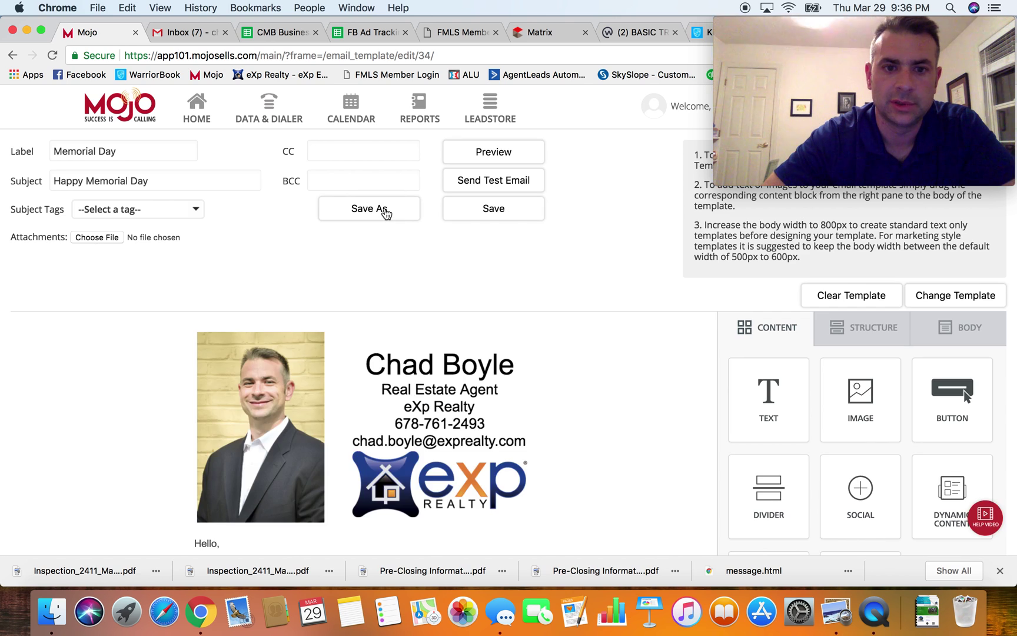
left_click(386, 211)
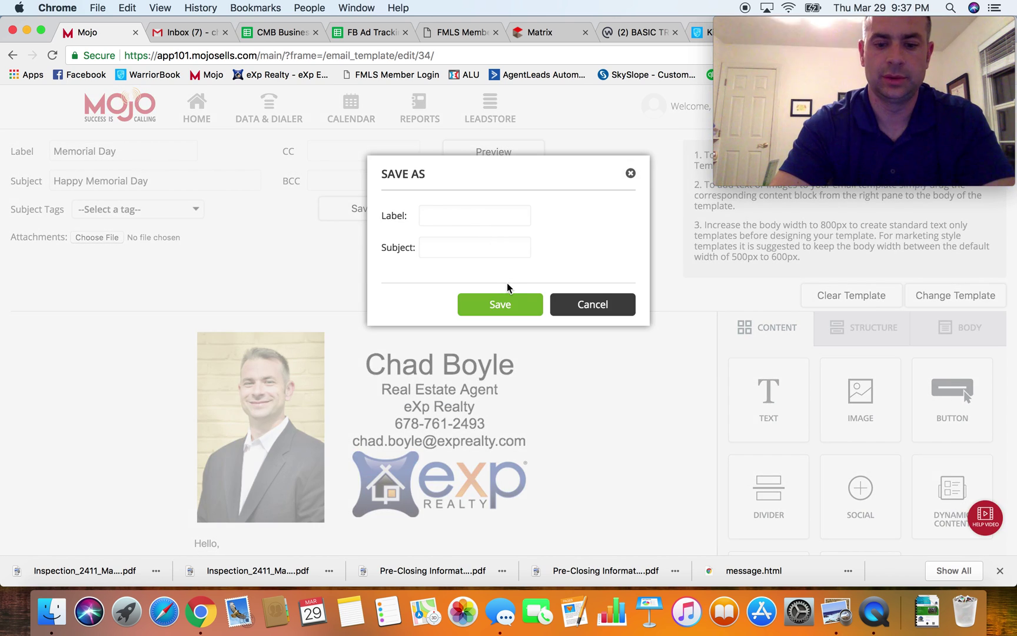
type("July 4")
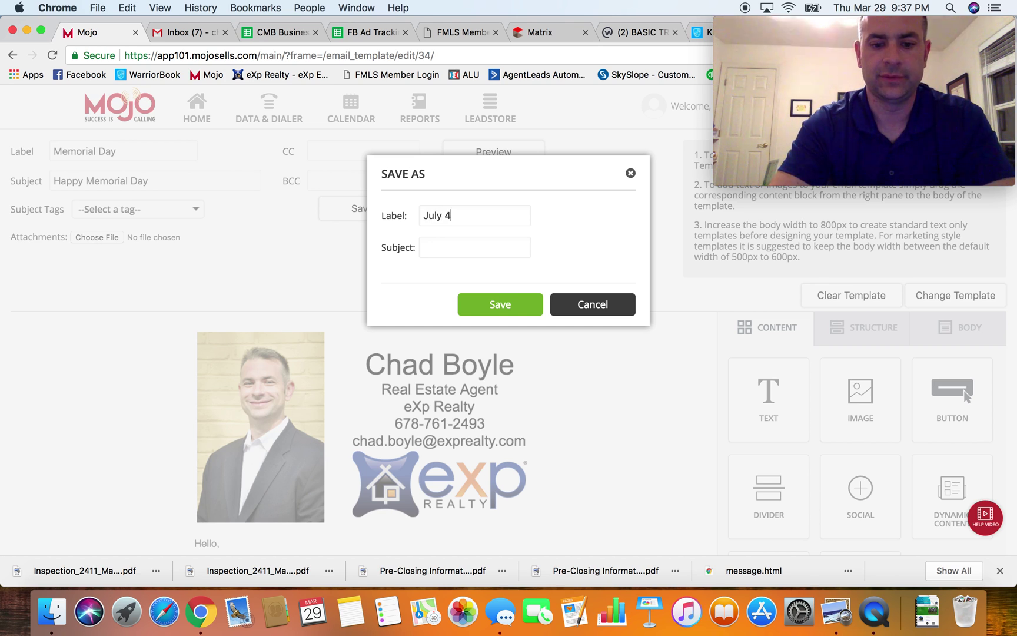
type("Happy 4th")
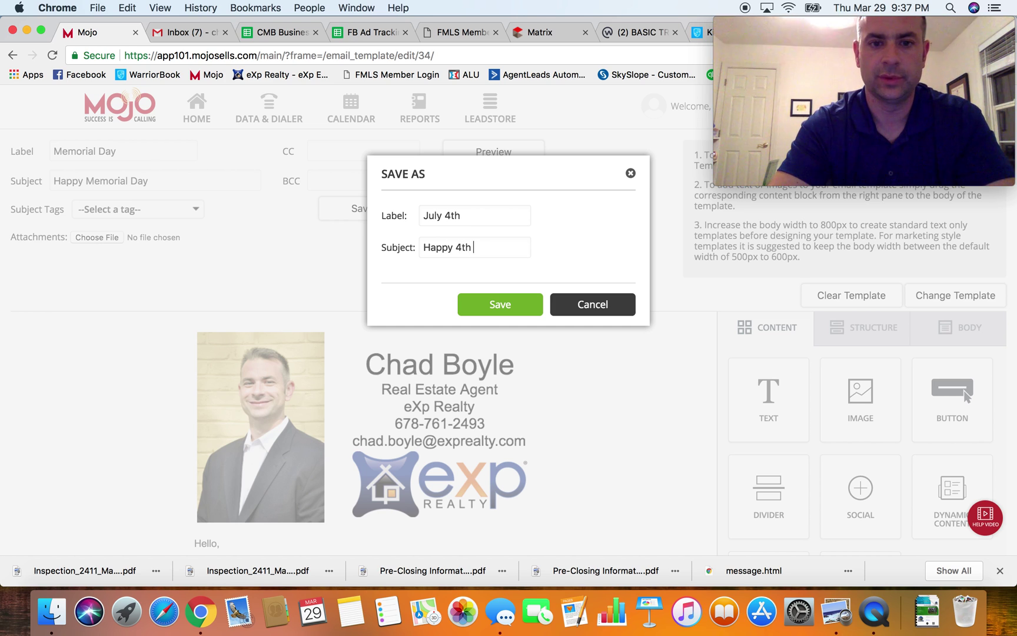
type(" of July")
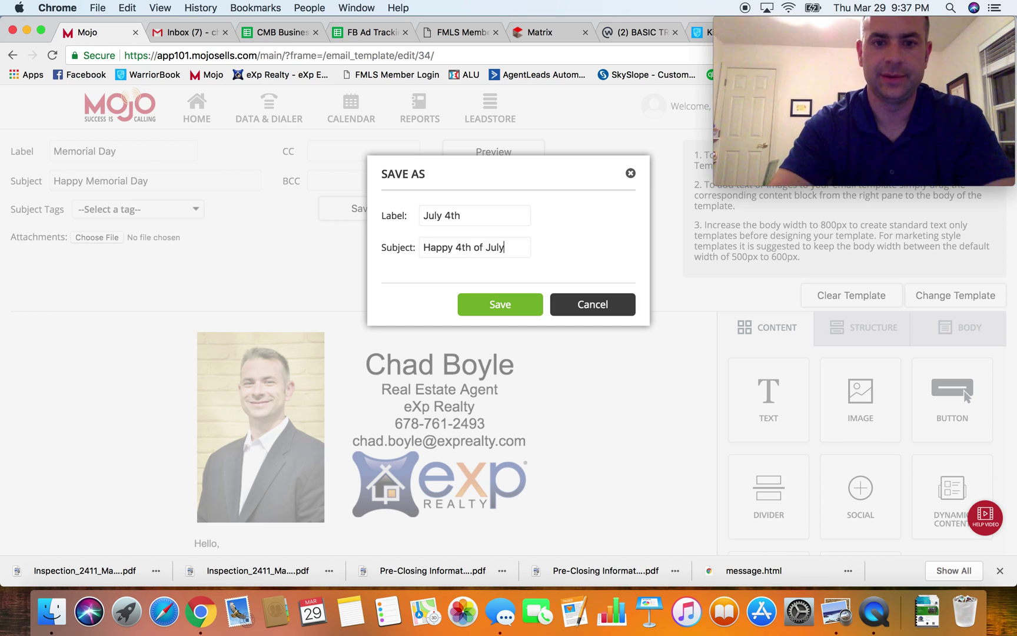
left_click(516, 308)
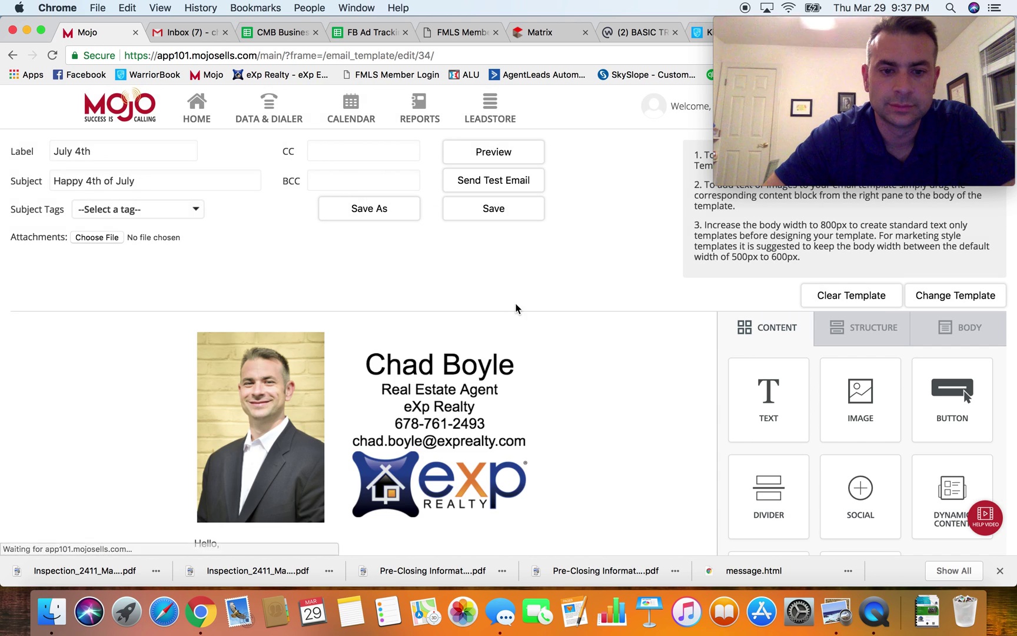
- Open the new "July 4th" email template from the second page of the template list
scroll(536, 340, "down", 5)
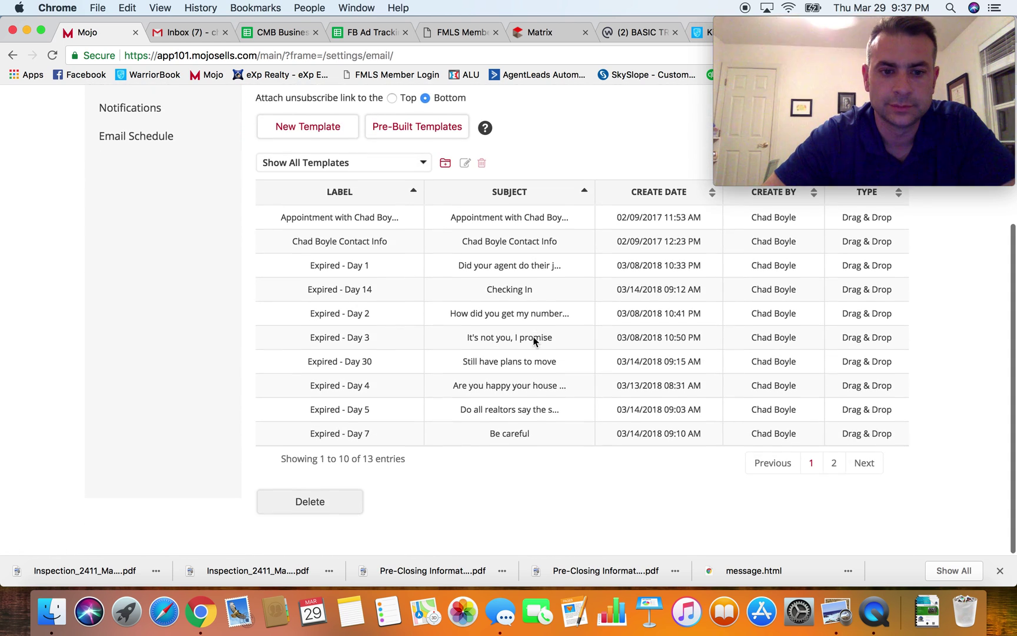
left_click(880, 465)
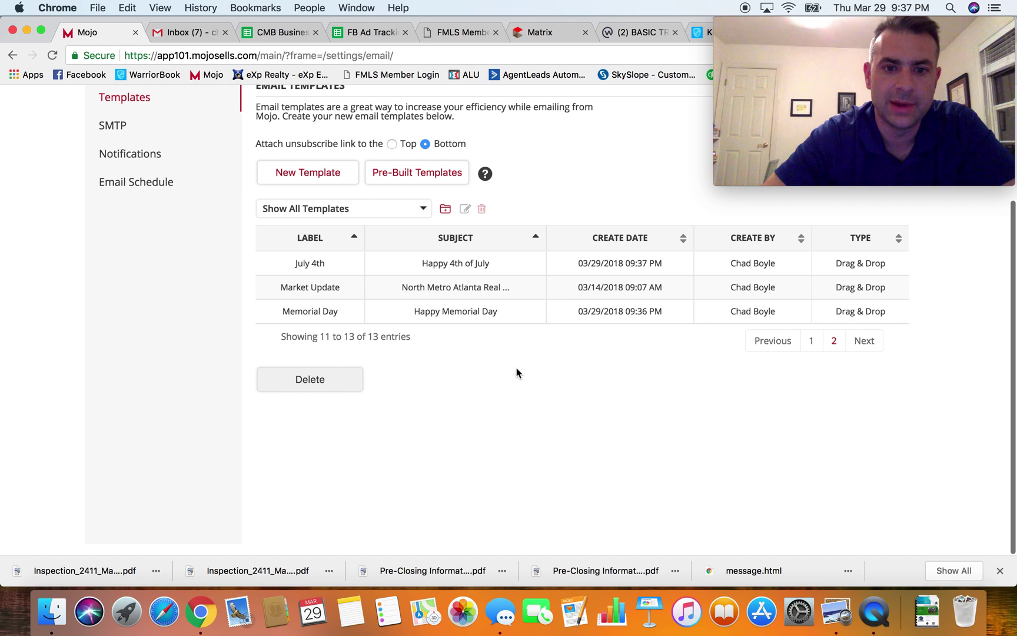
left_click(455, 265)
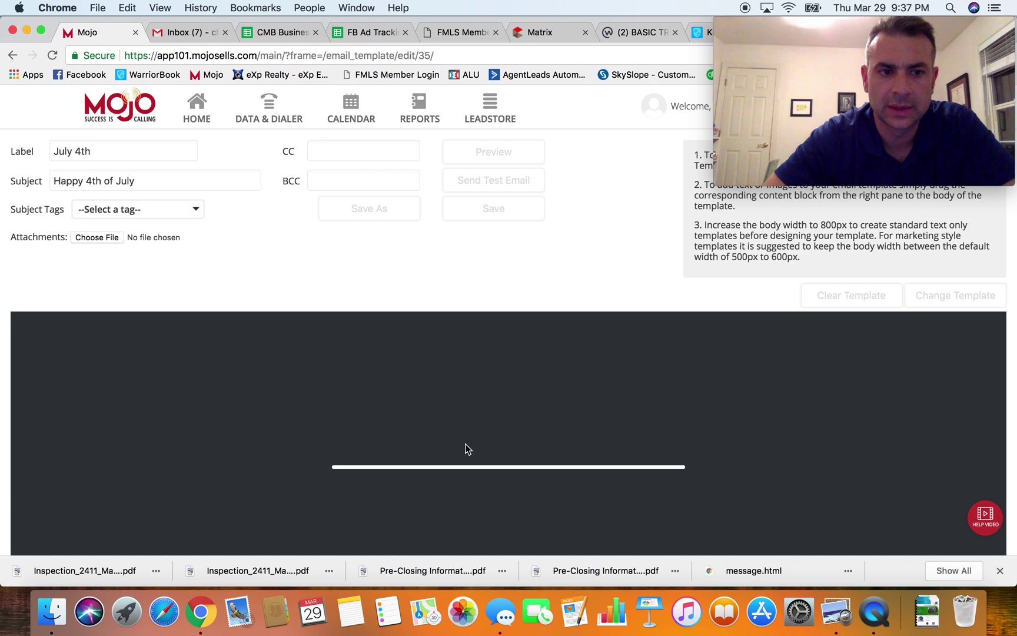
- Change the message line to "Happy 4th of July!!! Shoot off lots of fireworks and eat lots of BBQ!" and save the template
scroll(465, 444, "down", 5)
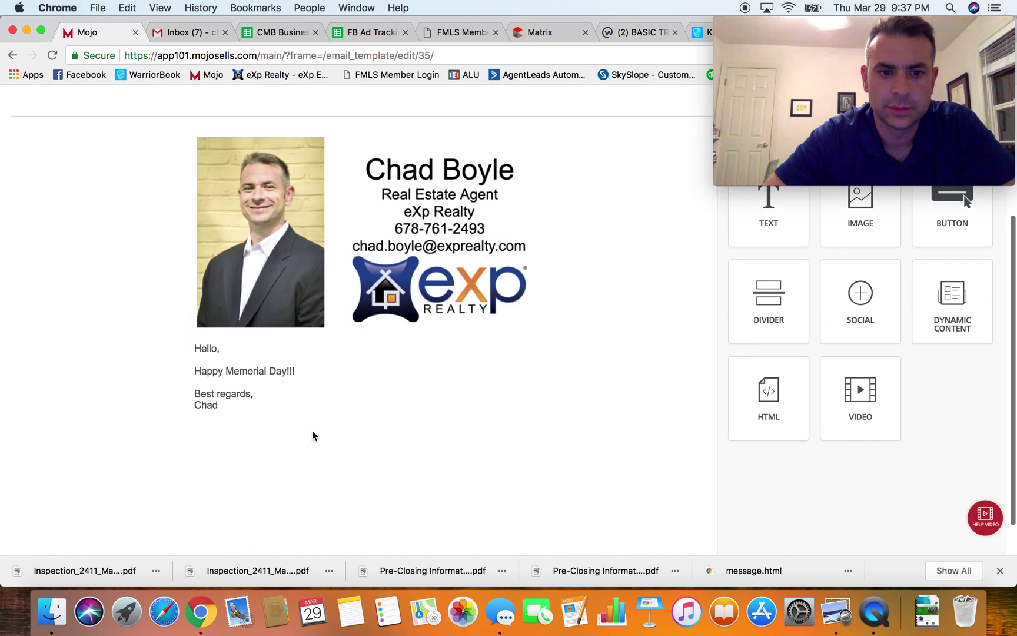
left_click(230, 369)
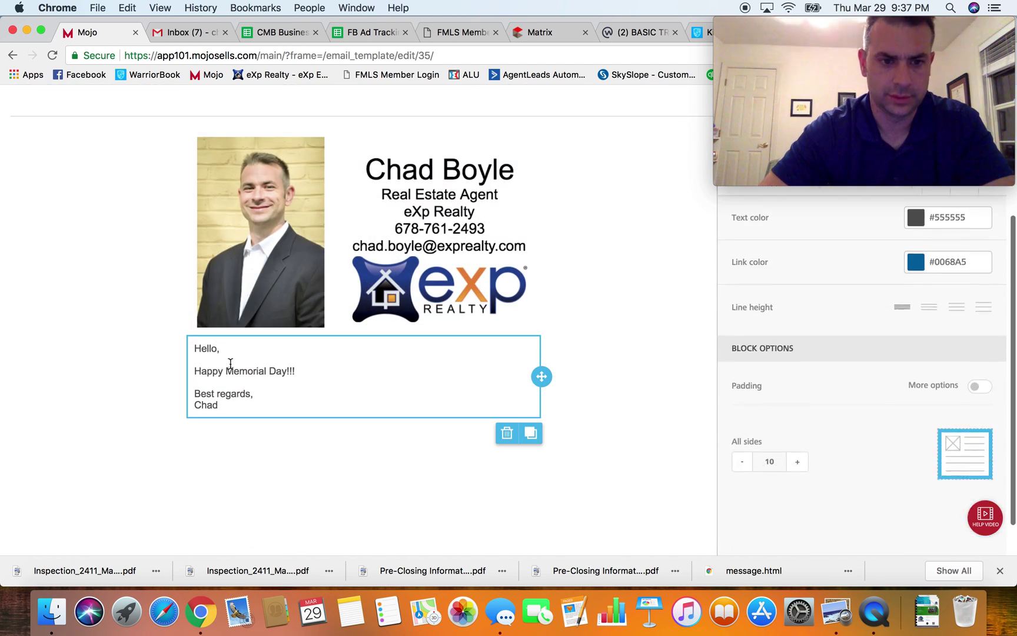
key("shift+Right")
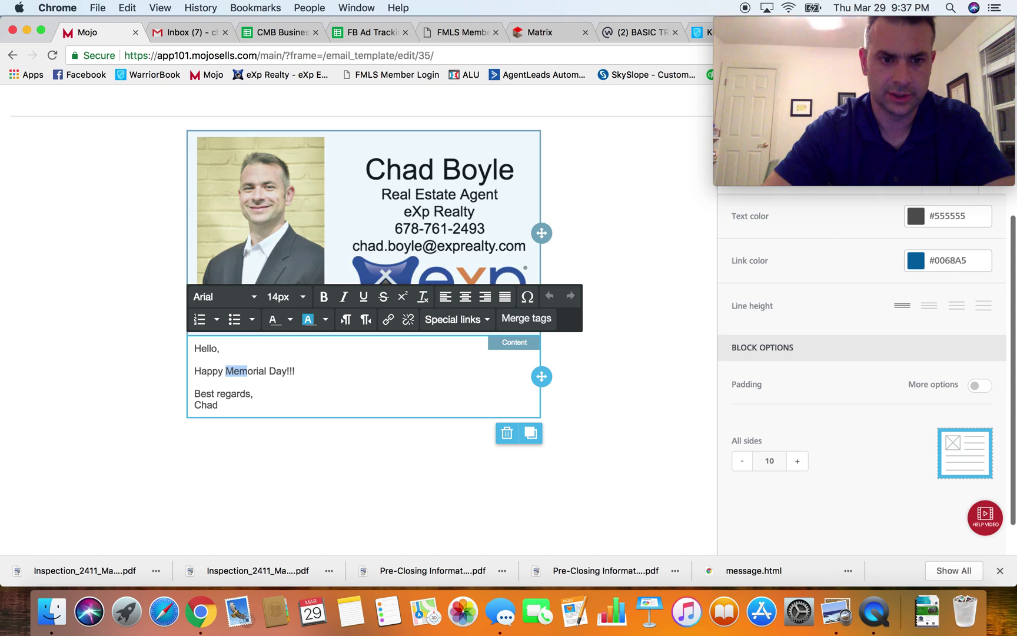
key("shift+Right")
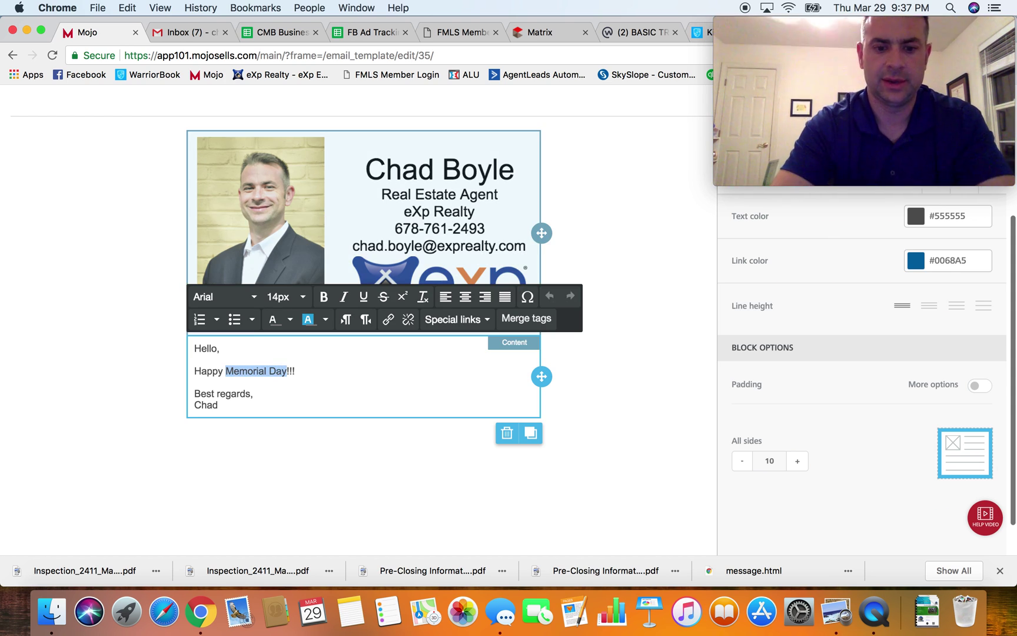
type("4th of J")
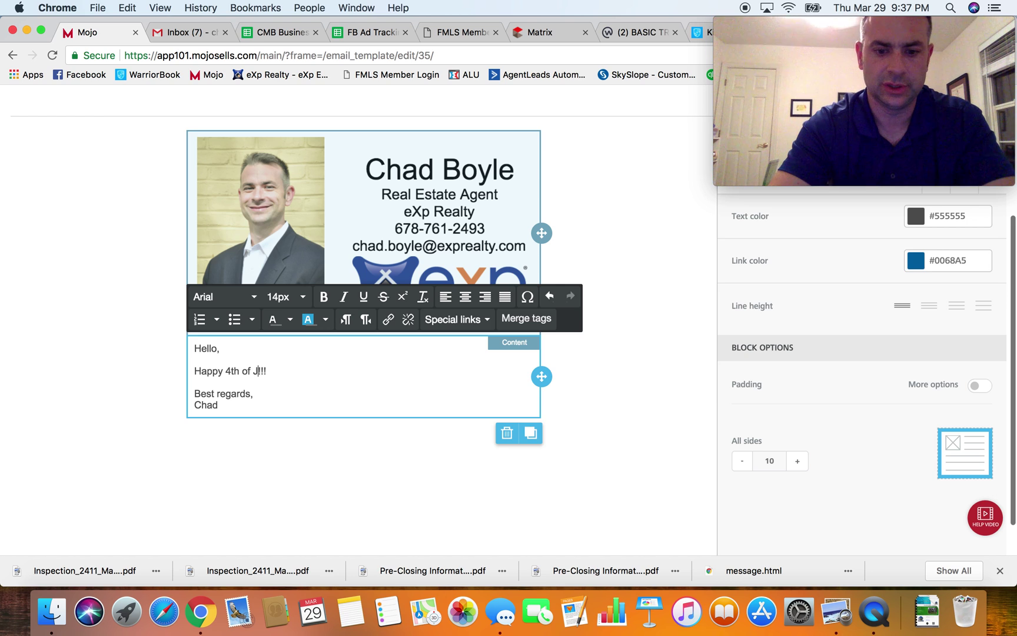
type("uly")
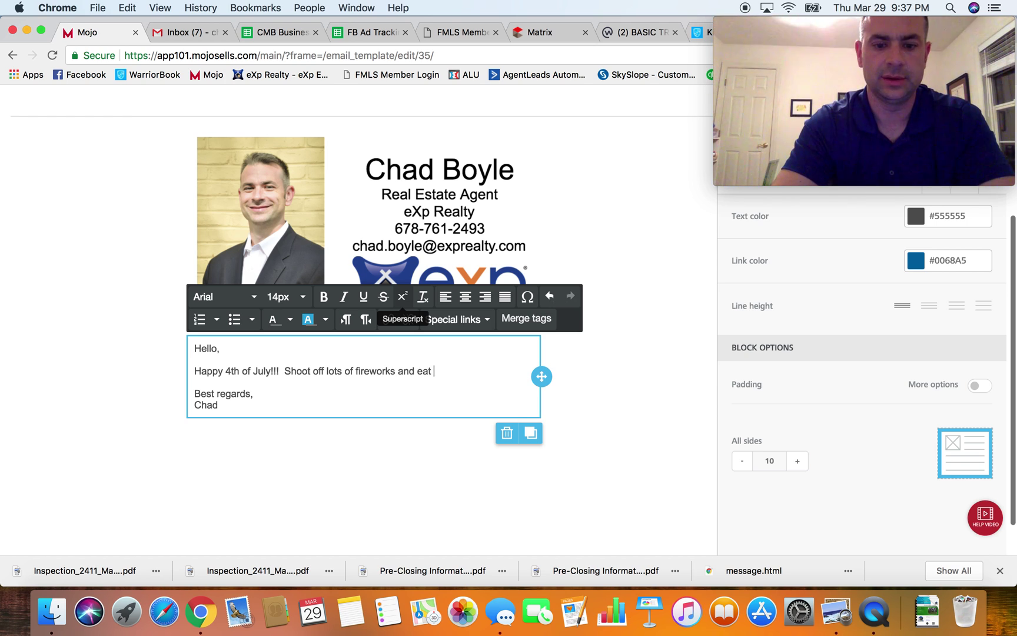
type("s of BBQ!")
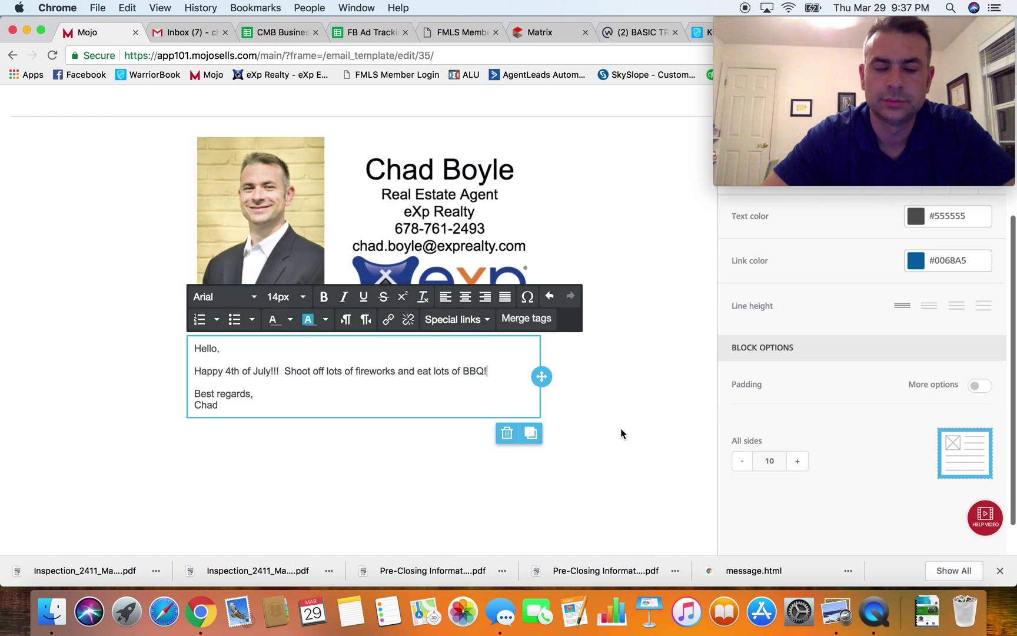
scroll(621, 429, "up", 5)
left_click(498, 209)
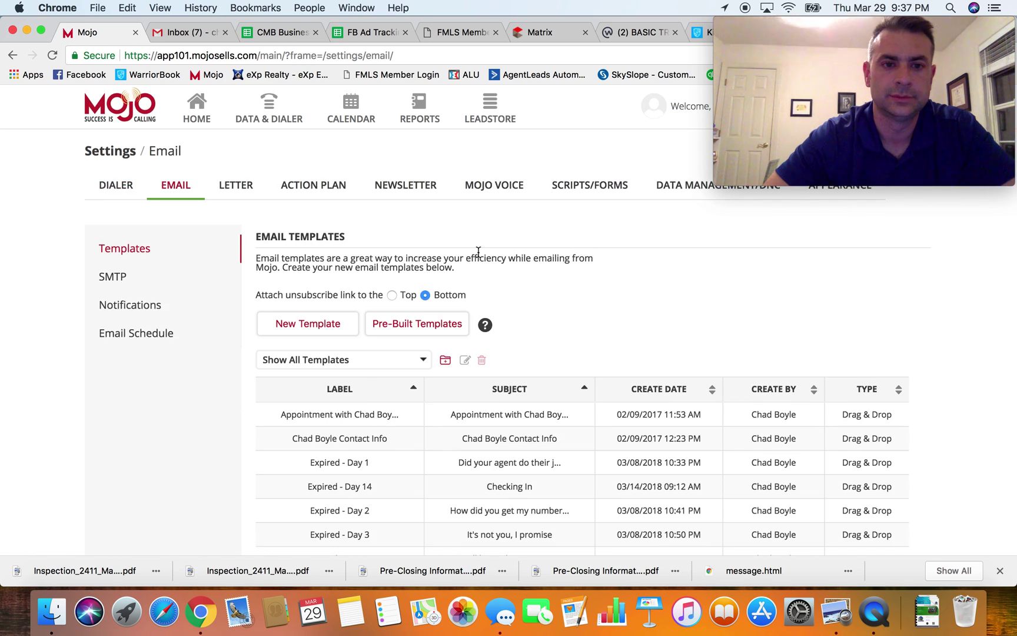
- Start a new action plan in the settings and name it "Holiday Emails"
left_click(339, 195)
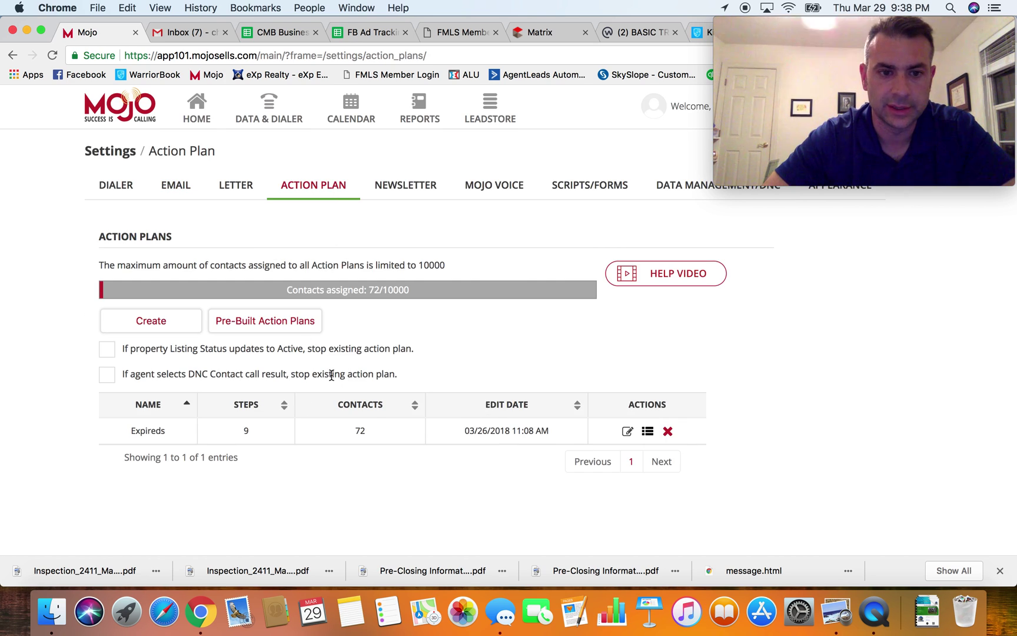
left_click(158, 319)
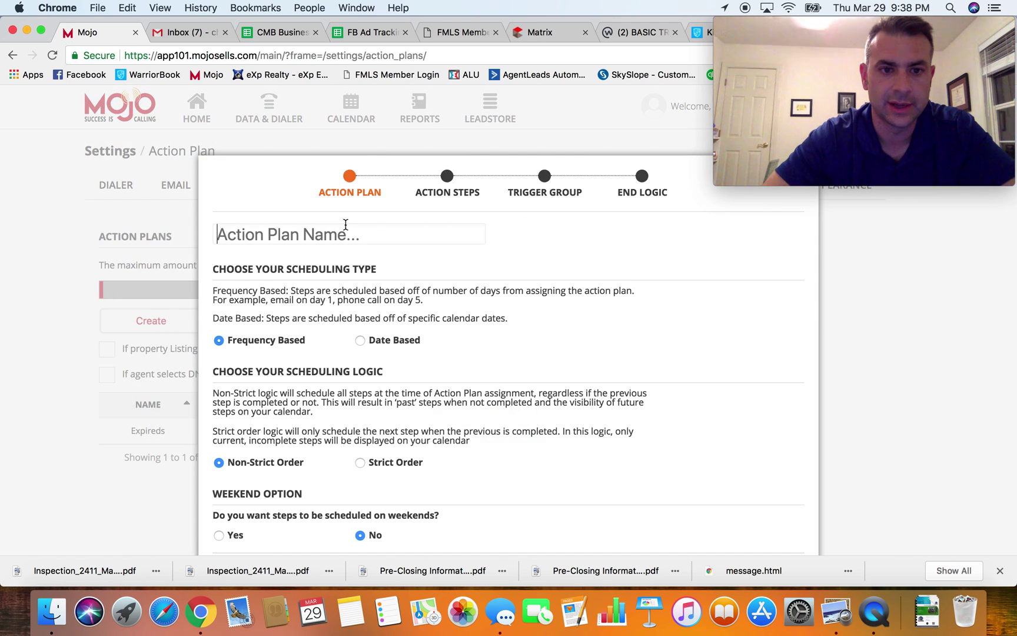
type("Holida")
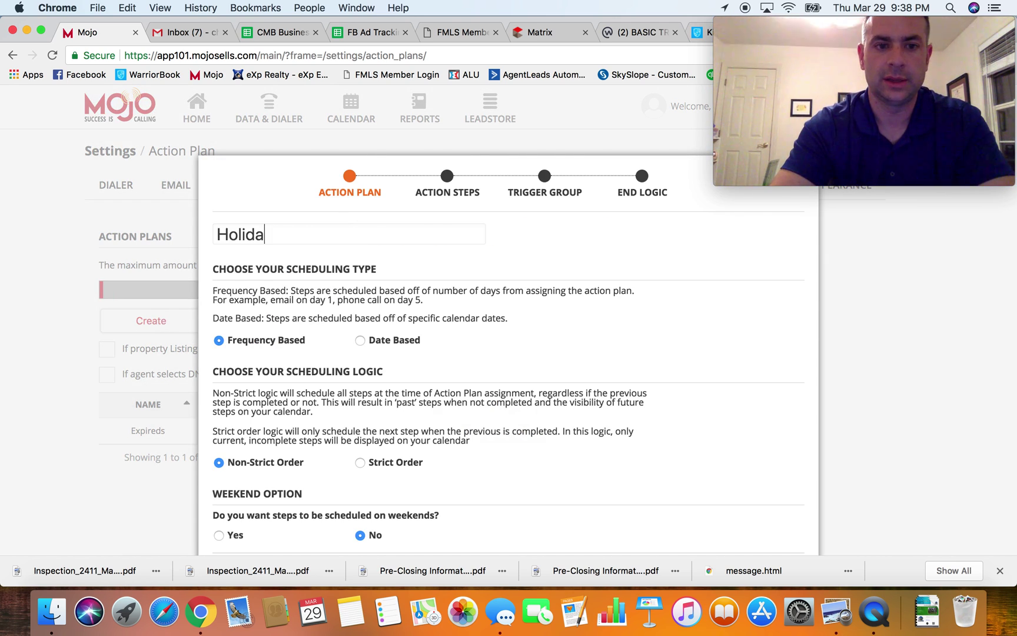
type("y Emails")
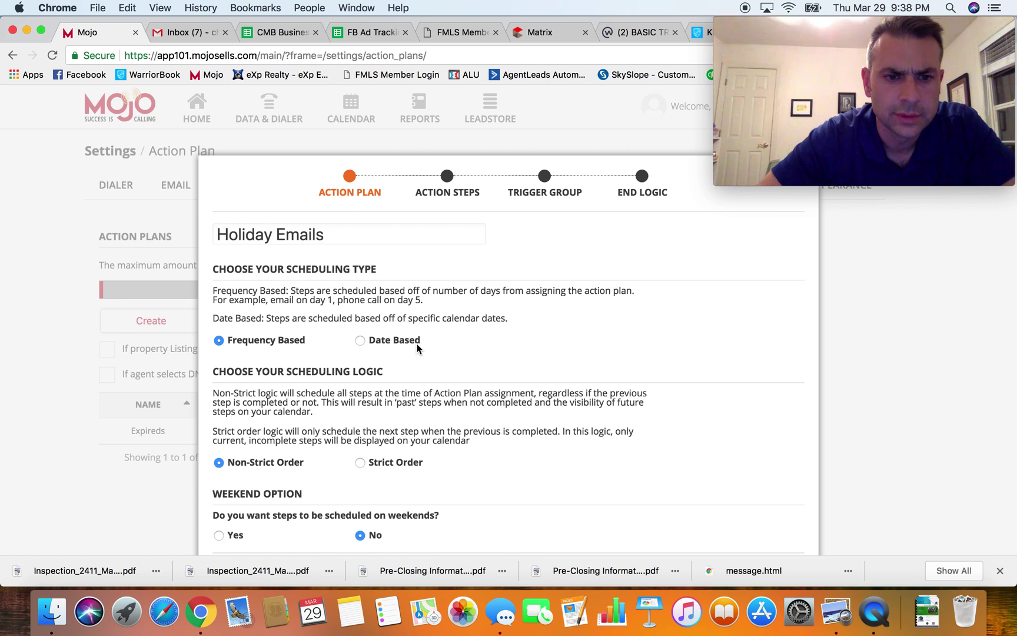
- Set the action plan's scheduling type to Date Based and continue to its action steps
left_click(361, 341)
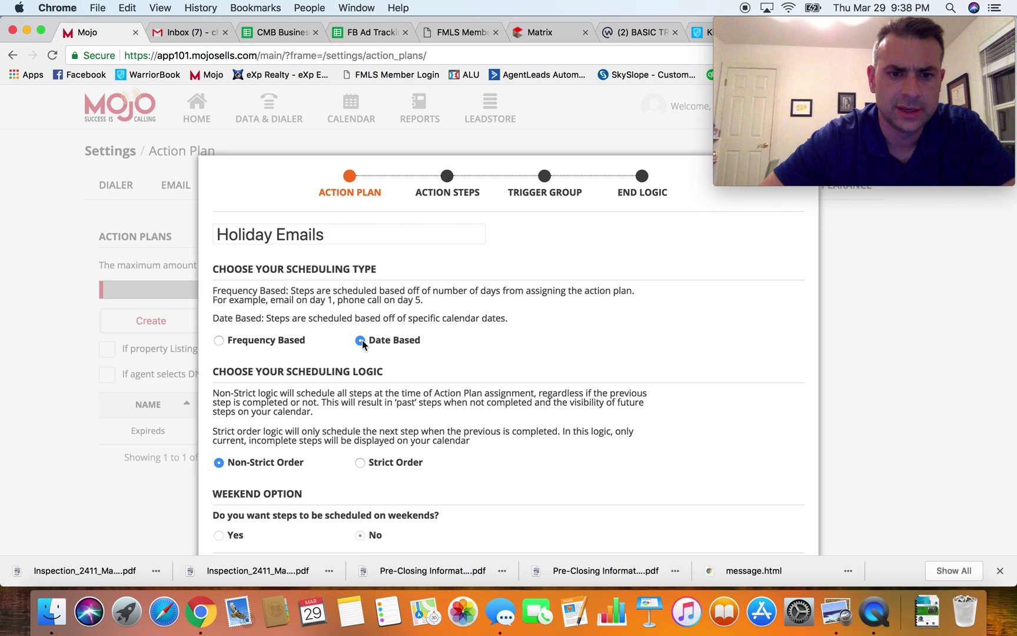
scroll(422, 383, "down", 3)
left_click(683, 539)
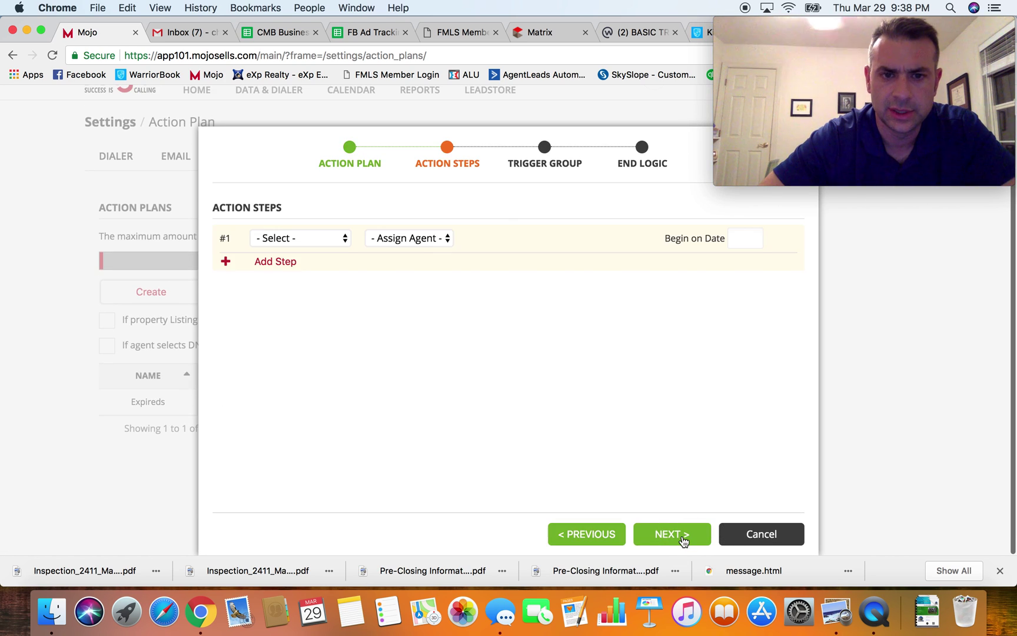
- Add a second action step and set both steps to the Email type
left_click(226, 262)
left_click(296, 238)
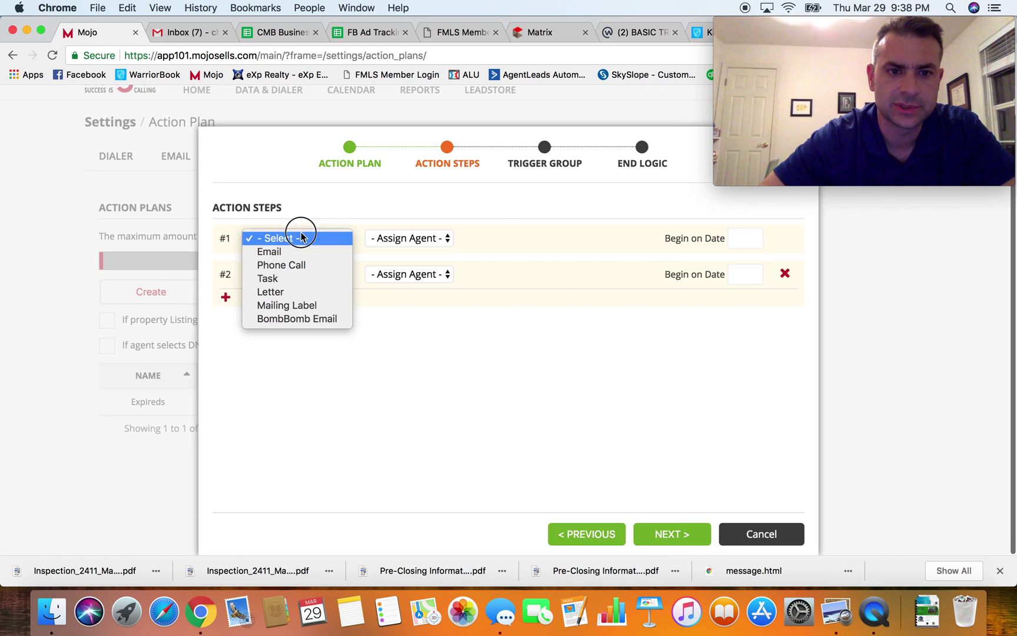
left_click(299, 251)
left_click(296, 274)
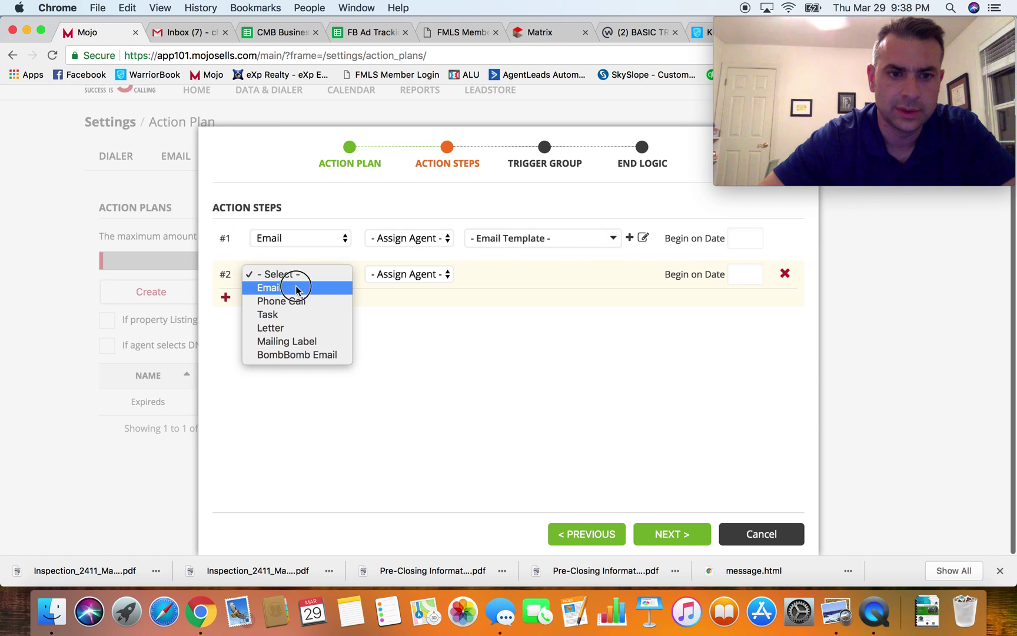
left_click(297, 288)
- Assign the "Memorial Day" email template to step #1 and the "July 4th" template to step #2
left_click(516, 243)
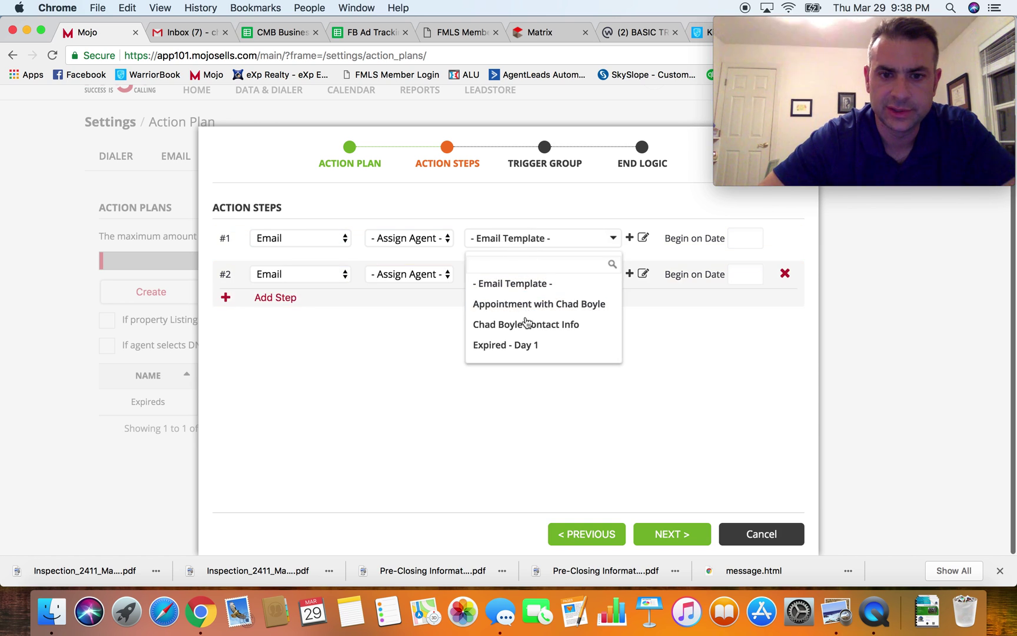
scroll(527, 322, "down", 4)
scroll(527, 322, "down", 4)
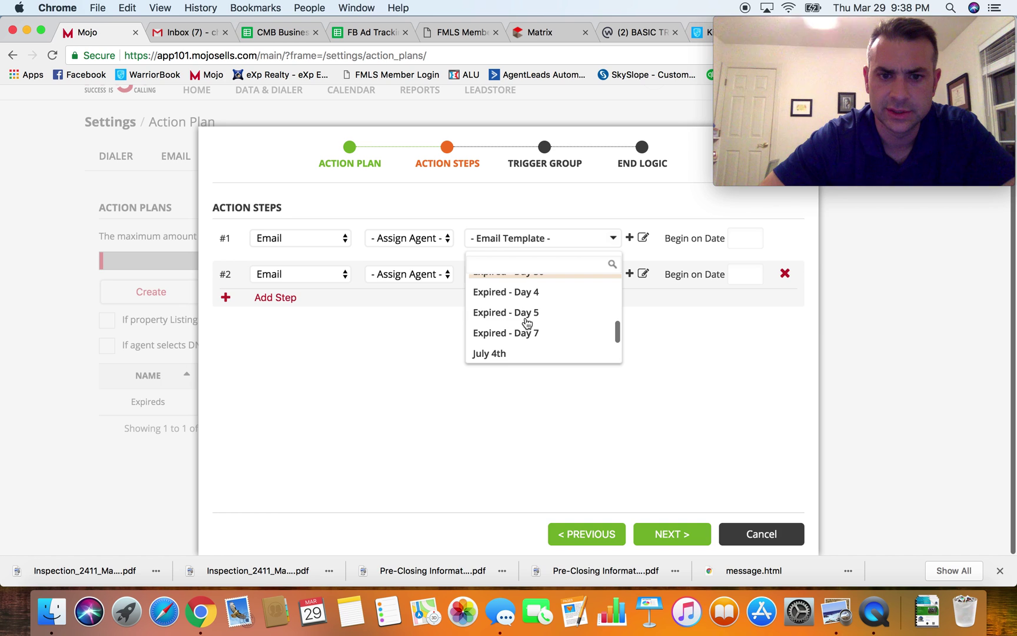
scroll(527, 323, "down", 2)
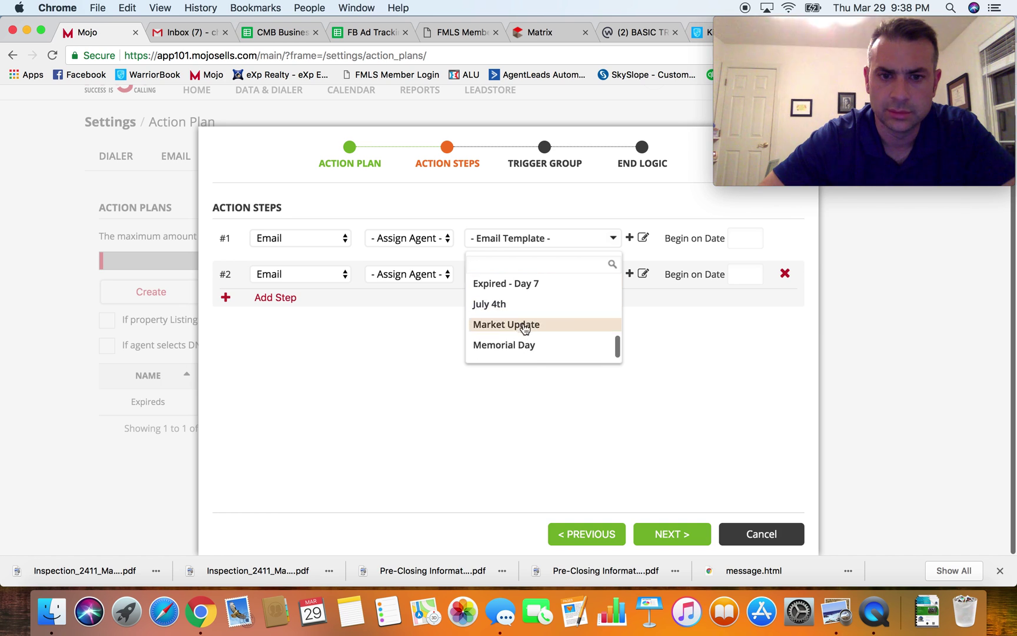
left_click(521, 345)
scroll(532, 321, "down", 5)
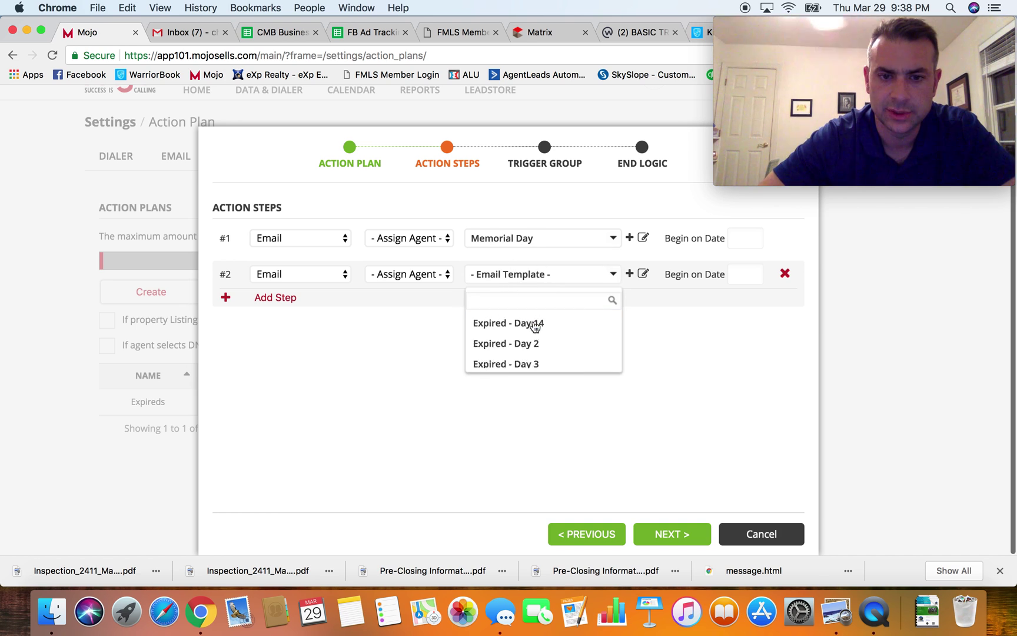
left_click(517, 321)
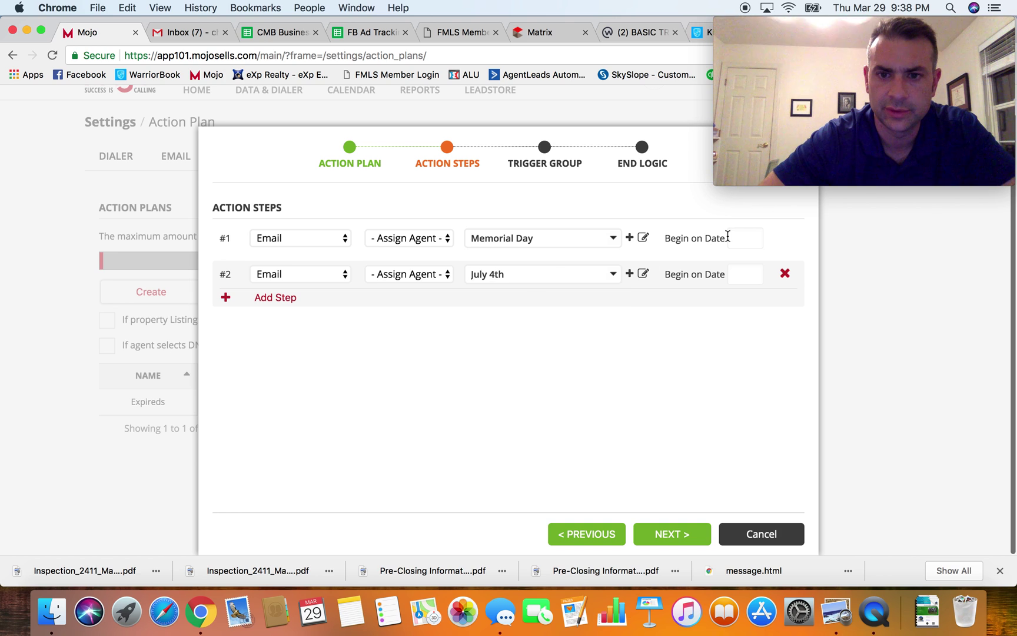
- Set the begin dates to 05/28 for the Memorial Day email and 07/04 for the July 4th email, and continue to the trigger group
left_click(746, 237)
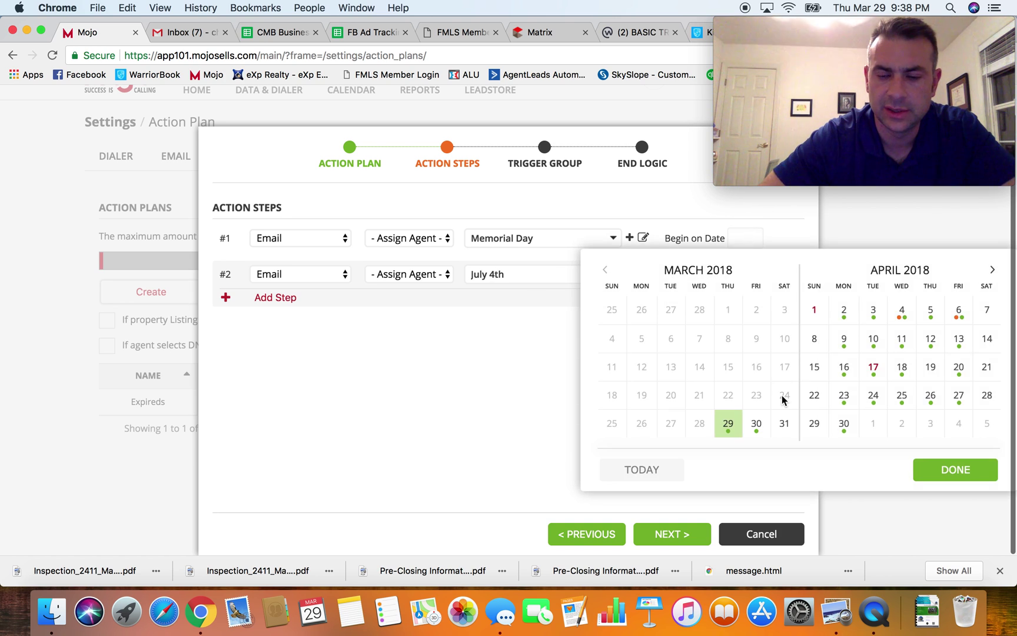
left_click(992, 272)
left_click(854, 423)
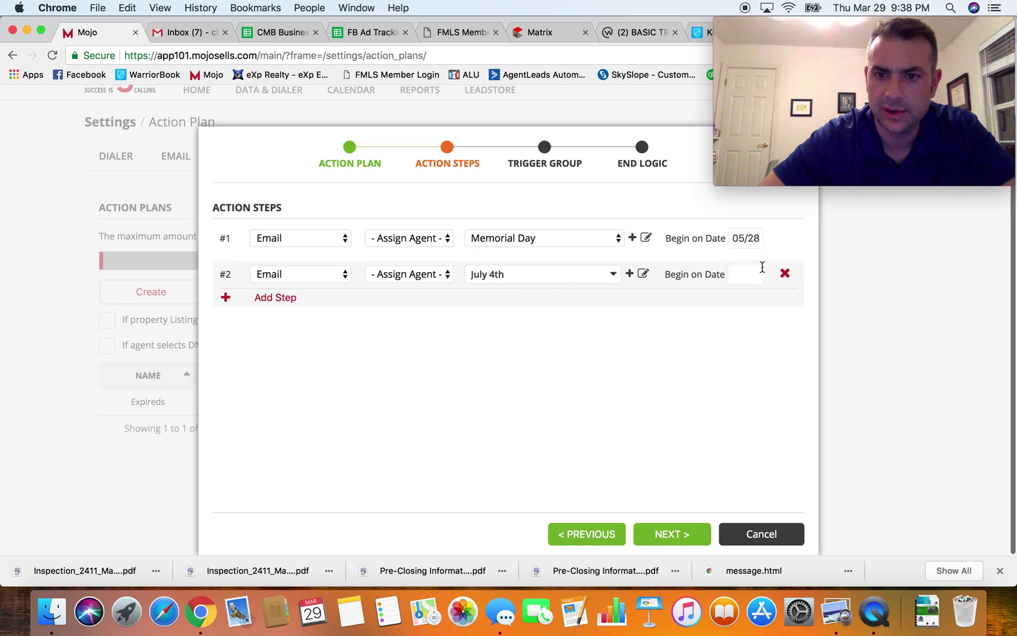
left_click(745, 274)
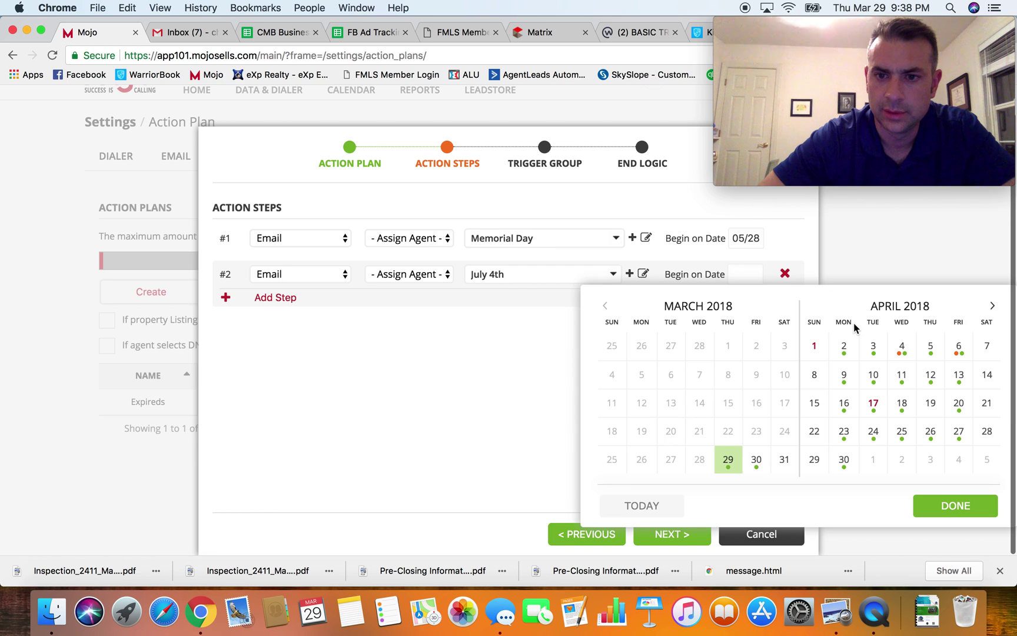
left_click(993, 306)
left_click(992, 306)
left_click(992, 306)
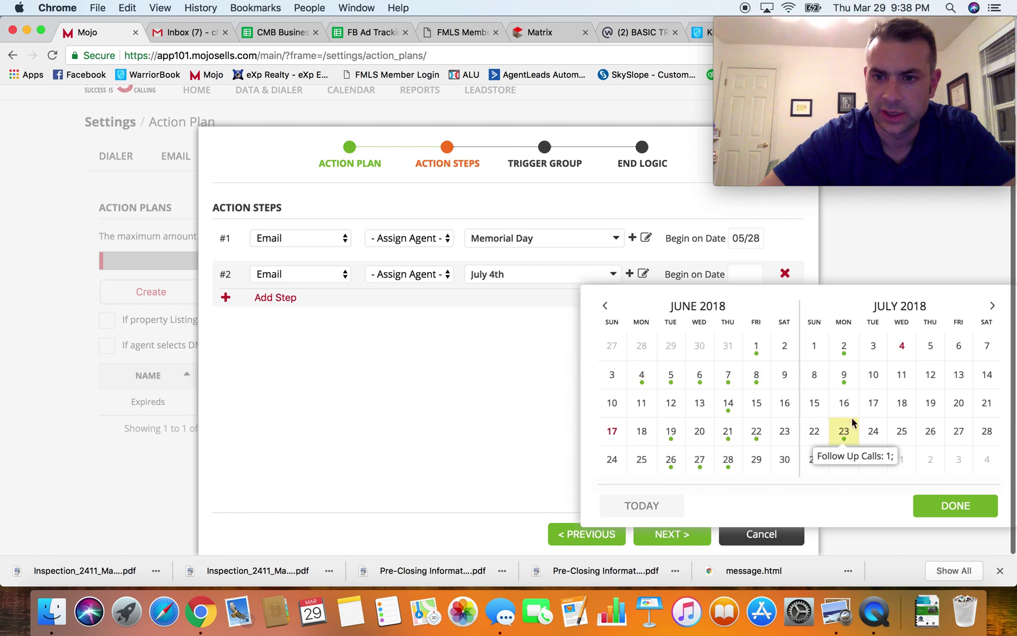
left_click(901, 345)
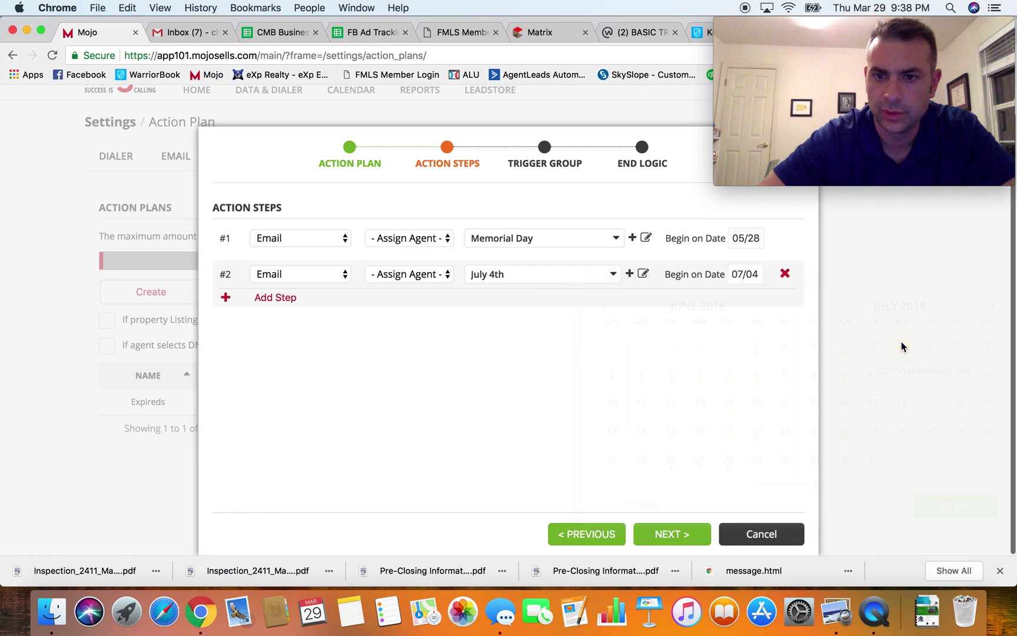
left_click(677, 534)
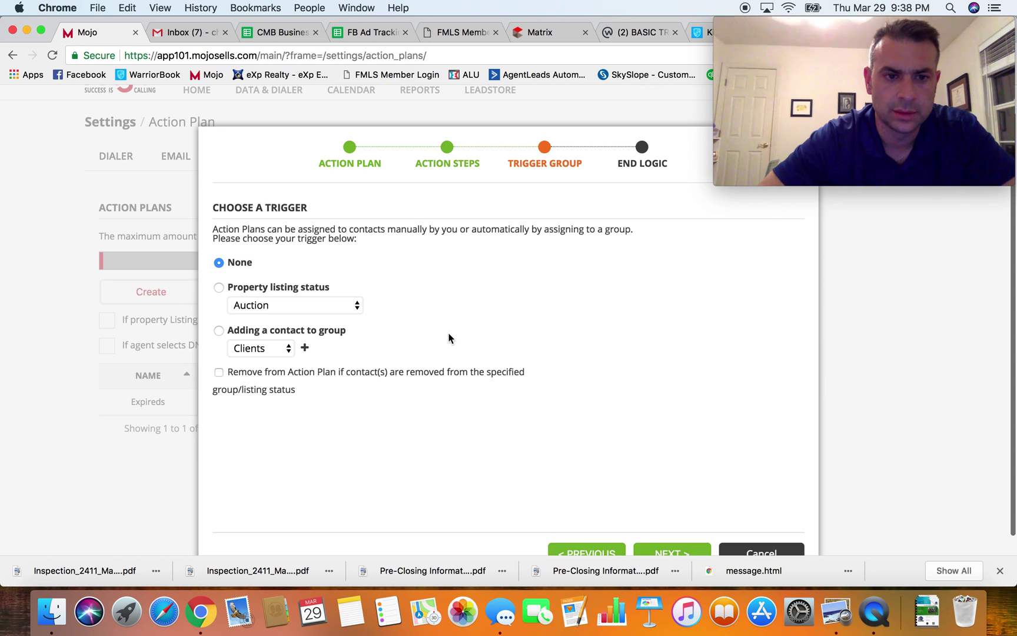
- Try adding a contact to the PALS group as the action plan's trigger
left_click(219, 330)
left_click(288, 348)
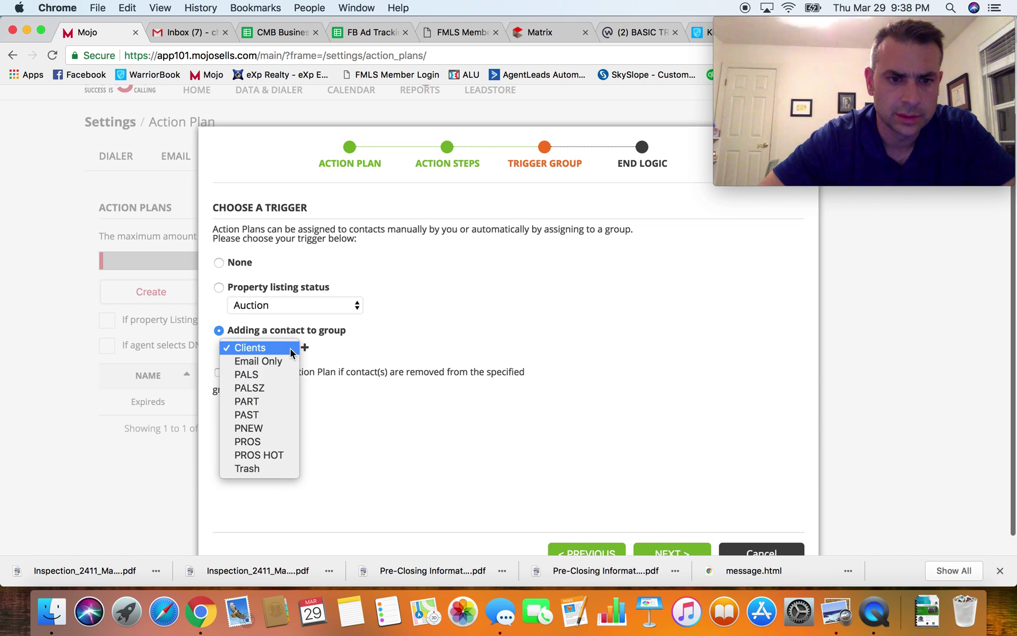
left_click(271, 375)
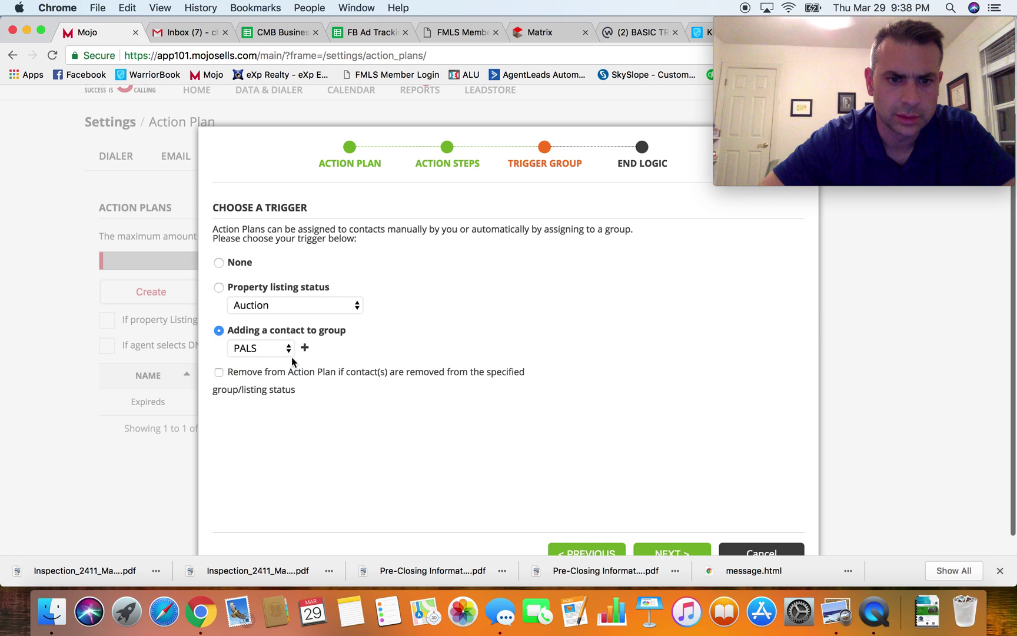
left_click(304, 348)
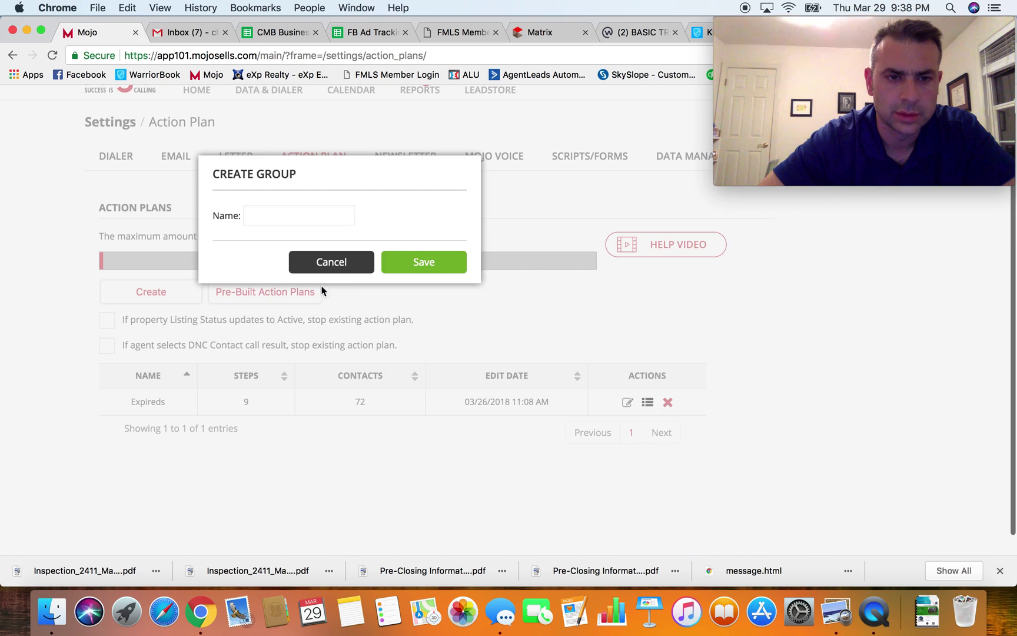
left_click(332, 261)
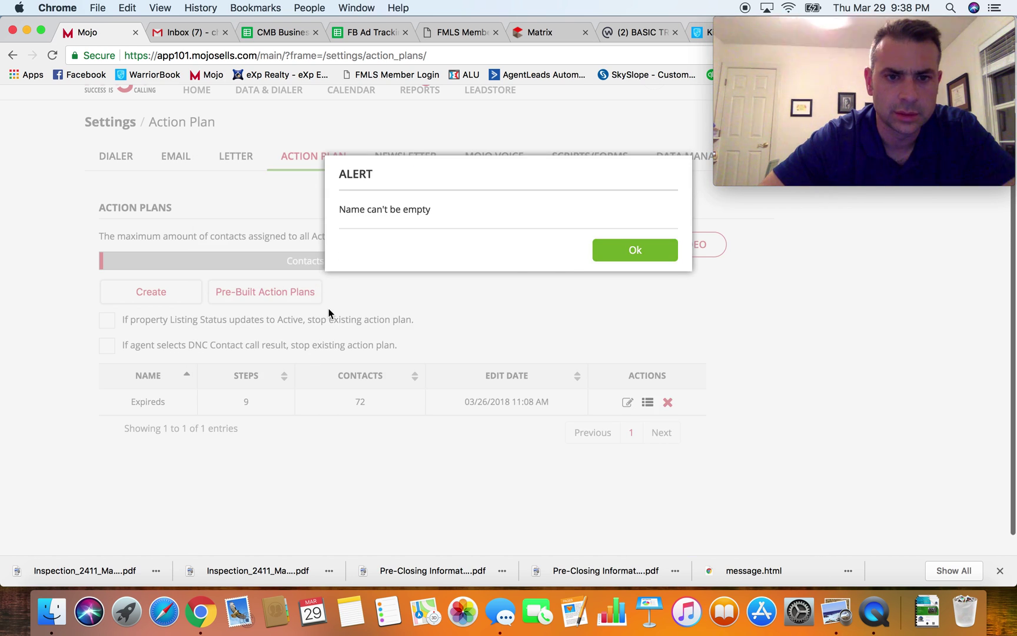
left_click(621, 250)
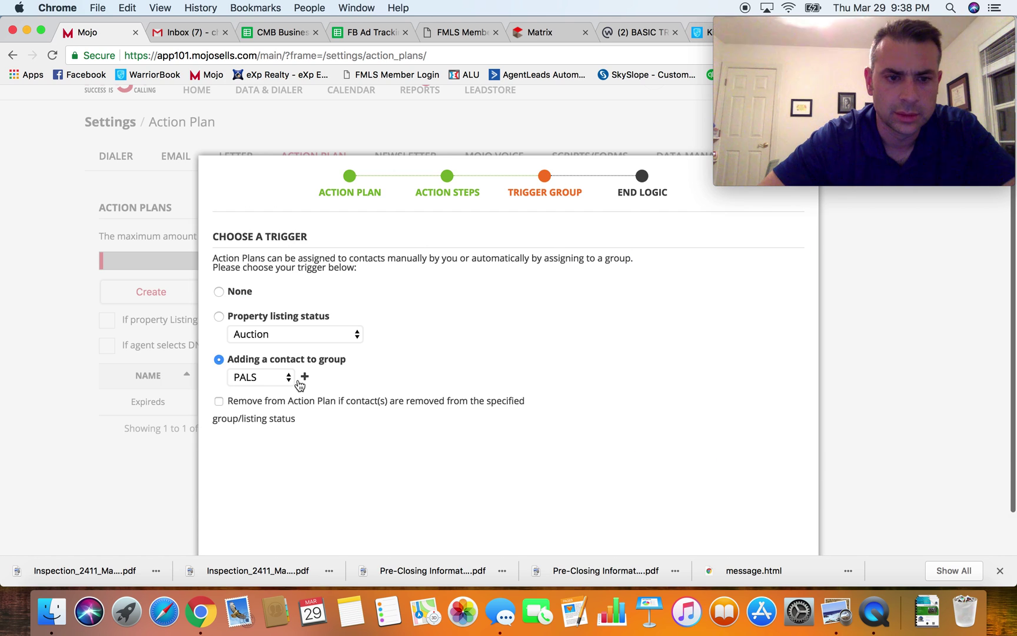
- Try the PALSZ group as the trigger, return it to PALS, and review the other available groups
left_click(291, 378)
left_click(298, 388)
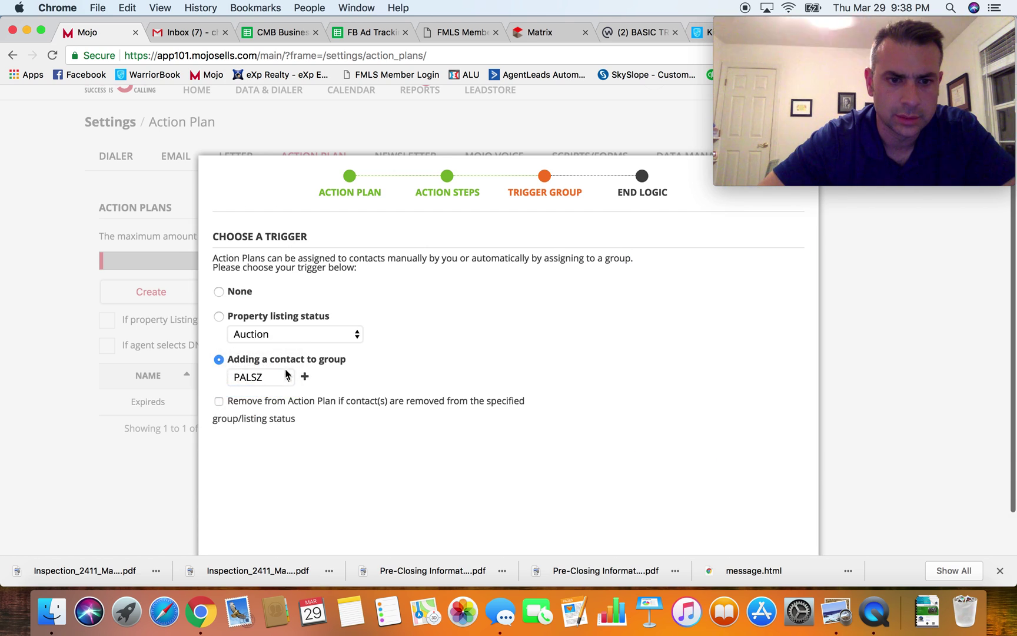
left_click(288, 376)
left_click(283, 370)
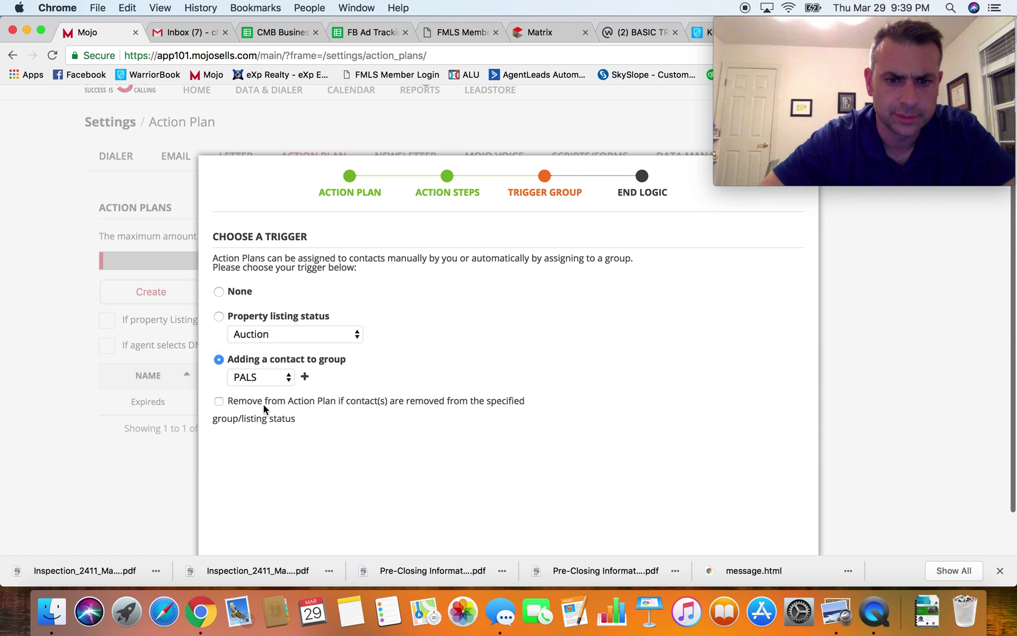
left_click(274, 380)
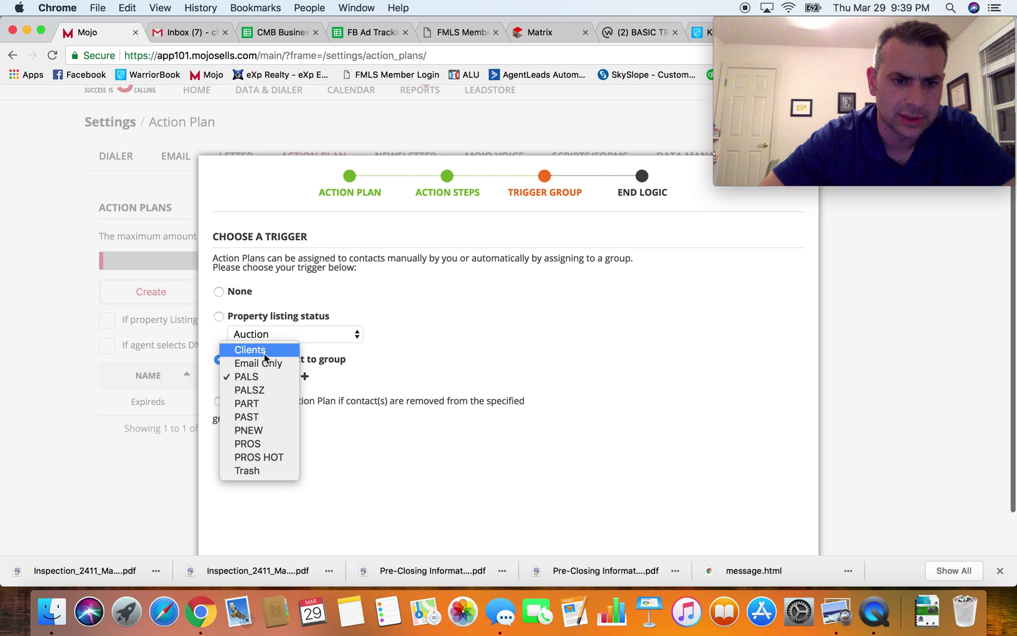
left_click(368, 382)
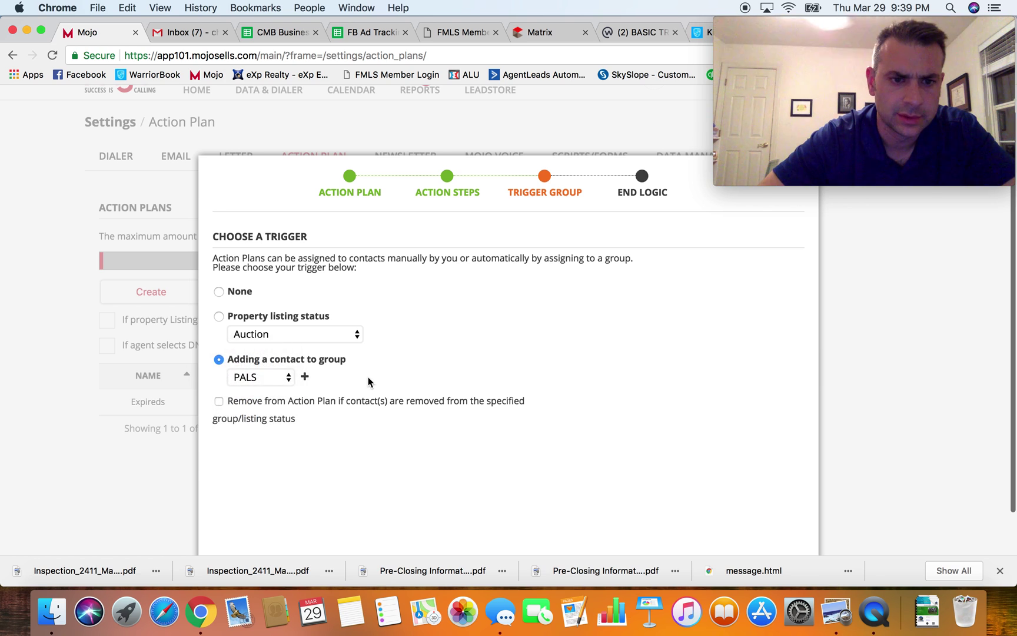
left_click(264, 381)
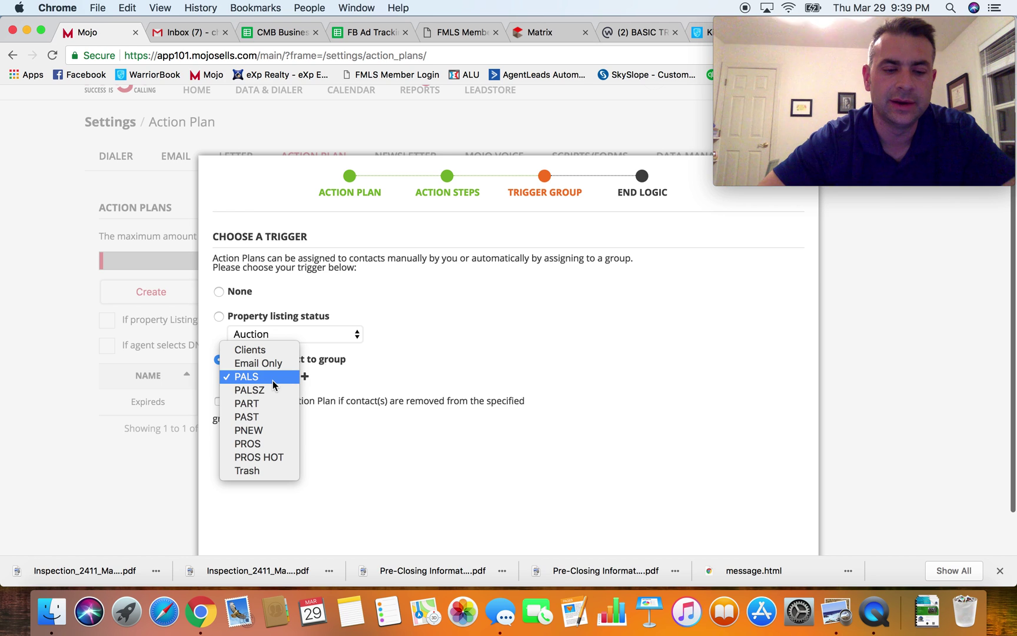
left_click(436, 352)
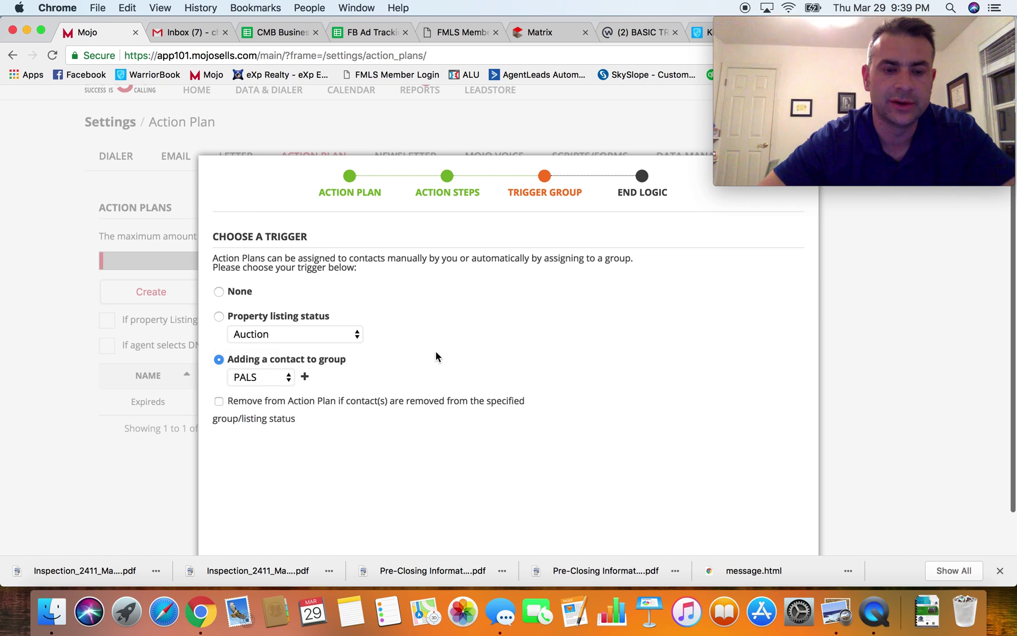
- Set the trigger to None and save the action plan with the "Do nothing" end logic
left_click(240, 292)
left_click(354, 335)
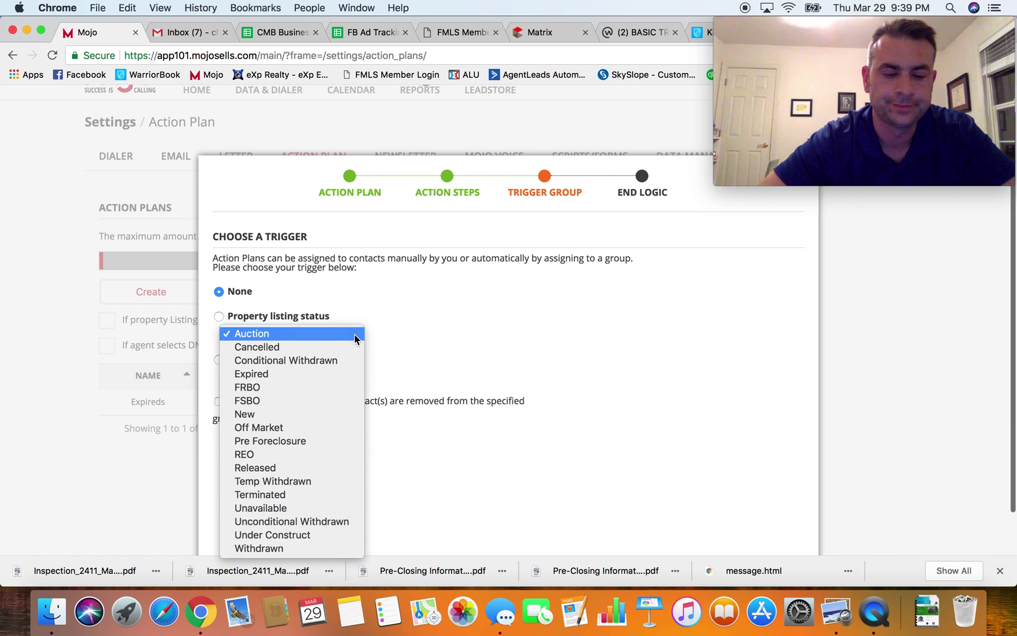
left_click(354, 334)
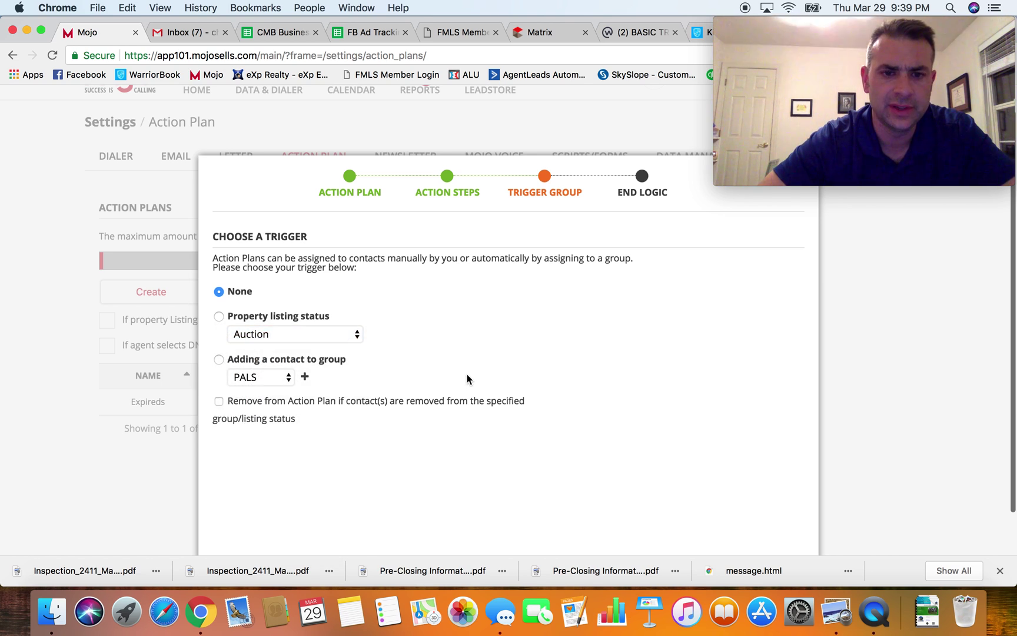
scroll(589, 409, "down", 2)
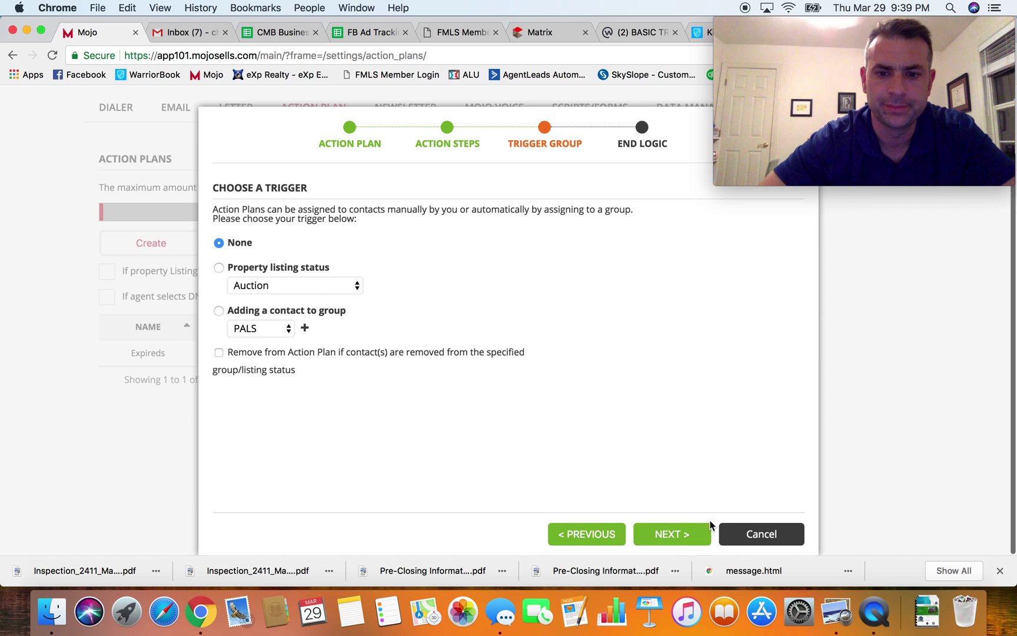
left_click(689, 537)
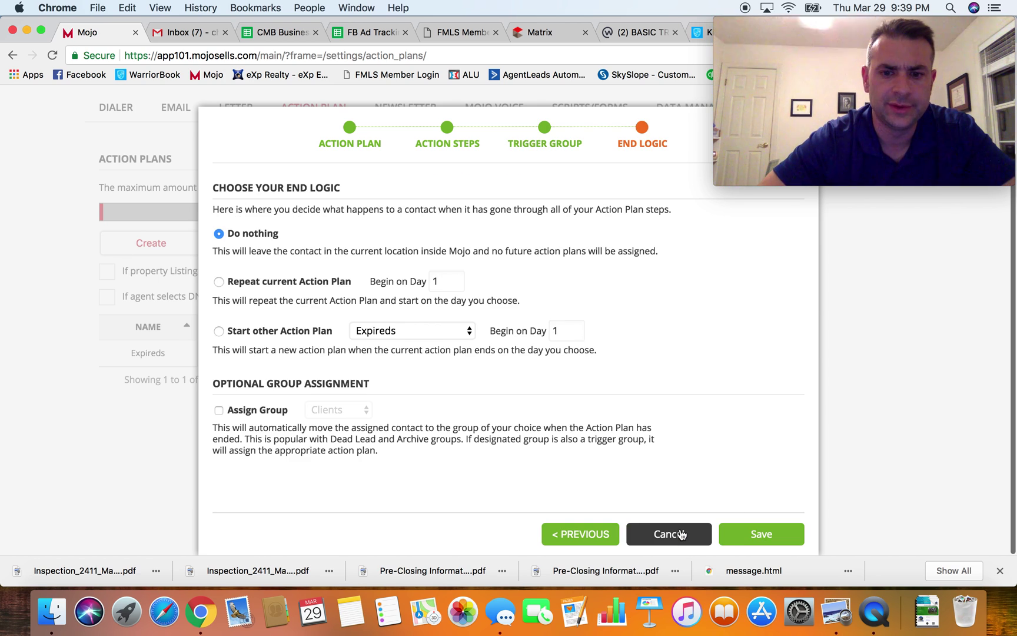
left_click(746, 536)
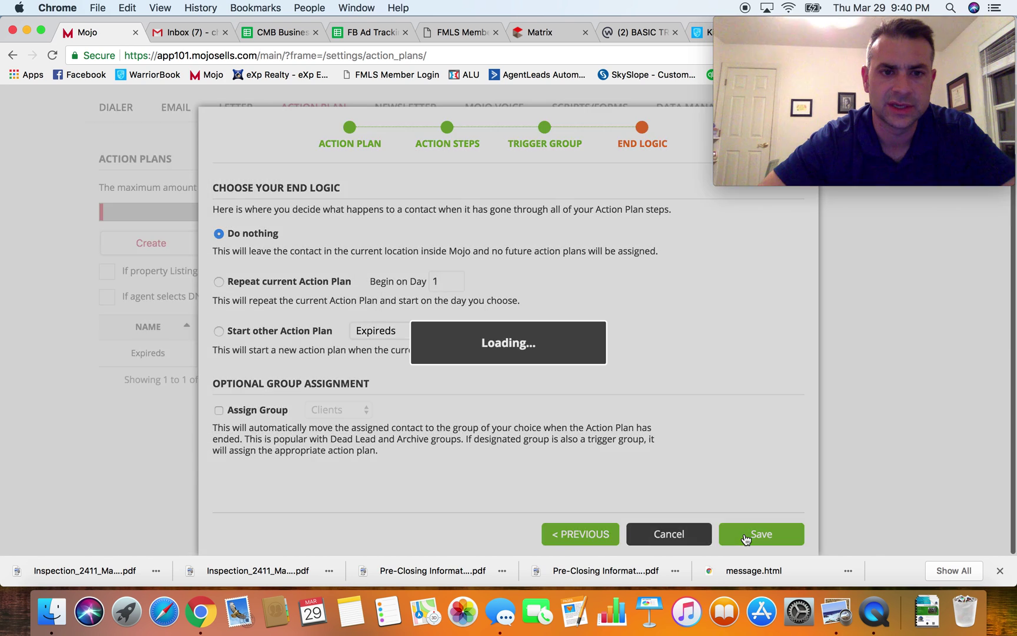
left_click(423, 253)
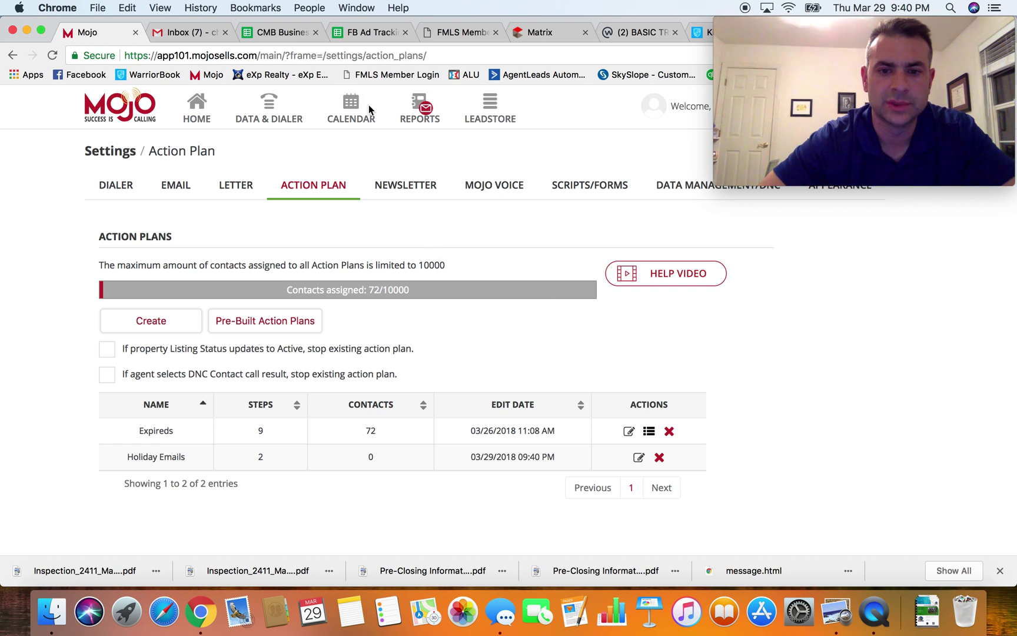
- Open the contact data and dialer page, show the Clients group, and select all of its contacts
left_click(269, 110)
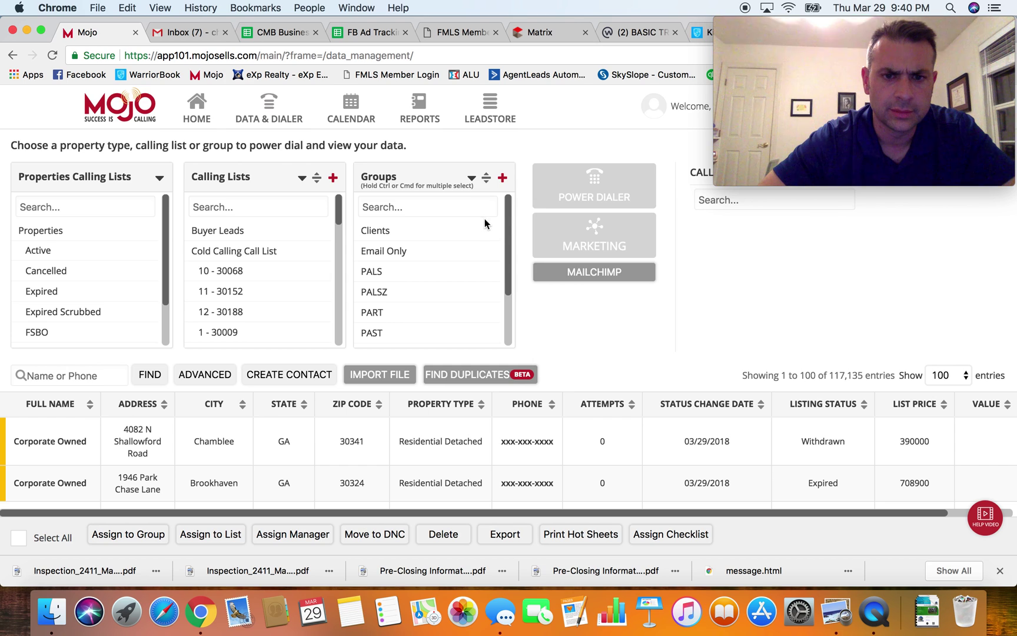
left_click(502, 179)
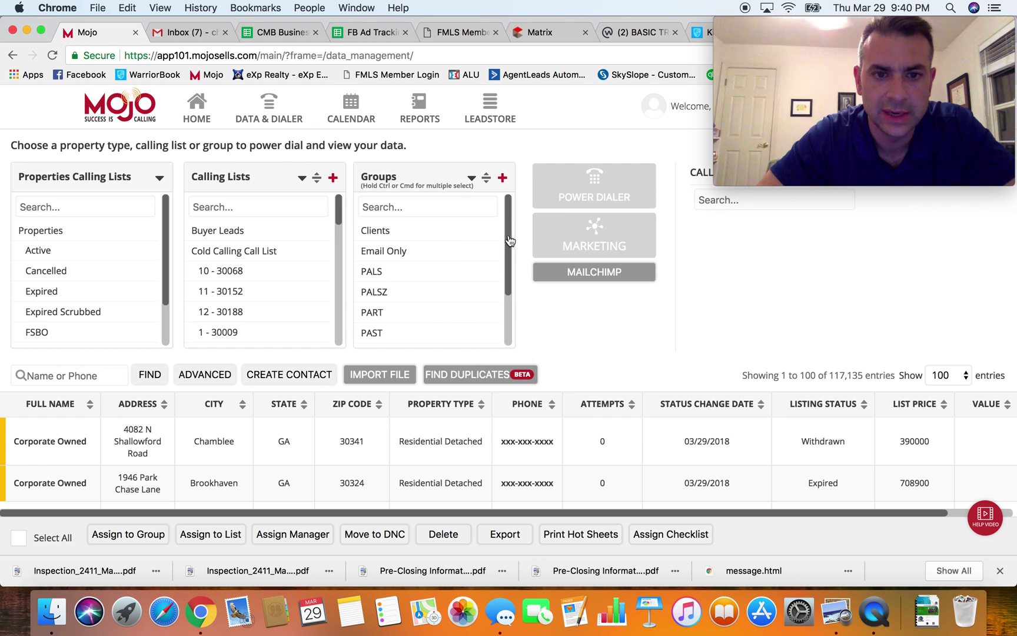
left_click(374, 232)
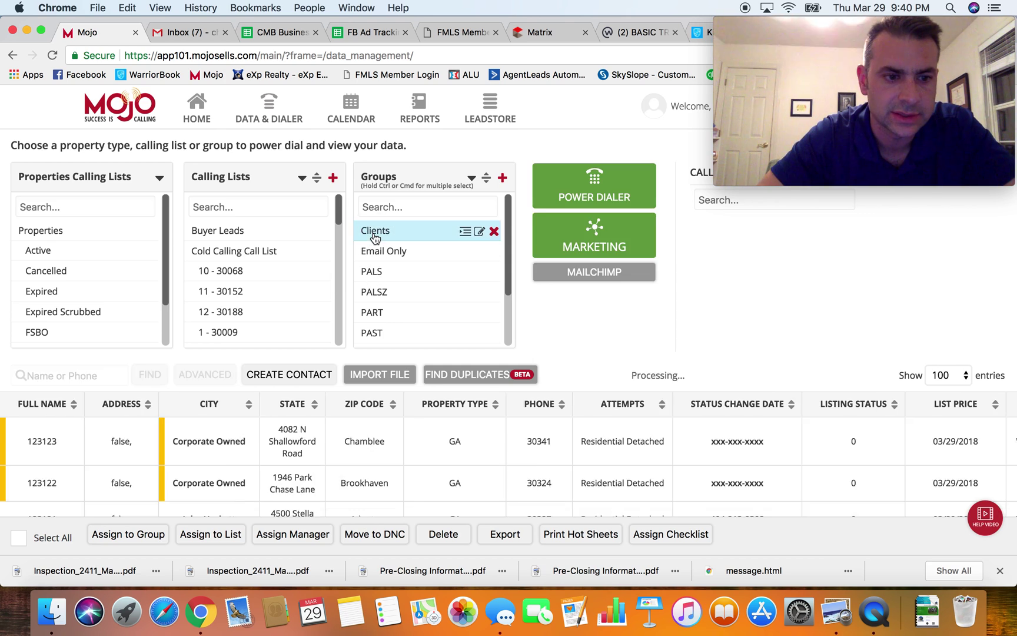
left_click(21, 540)
left_click(20, 539)
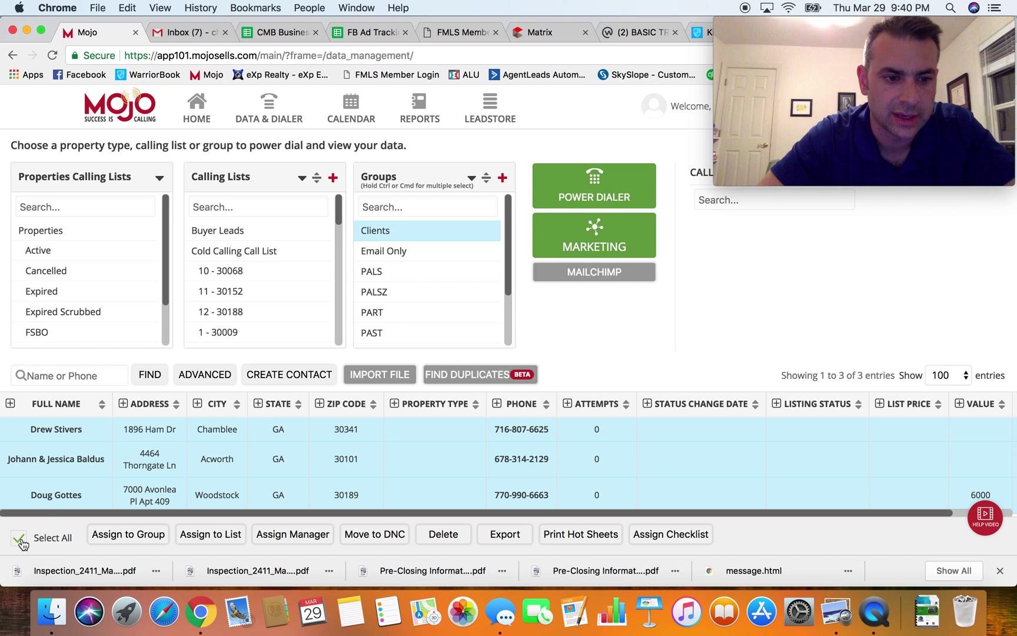
- Assign the selected Clients contacts to the "Holiday Emails" action plan through the marketing options
left_click(595, 233)
left_click(318, 305)
left_click(542, 216)
left_click(542, 261)
left_click(504, 316)
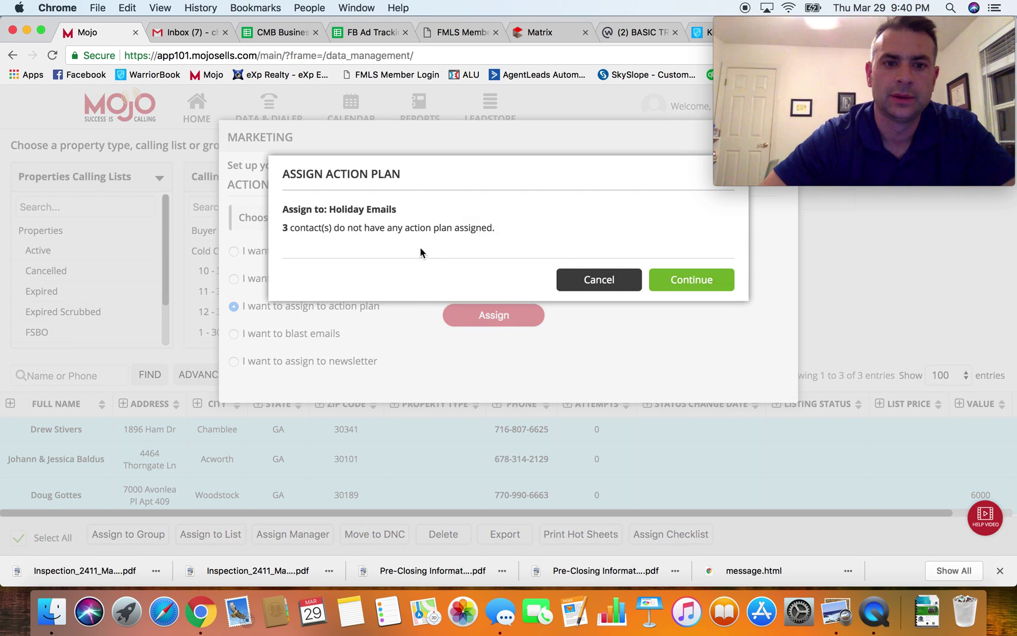
left_click(668, 282)
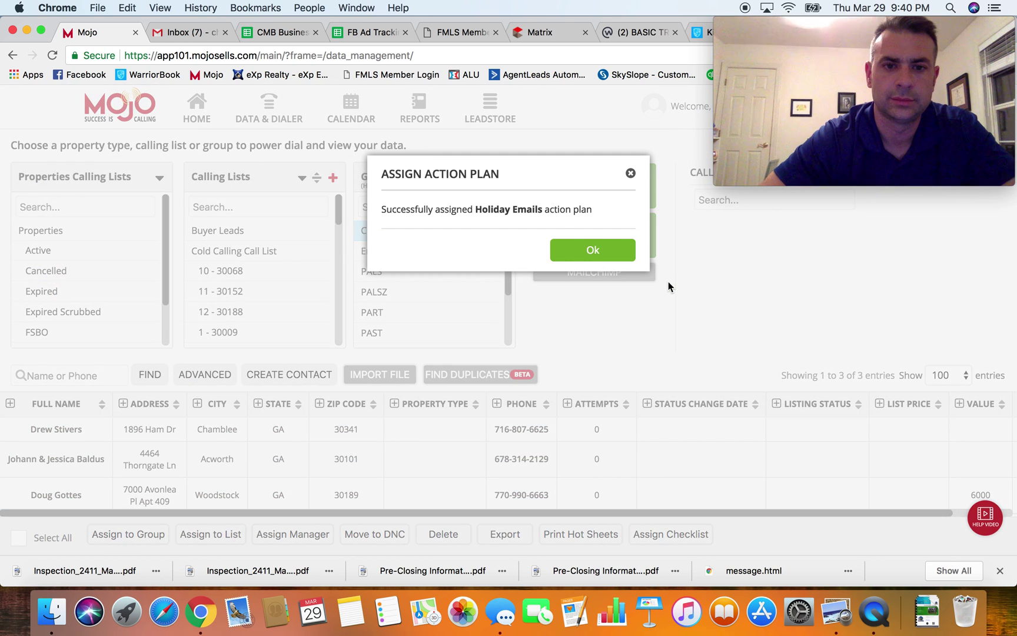
left_click(583, 249)
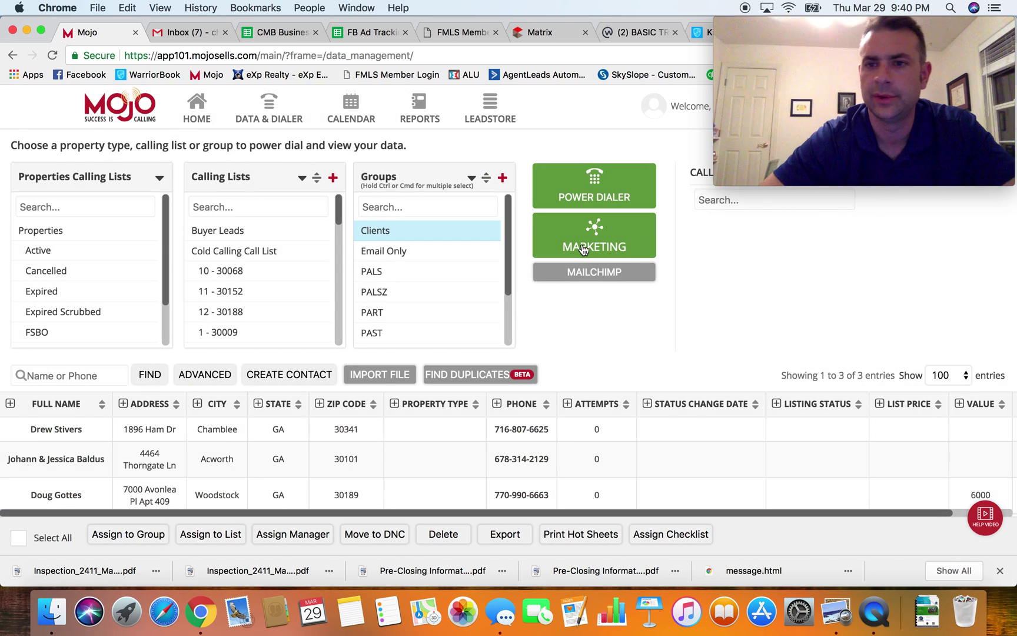